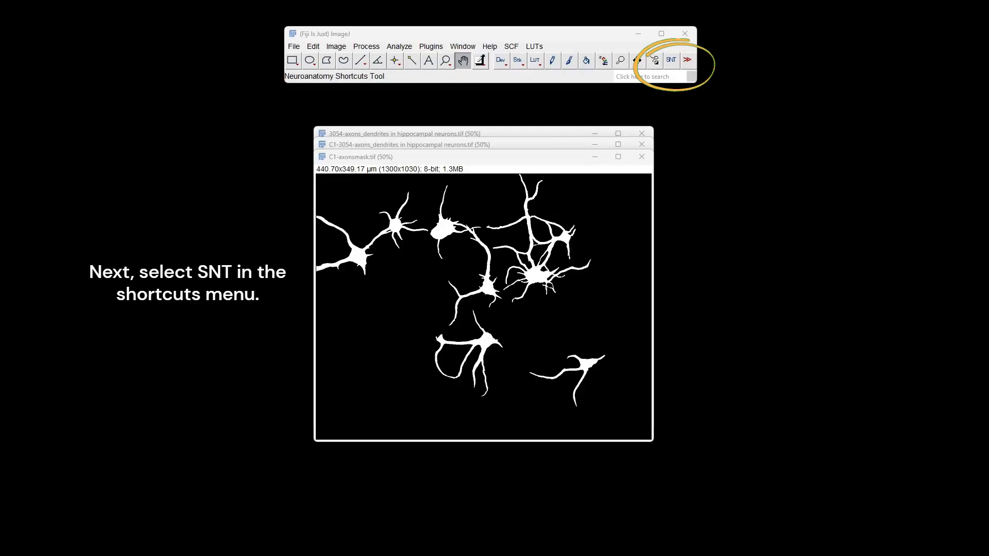
# Start SNT on the C1-axonsmask.tif image with the user interface set to Memory saving: Only XY view.
pyautogui.click(671, 61)
pyautogui.moveTo(470, 209)
pyautogui.mouseDown()
pyautogui.moveTo(642, 198)
pyautogui.moveTo(761, 114)
pyautogui.moveTo(768, 89)
pyautogui.mouseUp()
pyautogui.click(793, 108)
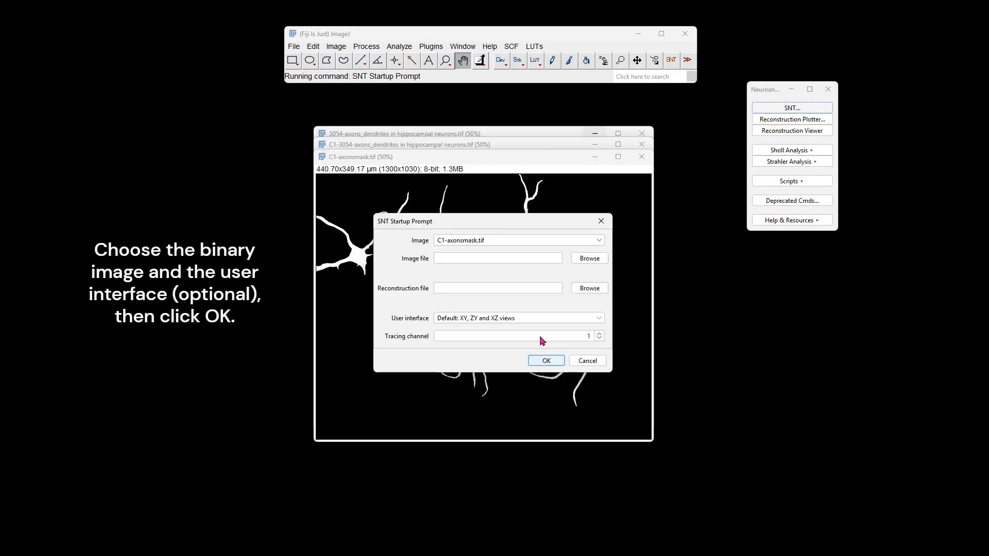
pyautogui.click(542, 318)
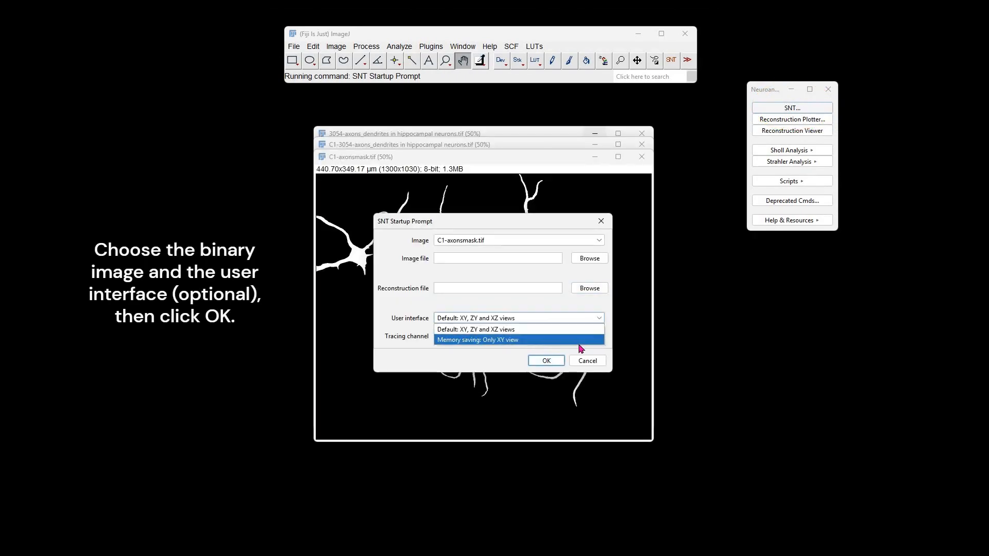
pyautogui.click(580, 342)
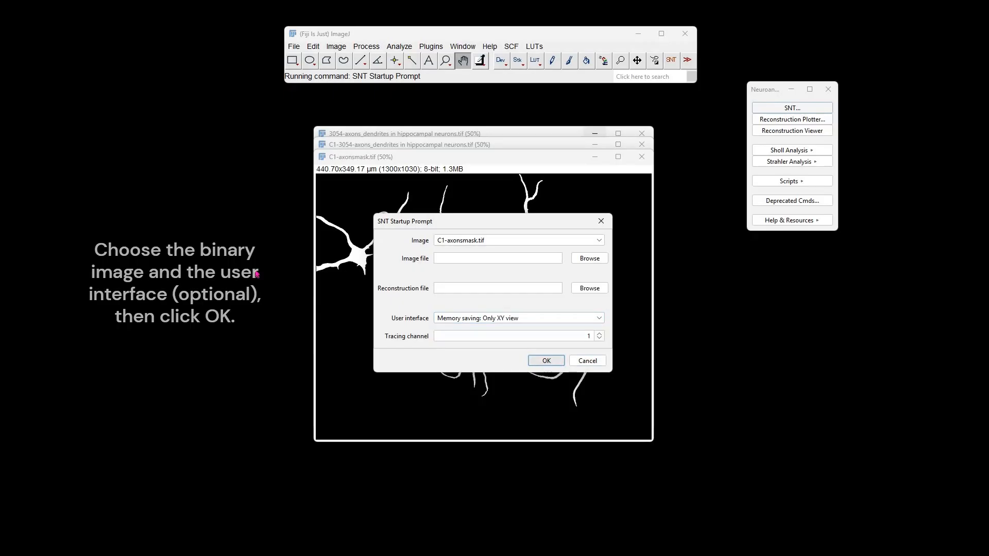
pyautogui.click(546, 360)
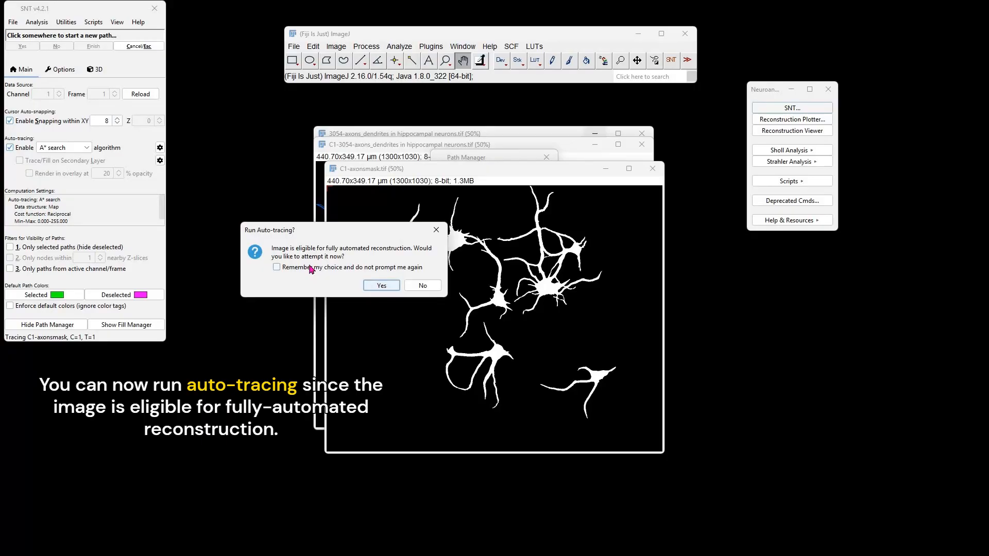
# Auto-trace the segmented image with C1-3054-axons_dendrites in hippocampal neurons.tif as original image, and move the Path Manager clear of the image.
pyautogui.click(385, 287)
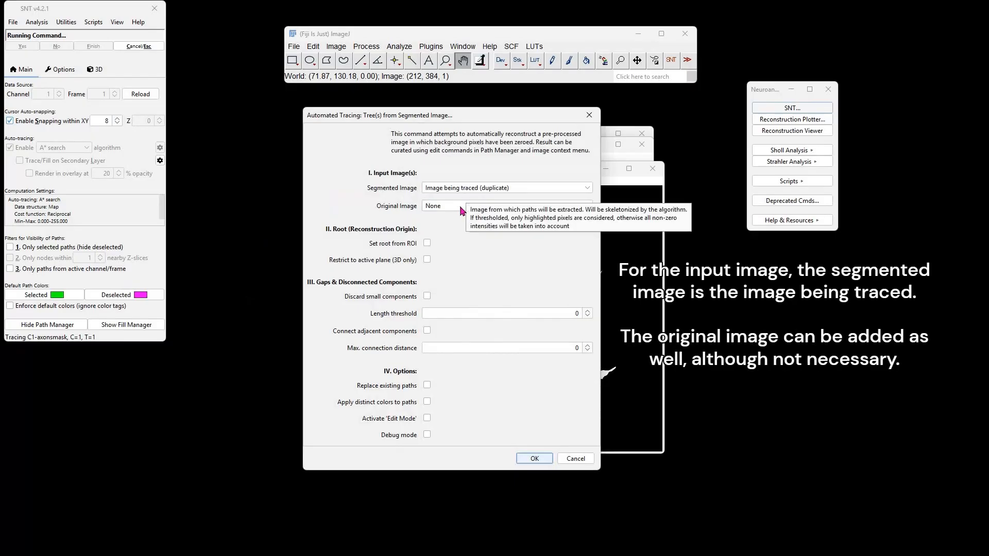
pyautogui.click(466, 206)
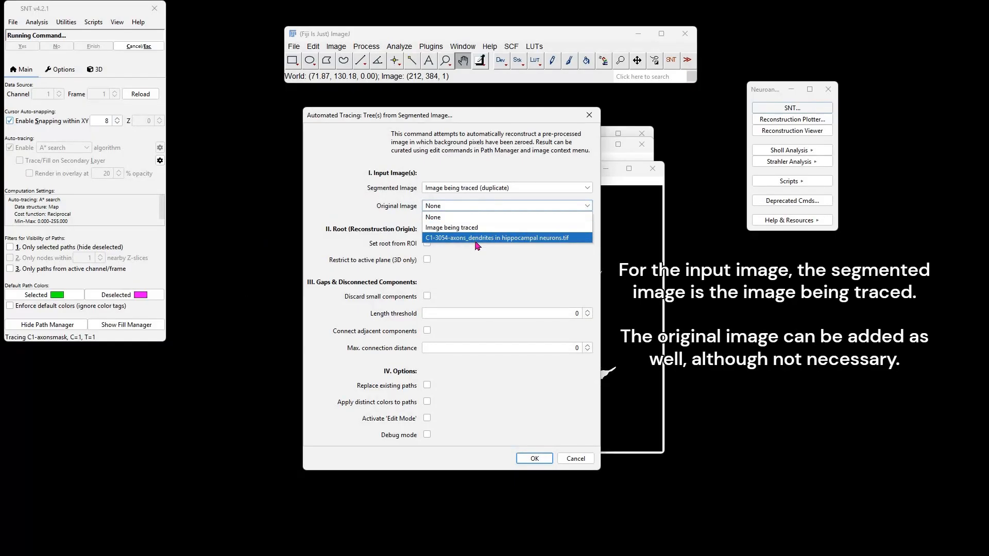
pyautogui.click(477, 241)
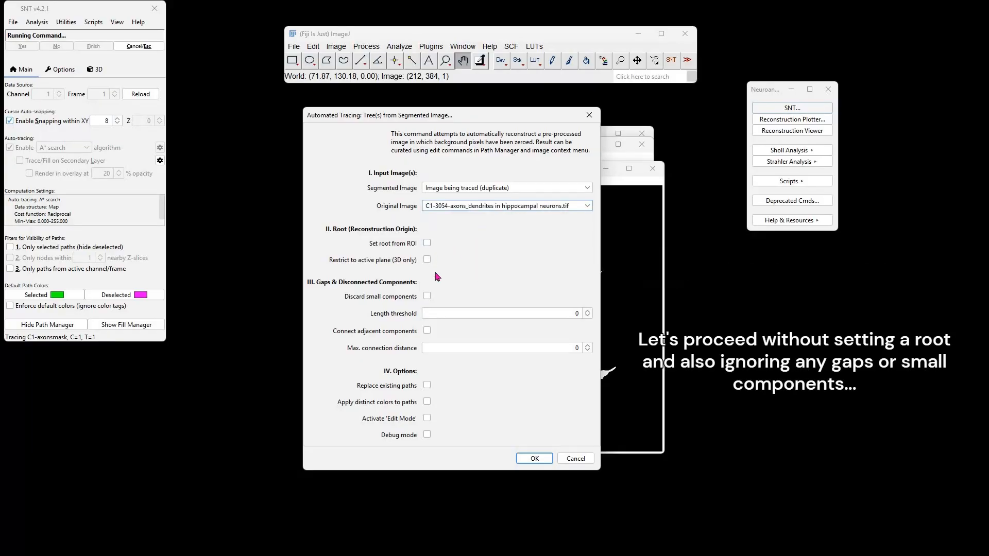
pyautogui.click(535, 459)
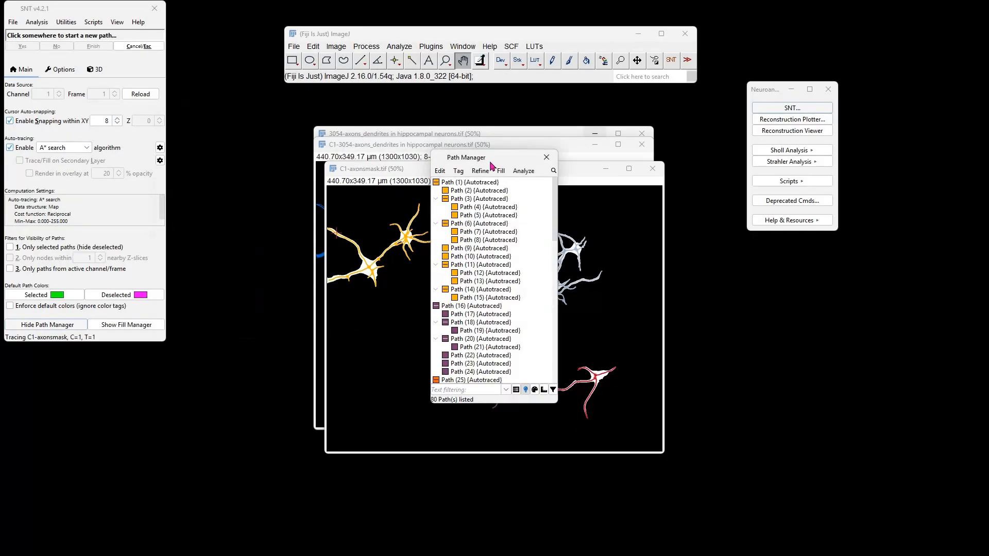
pyautogui.moveTo(487, 159); pyautogui.dragTo(233, 93)
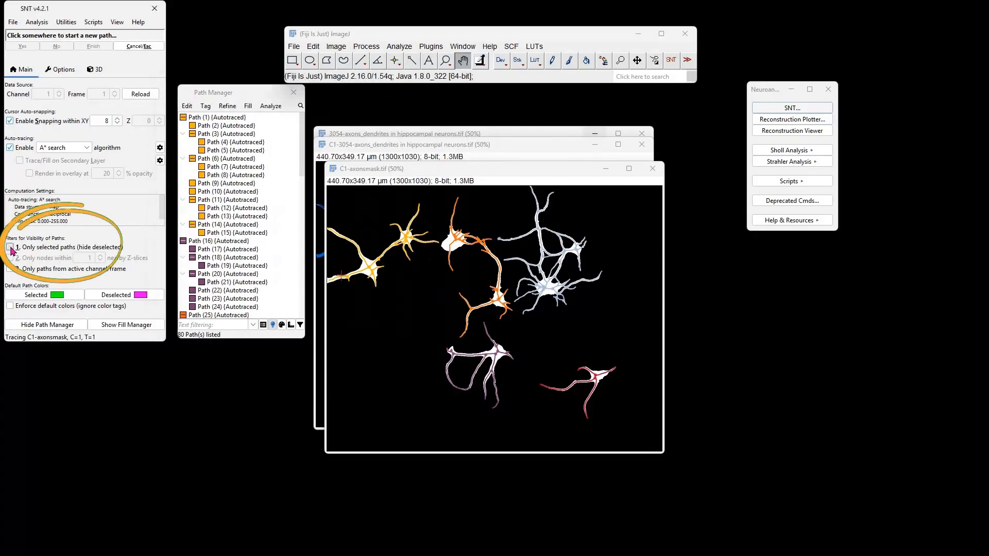
# Limit the display to selected paths and view the primary paths one at a time, from Path (1) to Path (78).
pyautogui.click(10, 247)
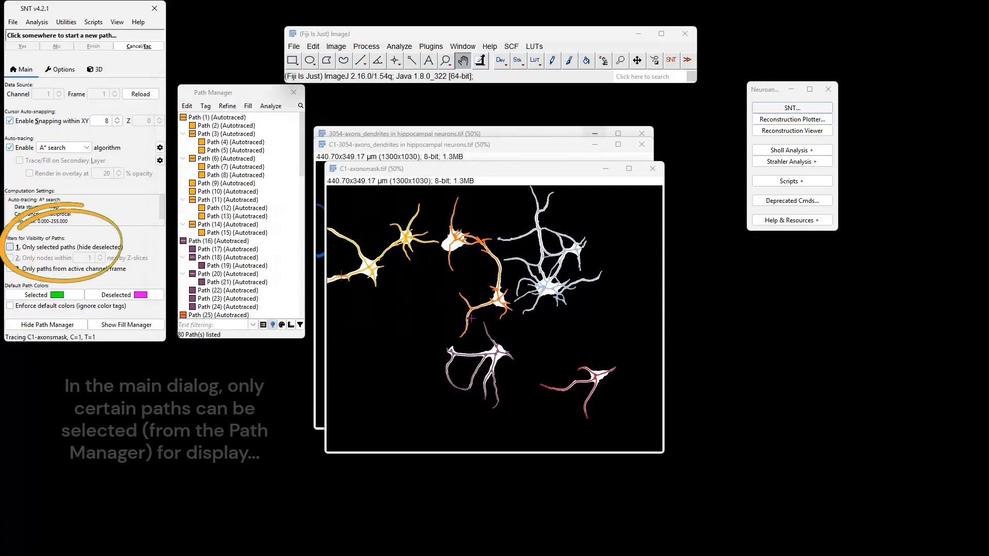
pyautogui.click(219, 118)
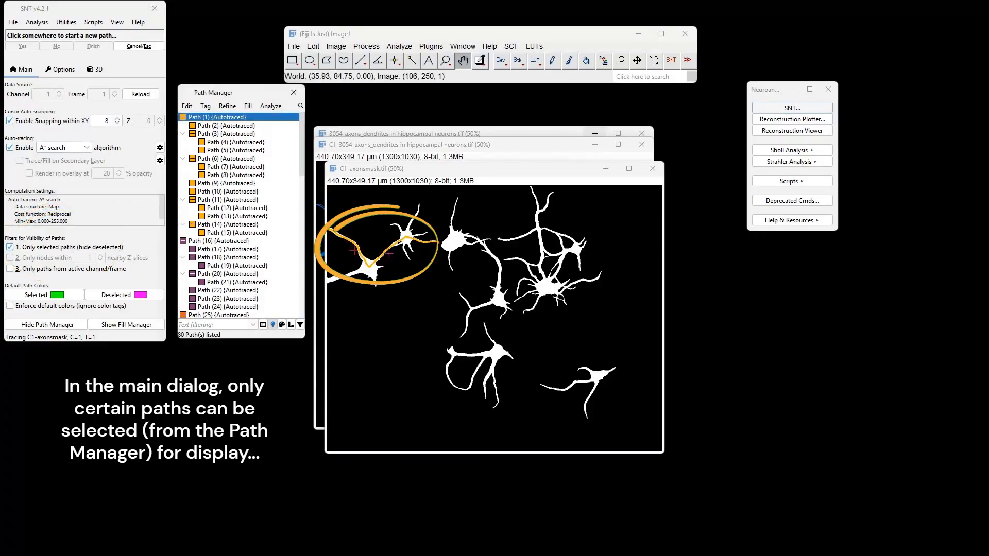
pyautogui.click(201, 241)
pyautogui.moveTo(303, 154); pyautogui.dragTo(302, 224)
pyautogui.click(215, 156)
pyautogui.scroll(-3, 220, 213)
pyautogui.click(220, 211)
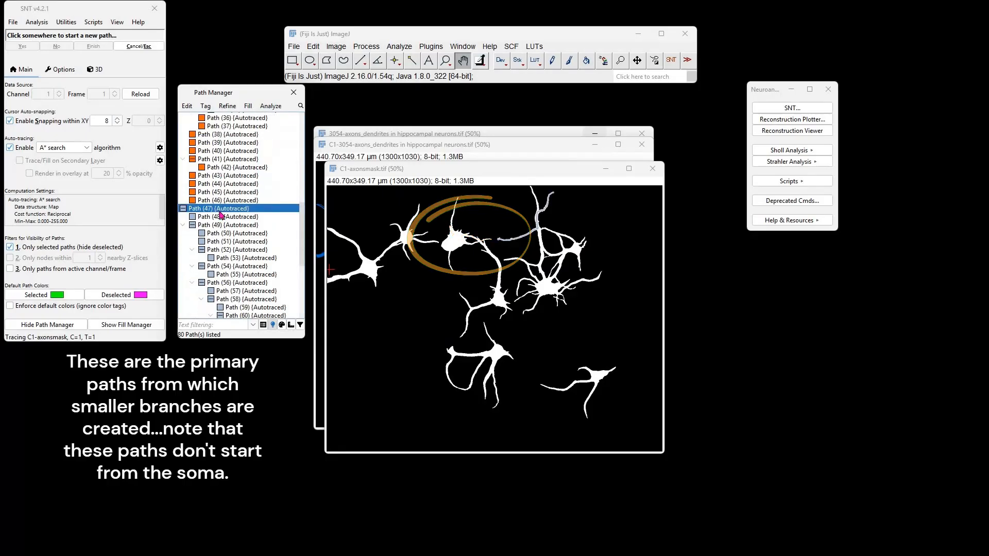
pyautogui.scroll(-7, 303, 265)
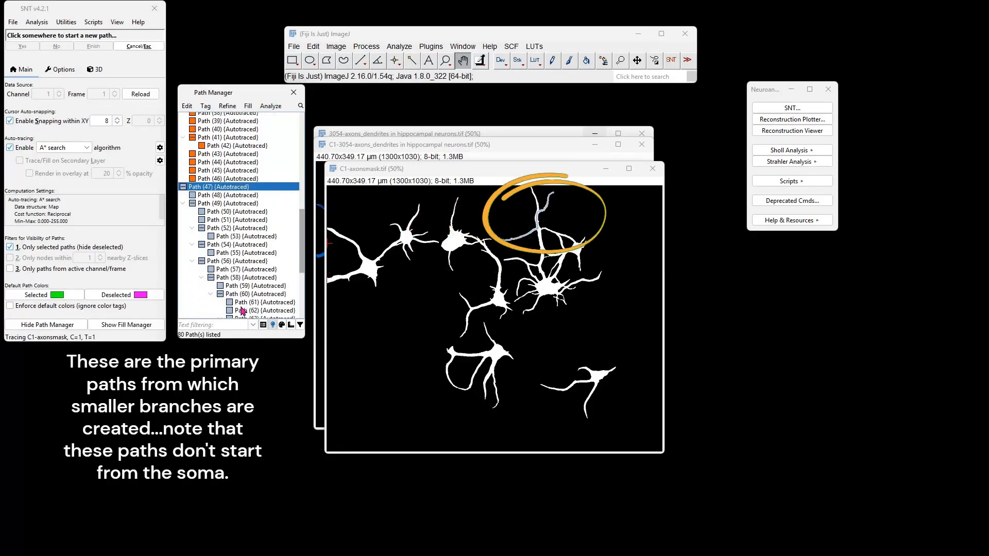
pyautogui.click(294, 297)
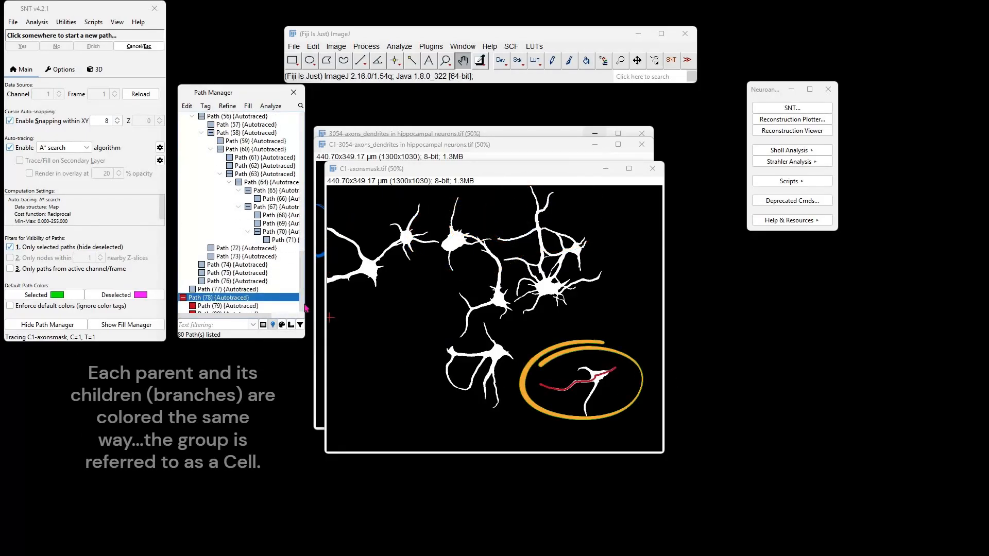
# View the complete Path (78) and Path (1) groups with their branches, and restore the display of all paths.
pyautogui.moveTo(302, 285); pyautogui.dragTo(302, 289)
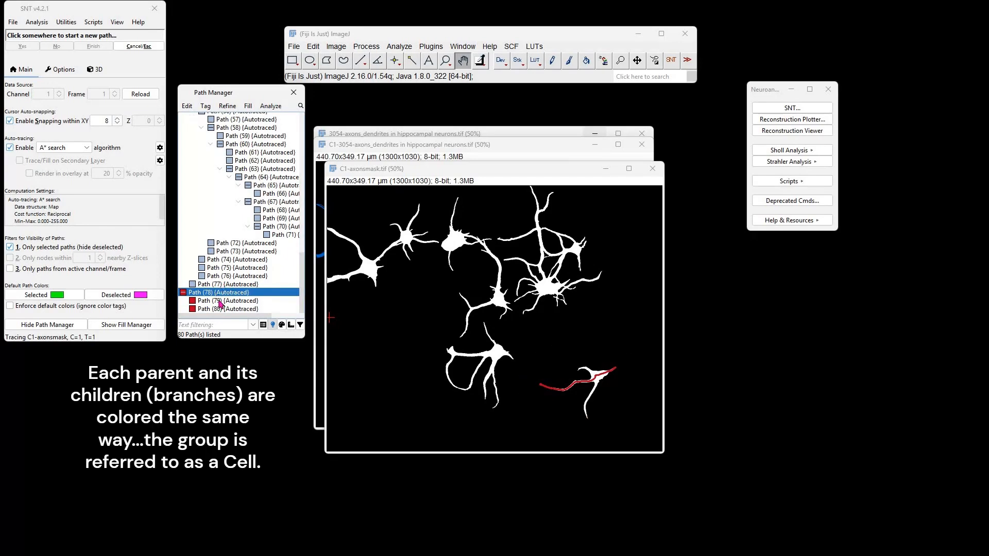
pyautogui.hotkey('shift', 'Down')
pyautogui.hotkey('shift', 'Down')
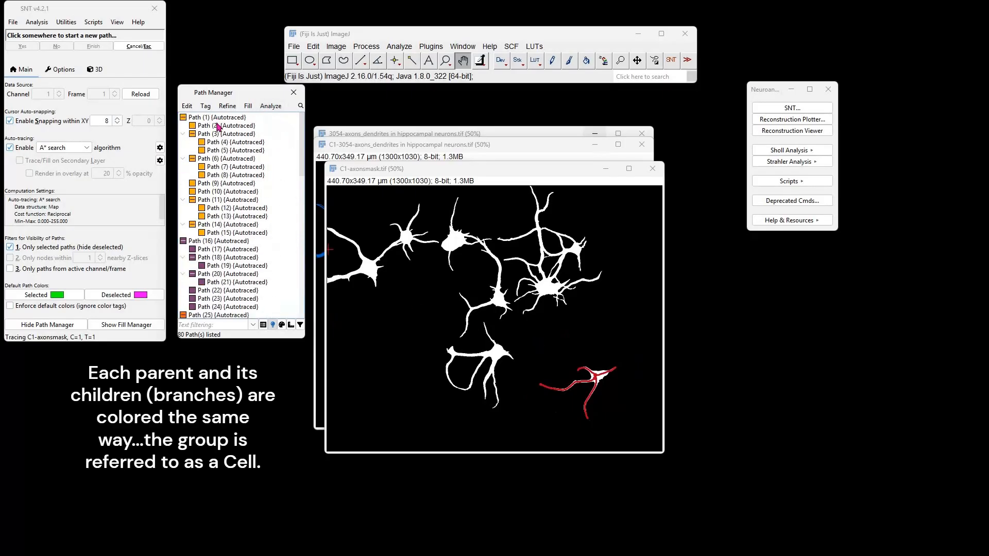
pyautogui.click(216, 118)
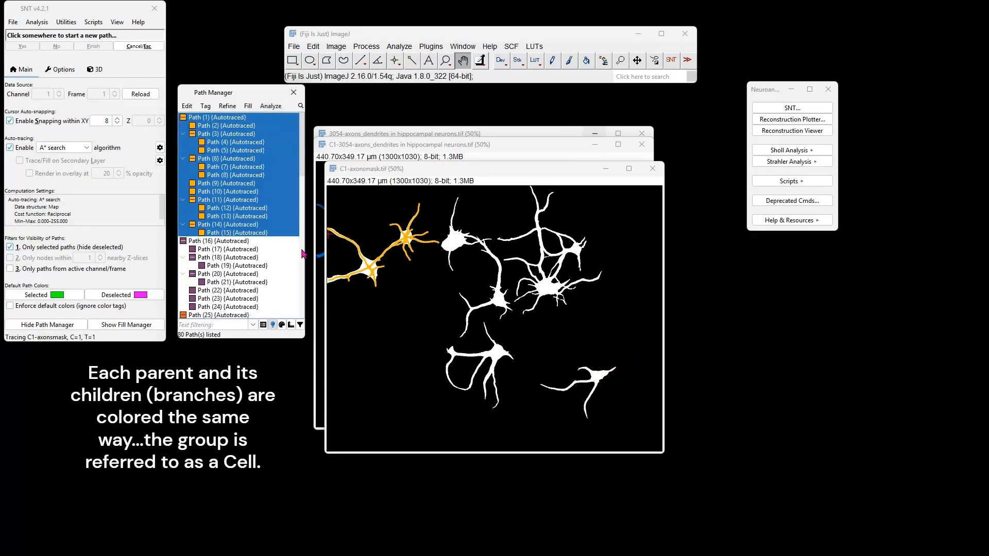
pyautogui.click(291, 254)
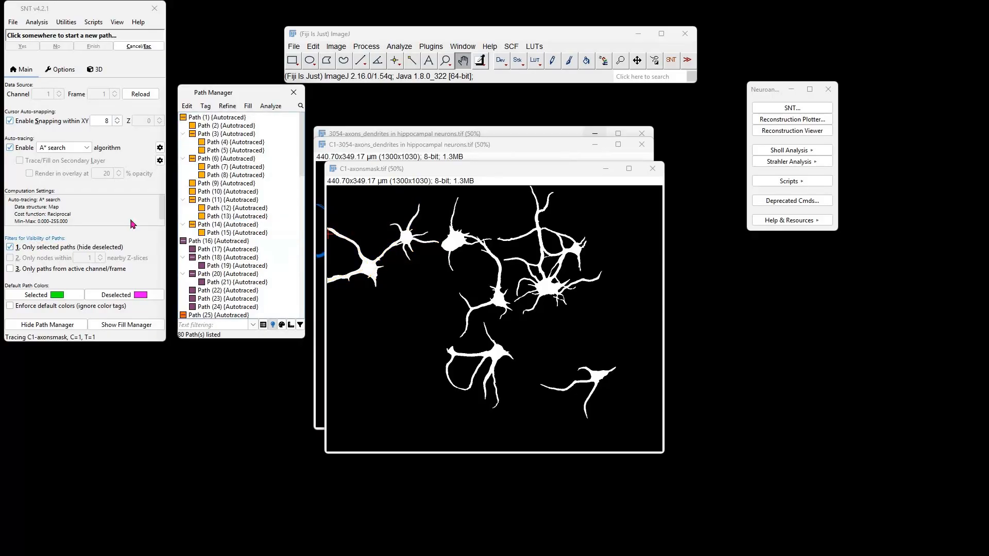
pyautogui.press('1')
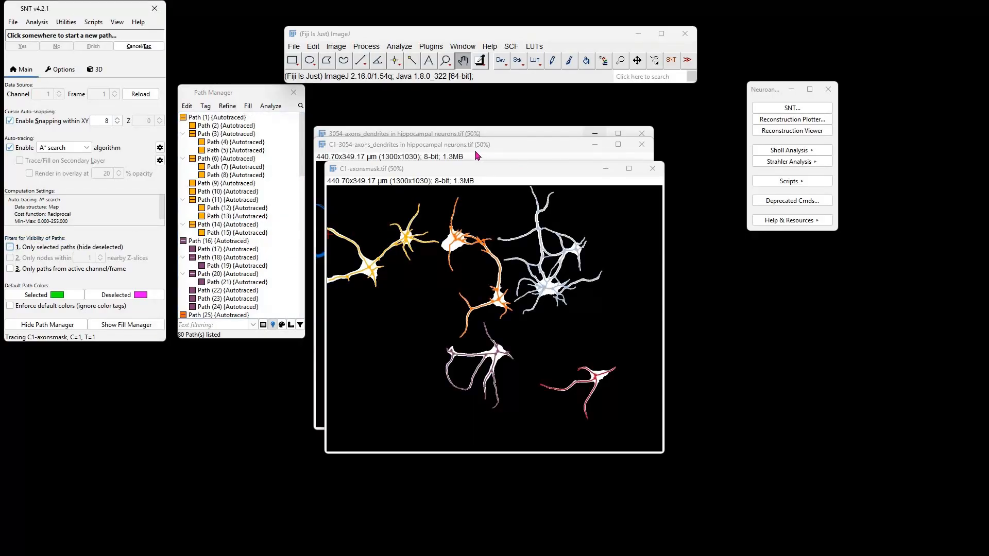
# Open the Measure command's metric selection for Cell 5 rooted in Path (78).
pyautogui.click(38, 23)
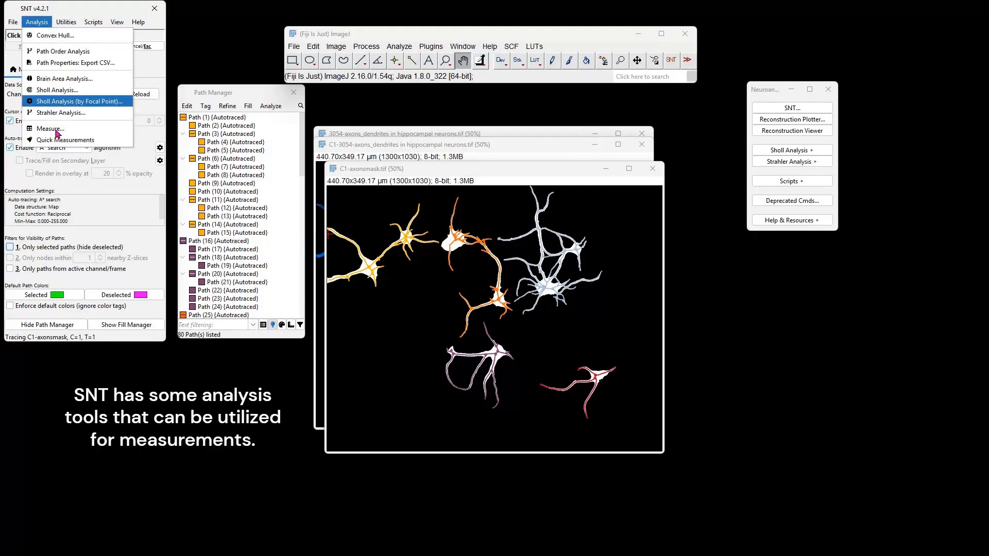
pyautogui.click(60, 129)
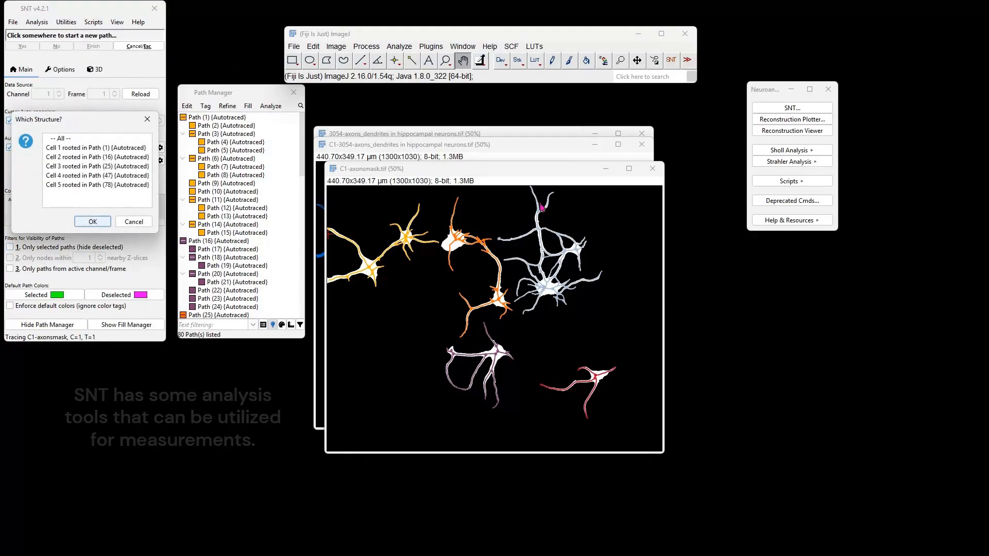
pyautogui.moveTo(61, 119); pyautogui.dragTo(543, 204)
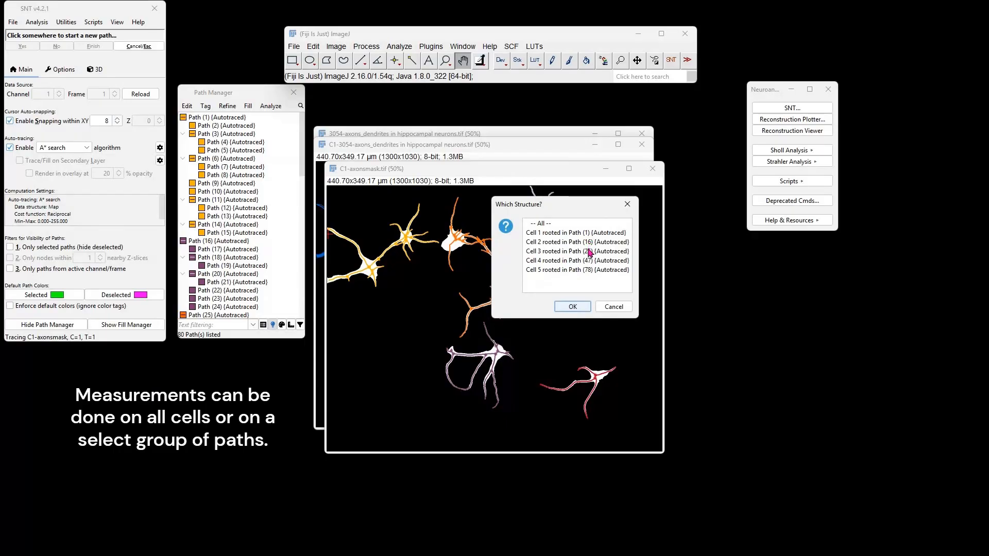
pyautogui.click(556, 271)
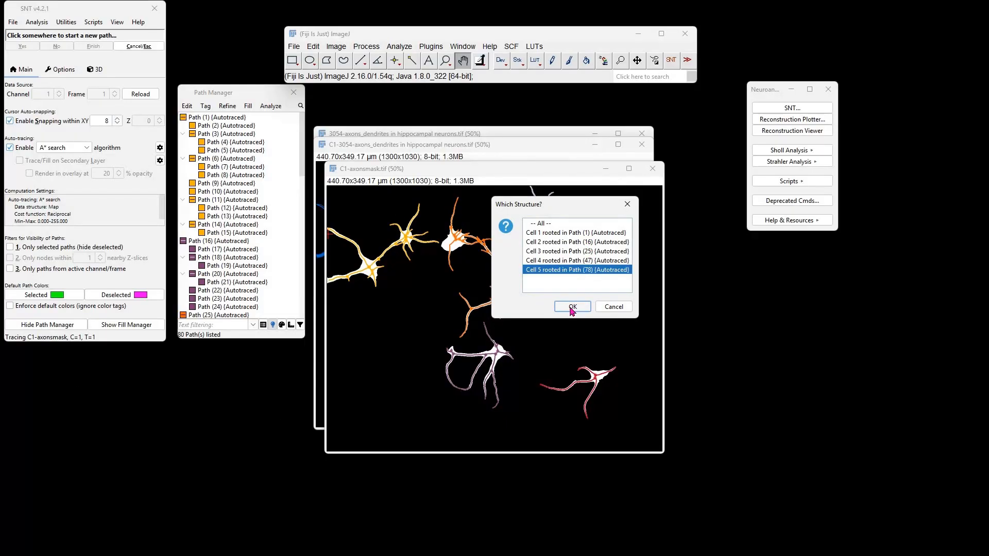
pyautogui.click(572, 308)
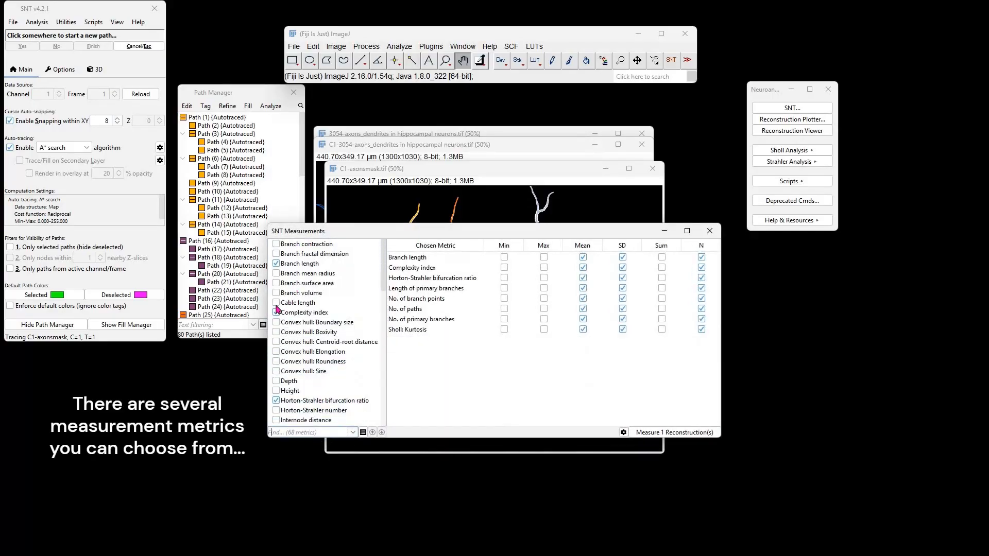
# Look through the available metrics and measure the reconstruction with the preselected metrics and statistics.
pyautogui.scroll(-13, 380, 282)
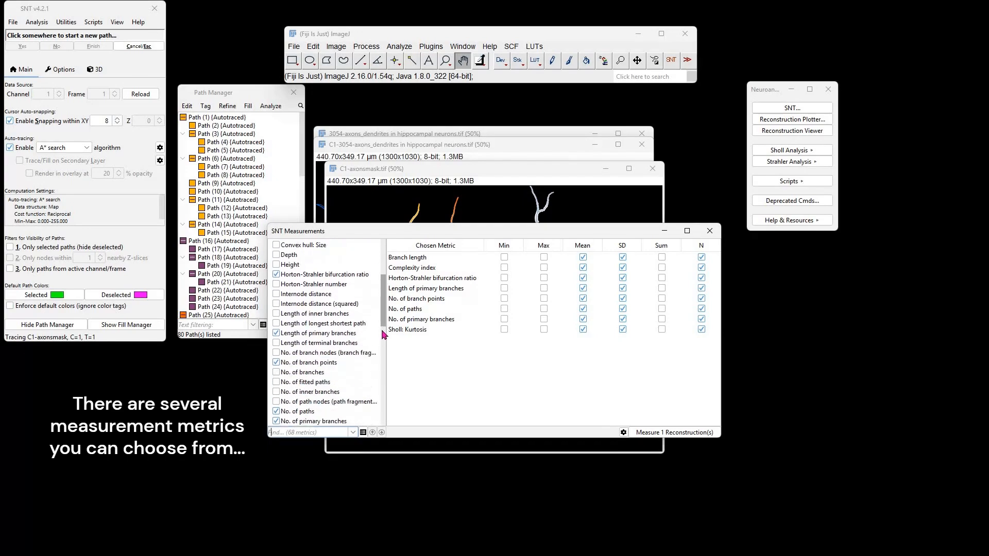
pyautogui.moveTo(381, 424); pyautogui.dragTo(380, 279)
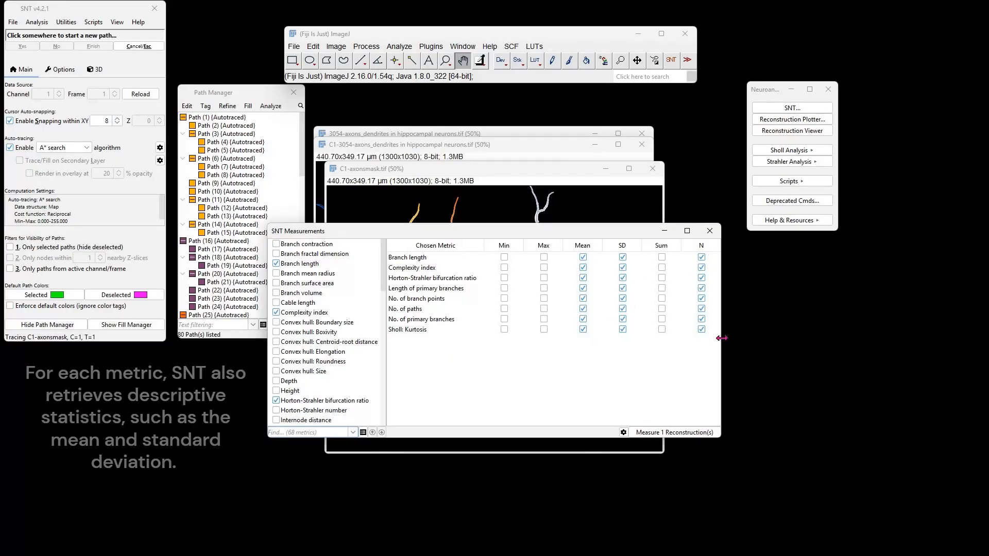
pyautogui.click(673, 434)
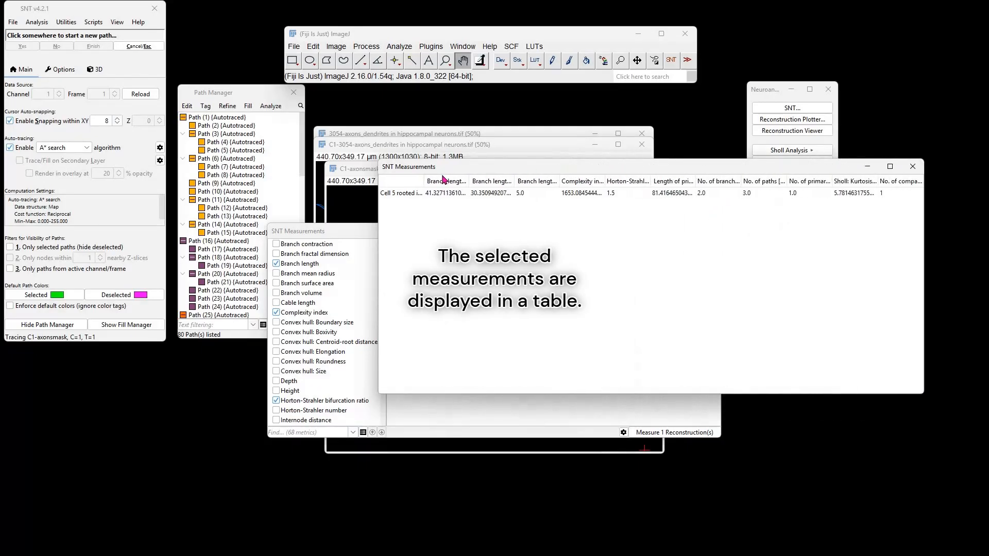
# Widen the results table and its columns, view the copy options for the Cell 5 row, and close both measurement windows.
pyautogui.moveTo(442, 168); pyautogui.dragTo(261, 176)
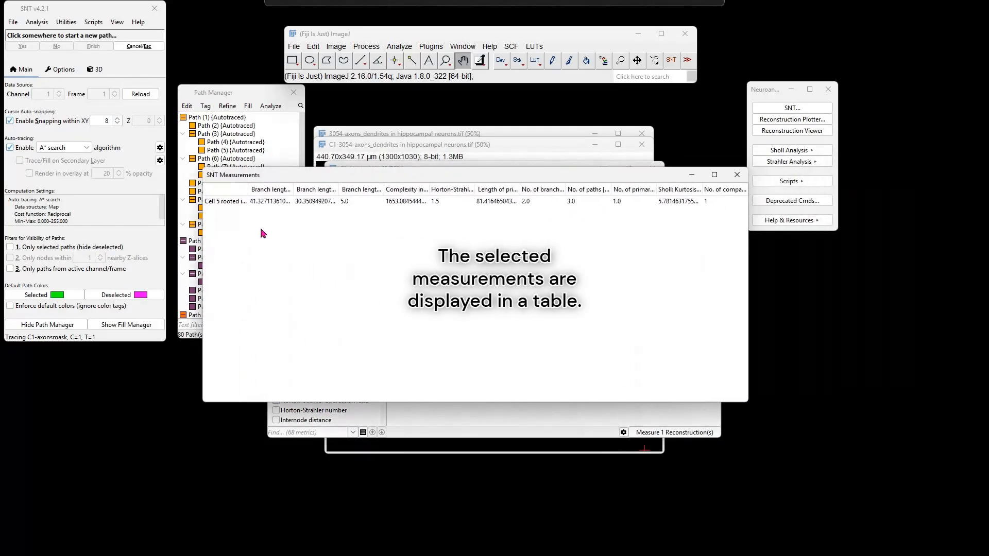
pyautogui.click(248, 202)
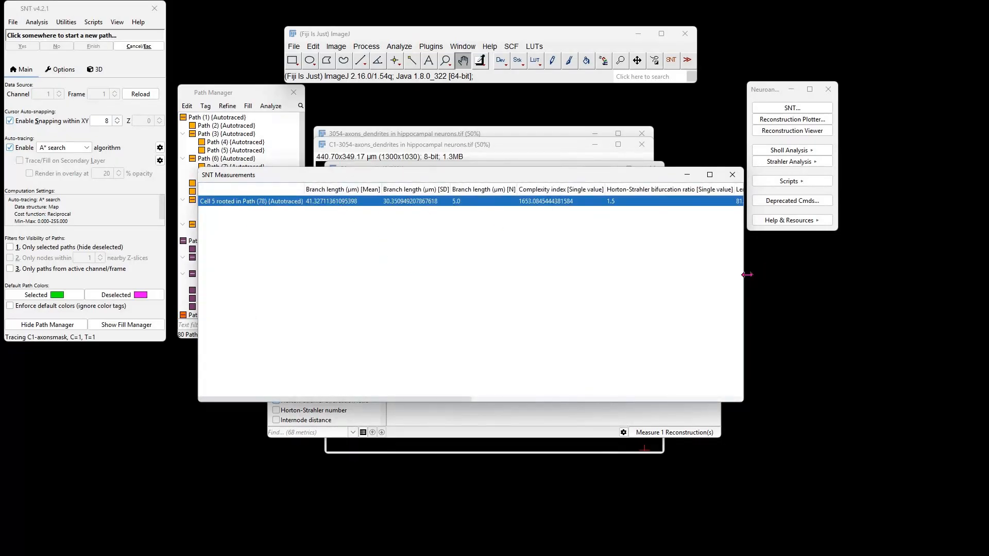
pyautogui.moveTo(746, 275); pyautogui.dragTo(959, 270)
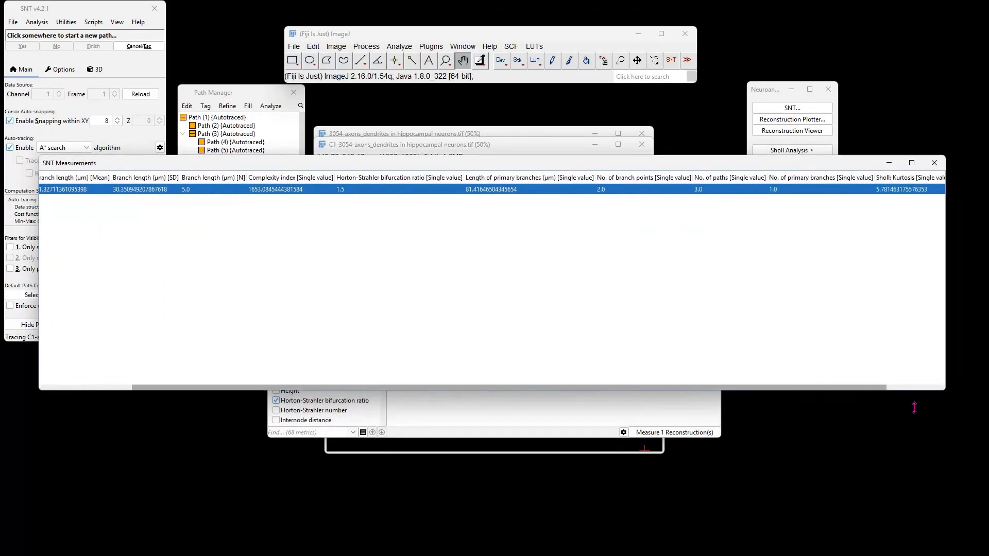
pyautogui.rightClick(191, 193)
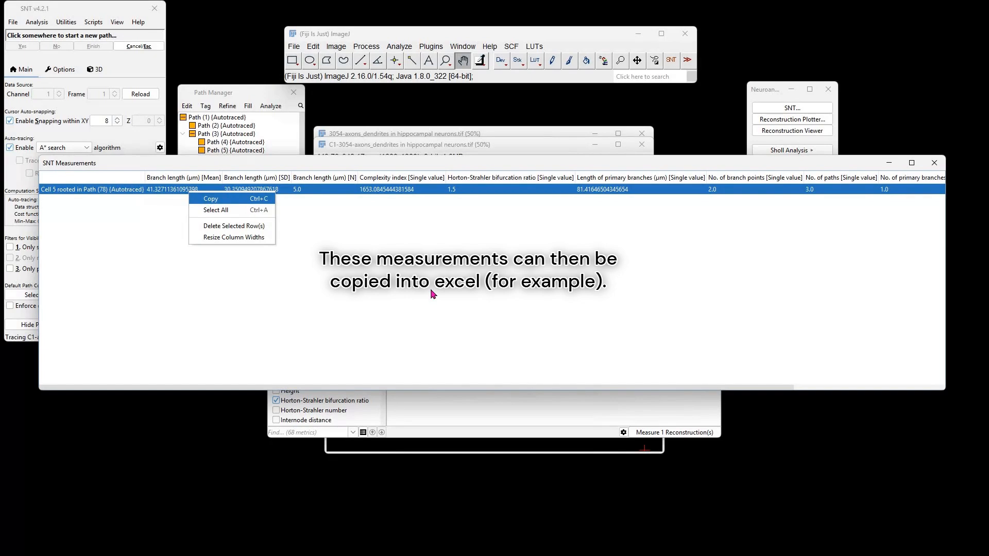
pyautogui.click(934, 162)
pyautogui.click(935, 163)
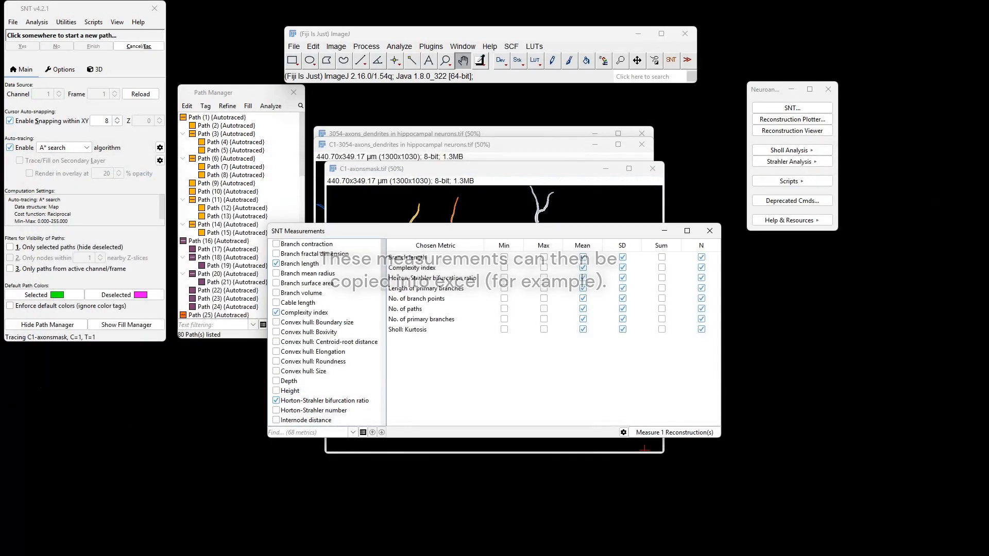
pyautogui.click(710, 231)
# Run Quick Measurements on Cell 1 rooted in Path (1).
pyautogui.click(38, 23)
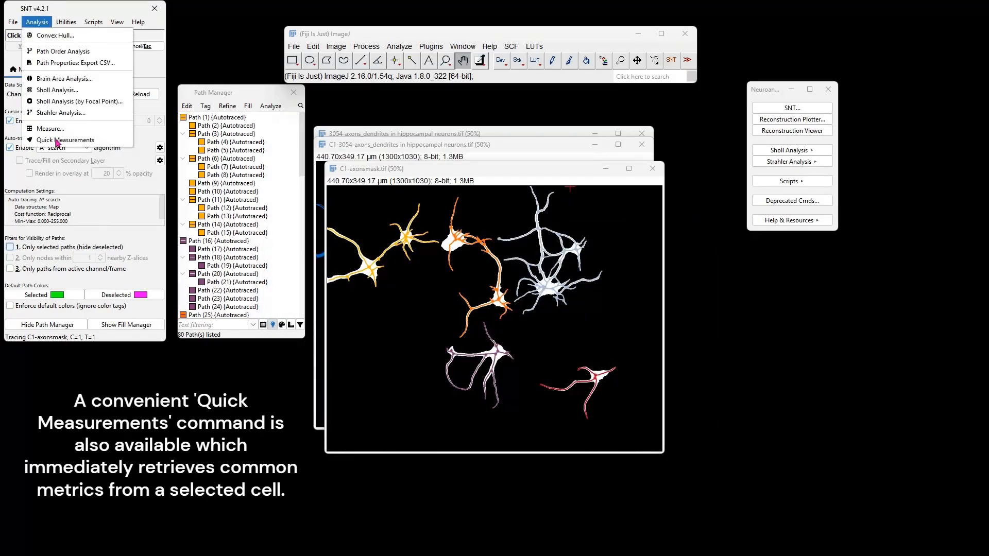
pyautogui.click(58, 140)
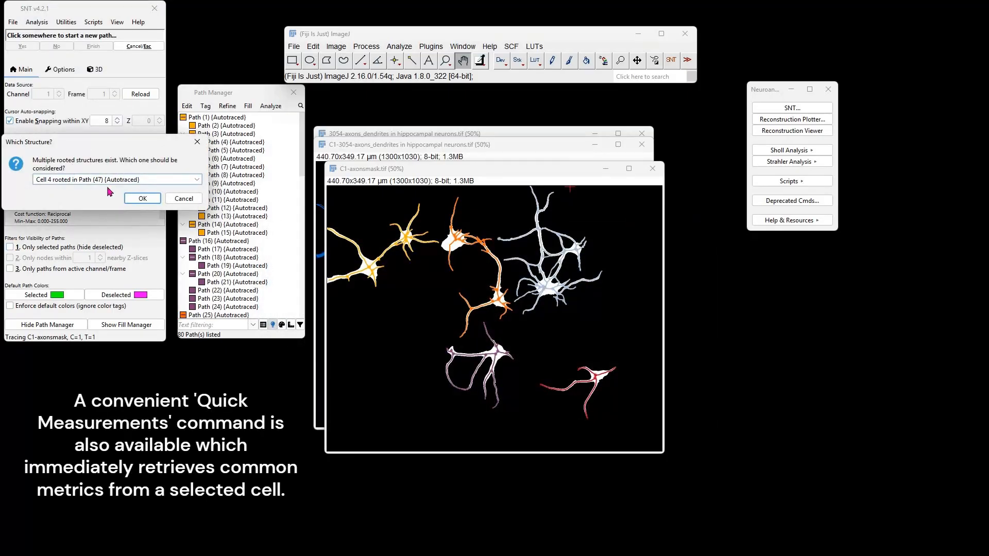
pyautogui.click(132, 179)
pyautogui.click(124, 188)
pyautogui.click(143, 198)
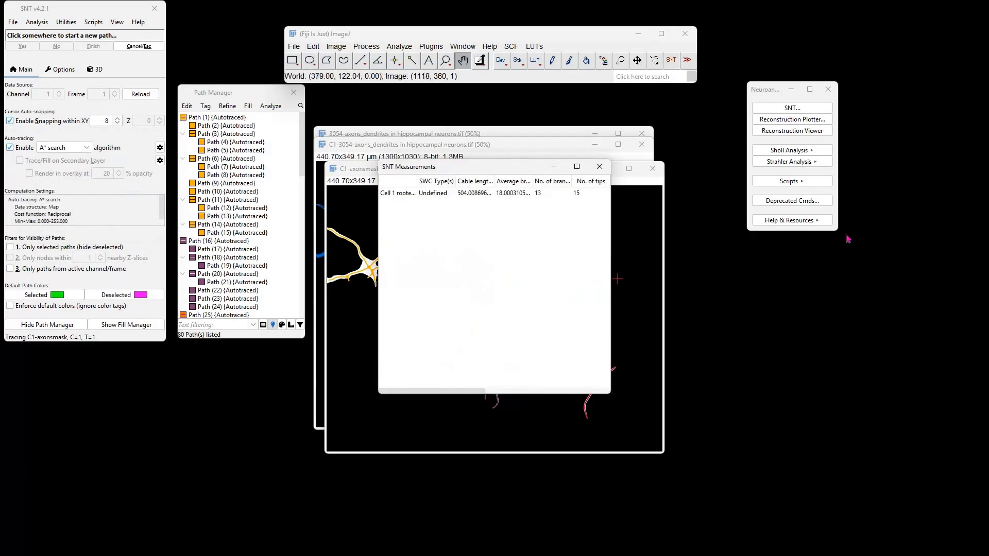
# Fit the column widths of the Cell 1 measurements table to review its values, and close the table.
pyautogui.click(390, 216)
pyautogui.rightClick(389, 213)
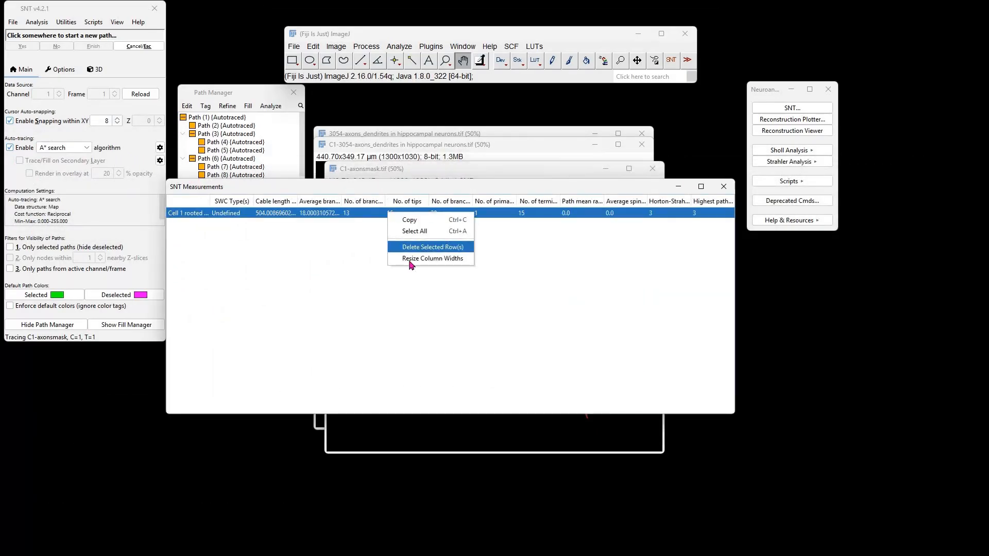
pyautogui.click(412, 259)
pyautogui.moveTo(350, 413); pyautogui.dragTo(614, 434)
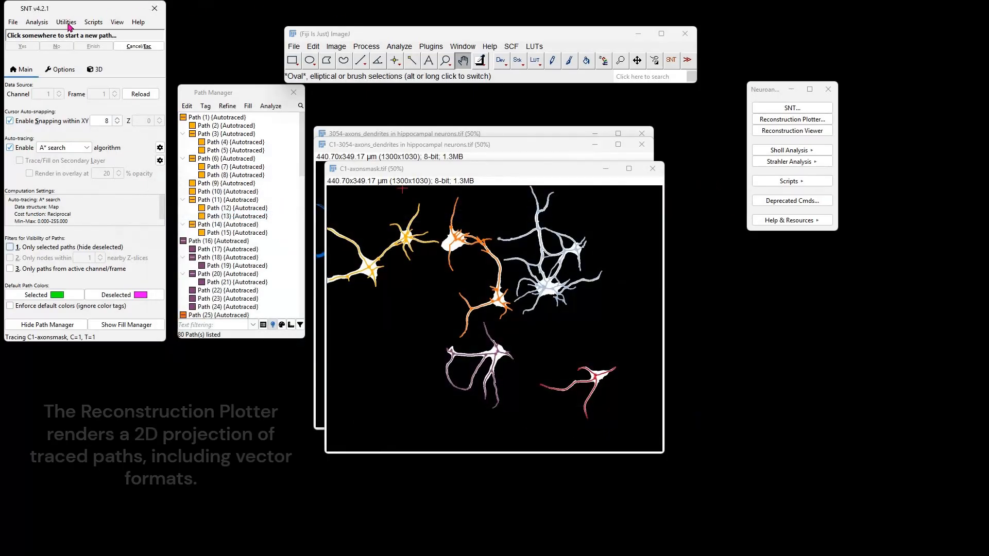
# Render Cell 1 rooted in Path (1) with the Reconstruction Plotter and move the plotter's control dialog clear of the image.
pyautogui.click(66, 22)
pyautogui.click(82, 52)
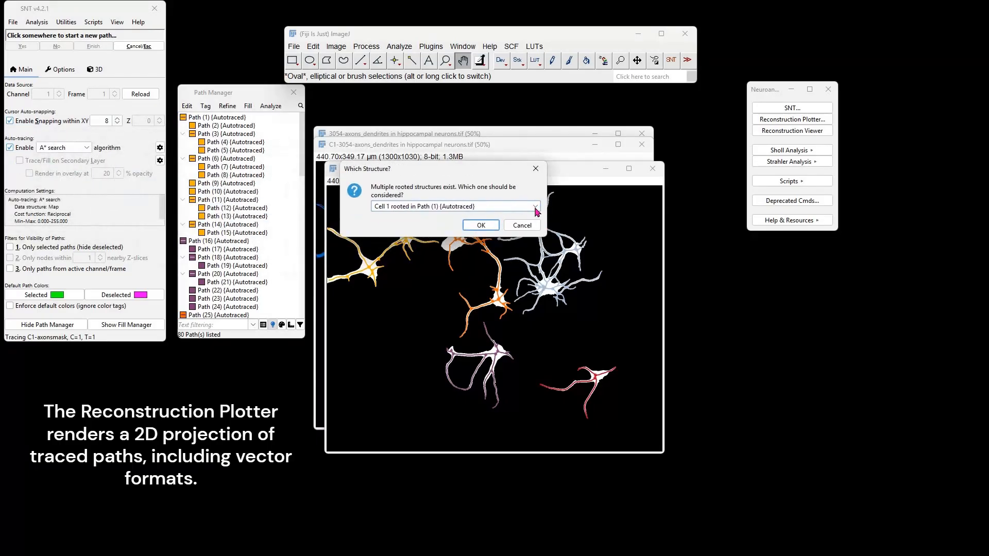
pyautogui.click(535, 207)
pyautogui.click(497, 220)
pyautogui.click(481, 226)
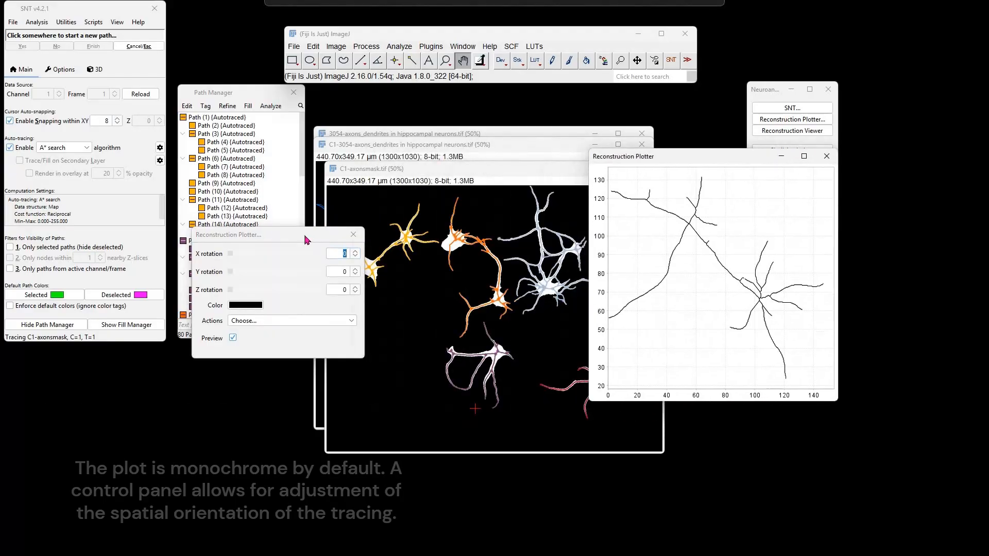
pyautogui.moveTo(306, 240); pyautogui.dragTo(244, 234)
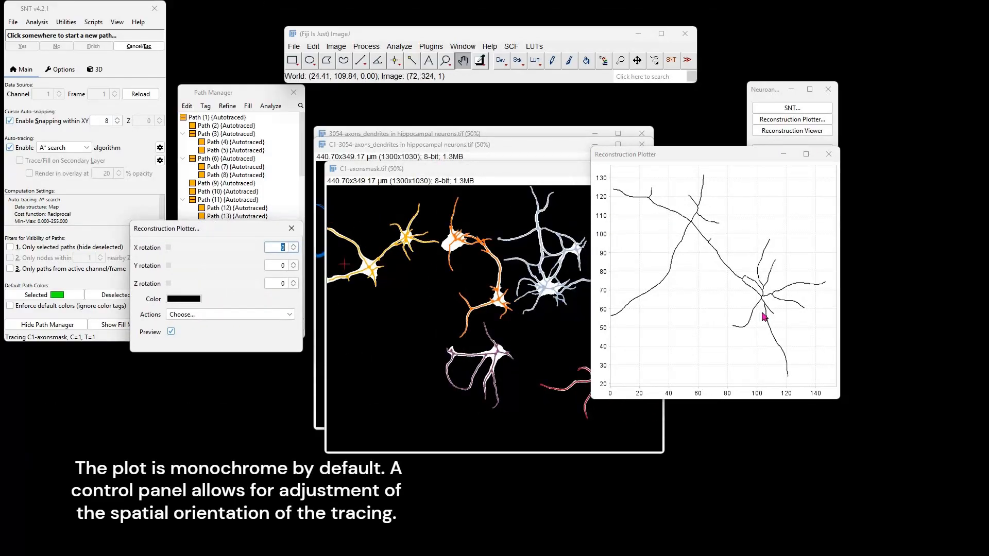
# Flip the Cell 1 reconstruction plot vertically and create a color-mapped snapshot of it.
pyautogui.click(290, 315)
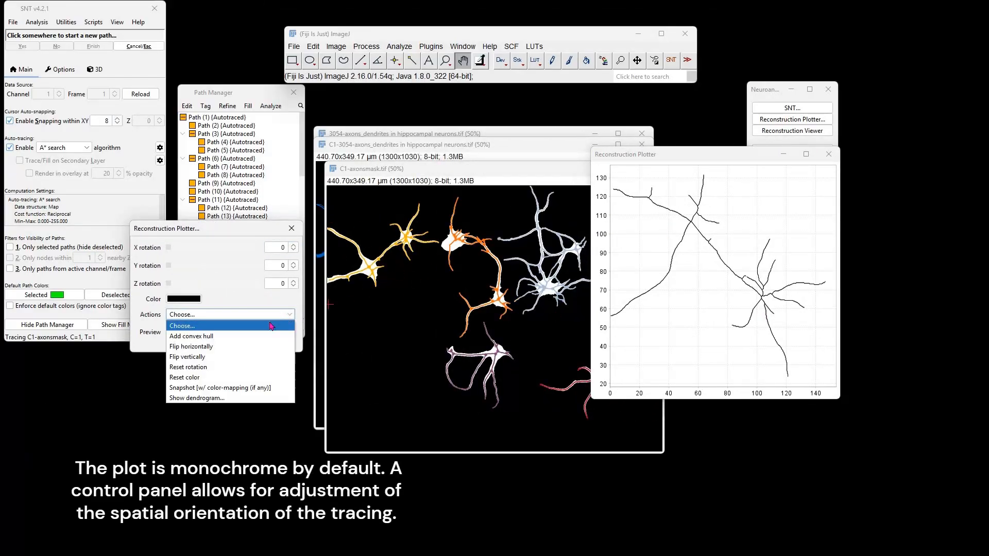
pyautogui.click(244, 358)
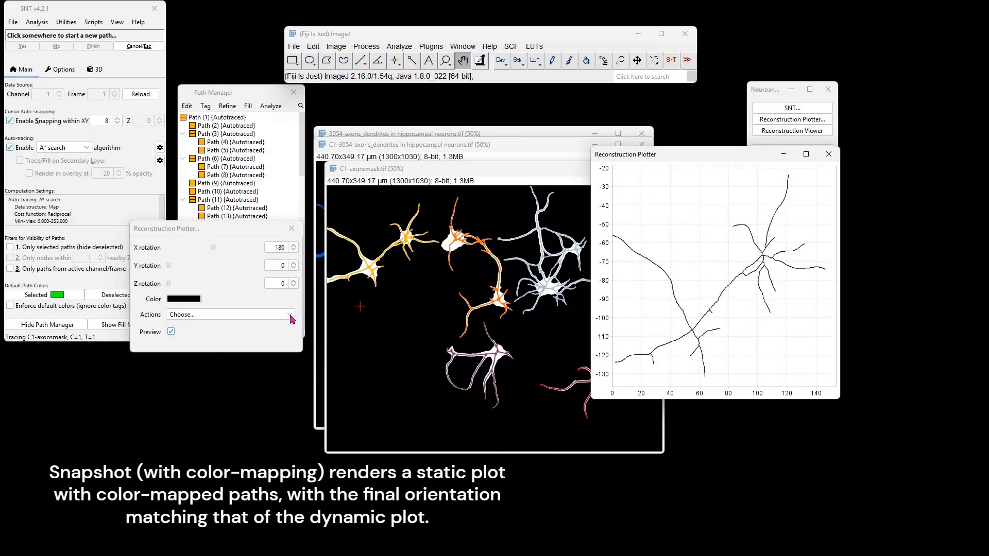
pyautogui.click(272, 317)
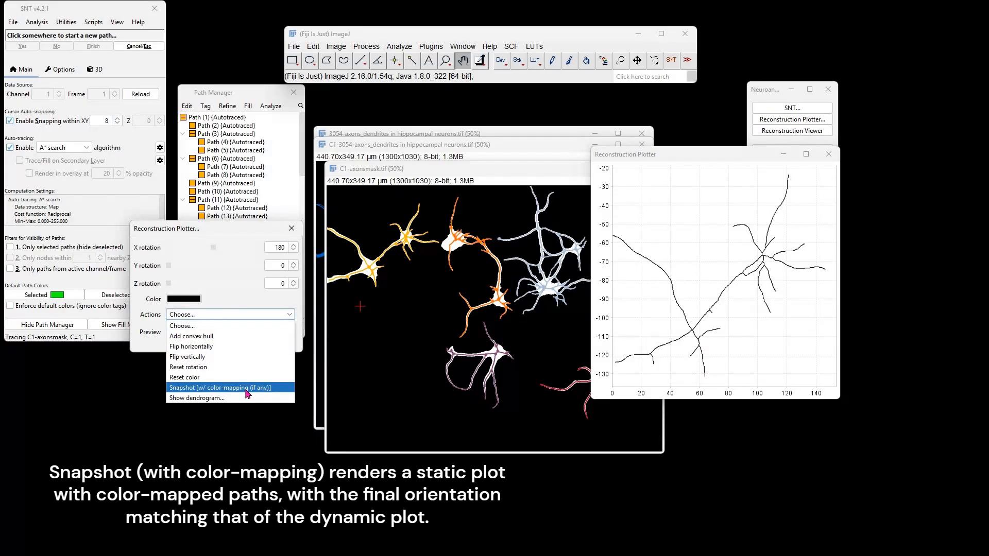
pyautogui.click(247, 393)
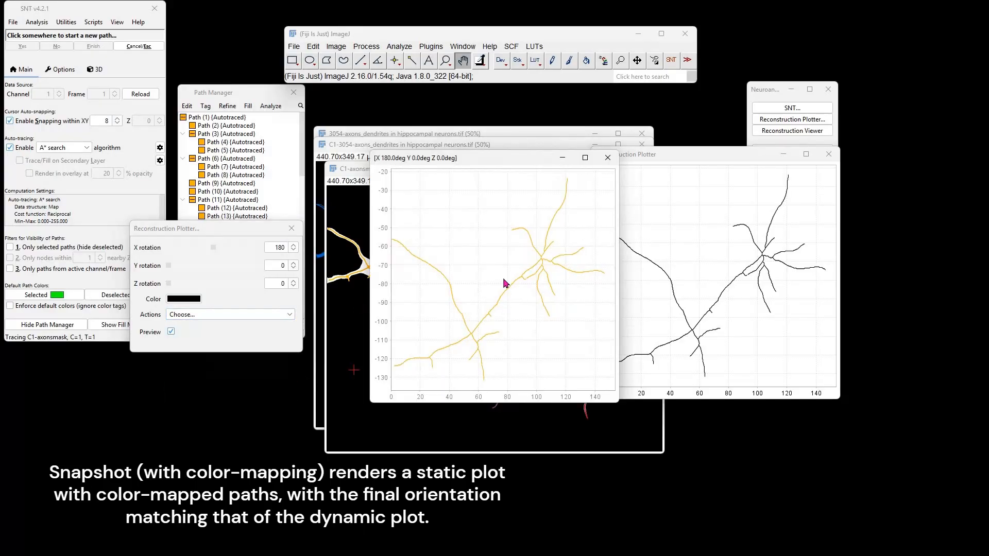
# Apply the dark theme to the color-mapped snapshot plot and hide its grid lines.
pyautogui.rightClick(453, 244)
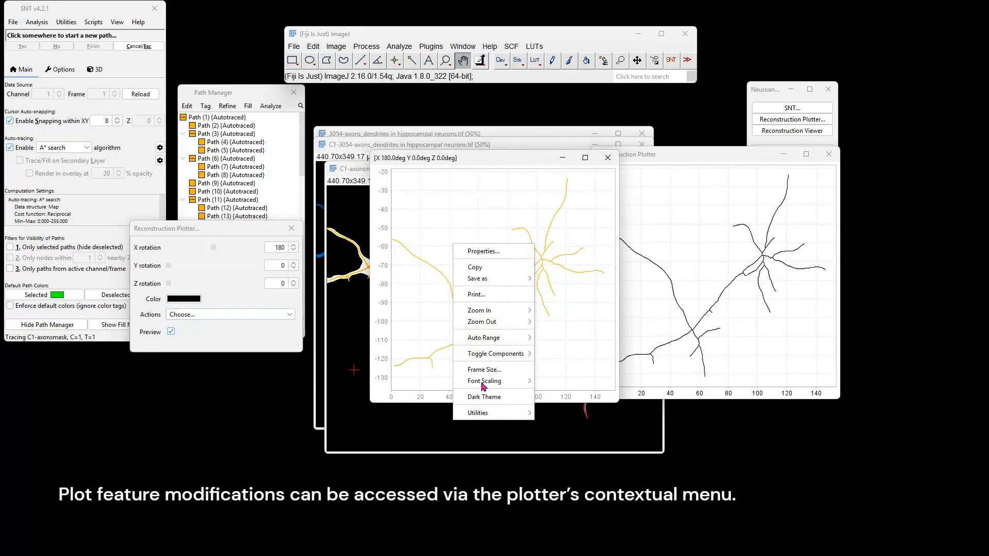
pyautogui.click(483, 397)
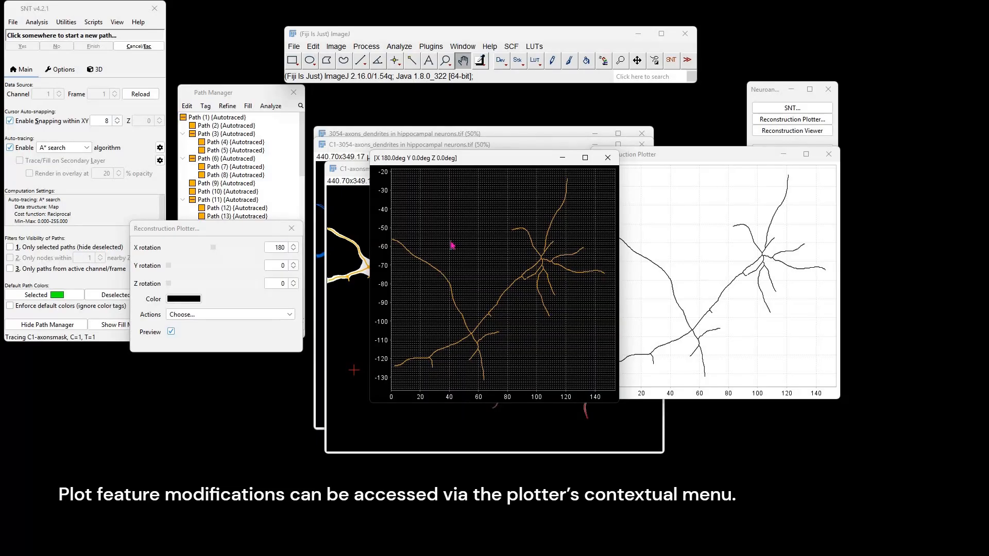
pyautogui.rightClick(451, 241)
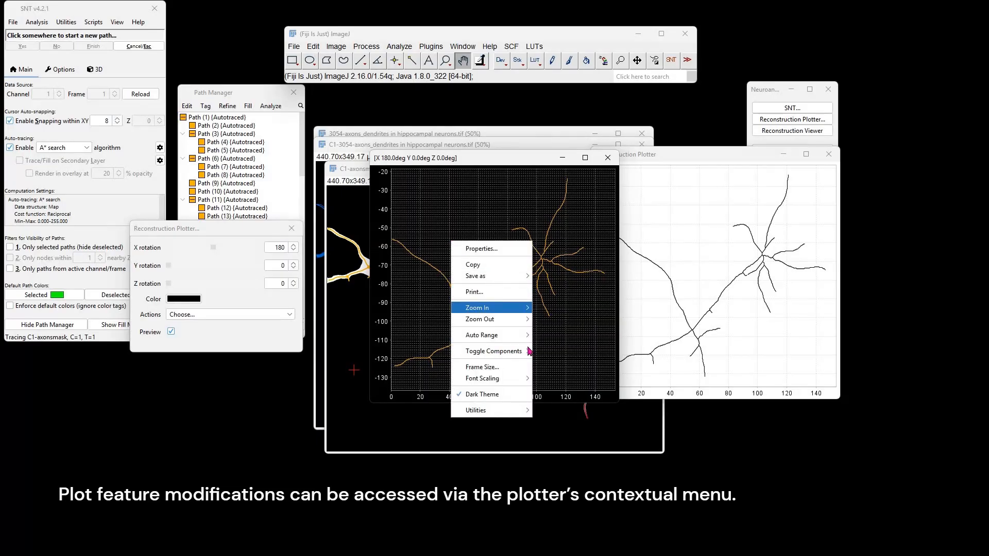
pyautogui.moveTo(515, 351)
pyautogui.click(557, 355)
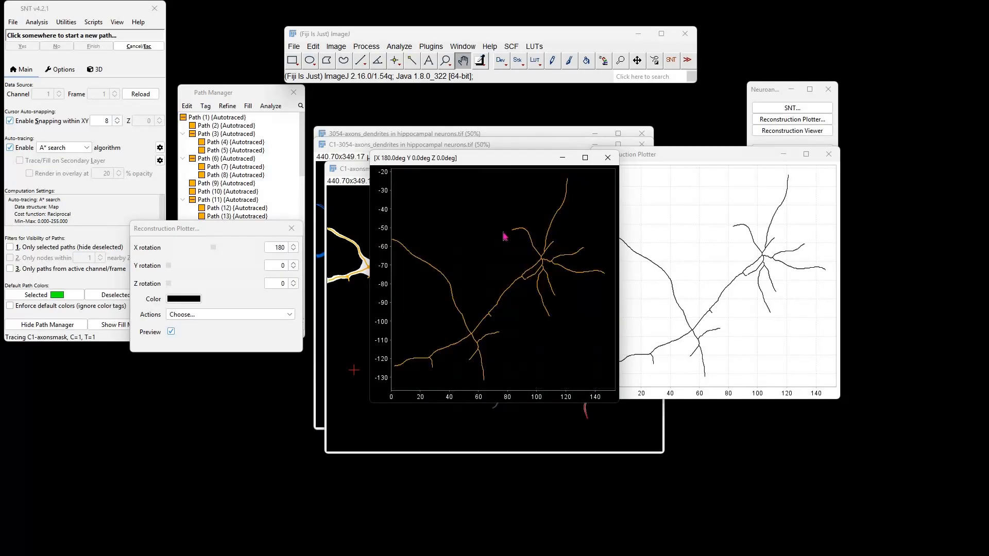
# View the file formats available for saving the snapshot plot, and close both plot windows.
pyautogui.rightClick(476, 242)
pyautogui.moveTo(548, 278)
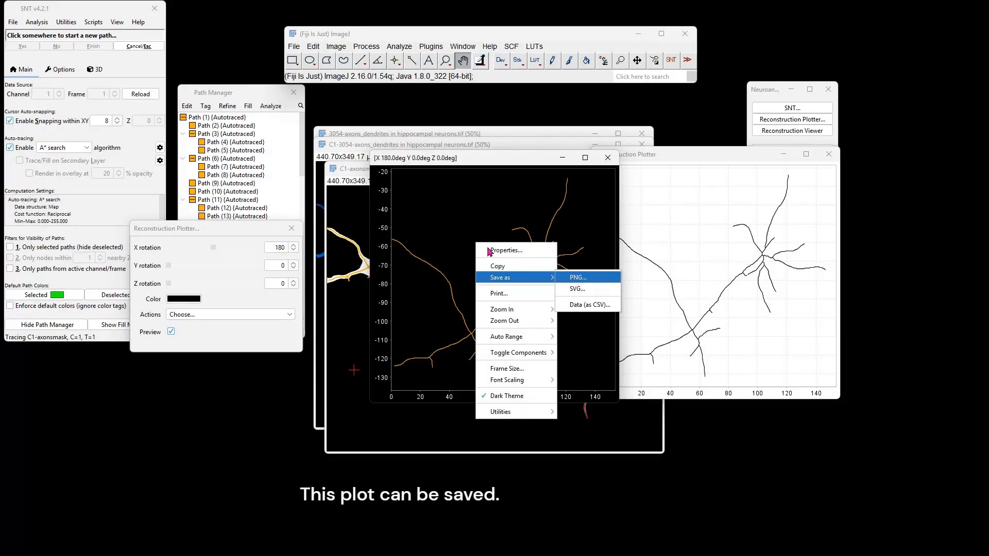
pyautogui.press('Escape')
pyautogui.press('Escape')
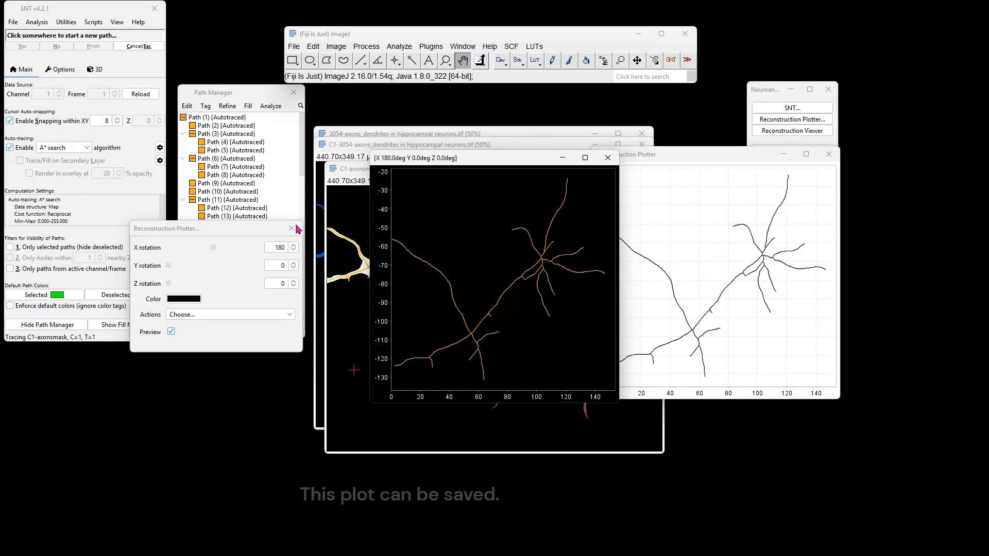
pyautogui.click(607, 158)
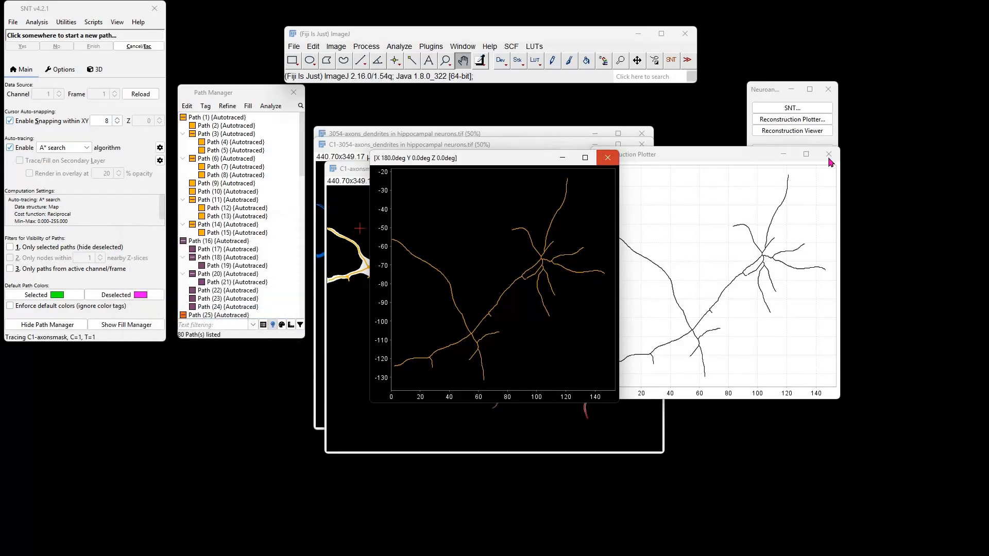
pyautogui.click(828, 154)
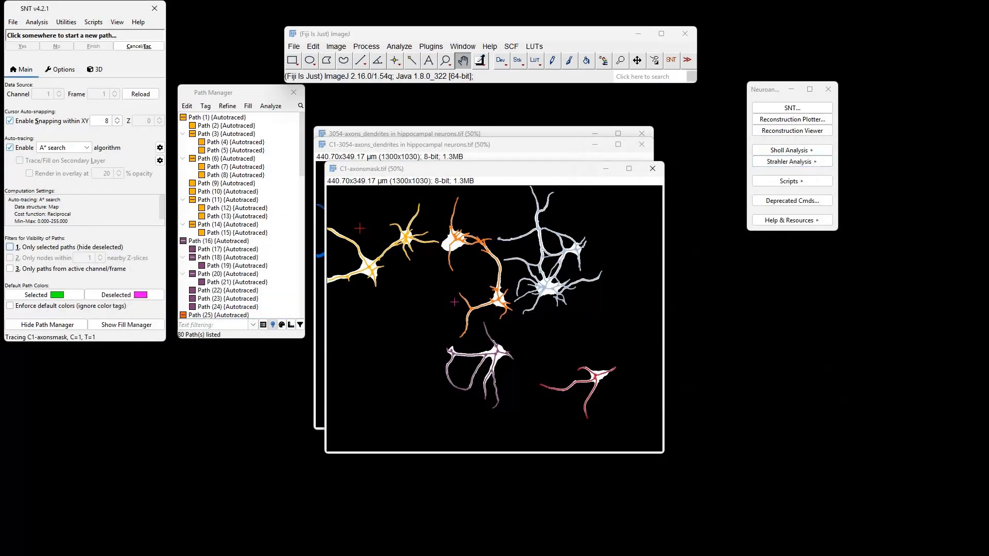
# Run the Take Snapshot (Traces Only) script for the XY canvas on black, and accept the white 20 µm scale bar overlay.
pyautogui.click(93, 22)
pyautogui.moveTo(124, 92)
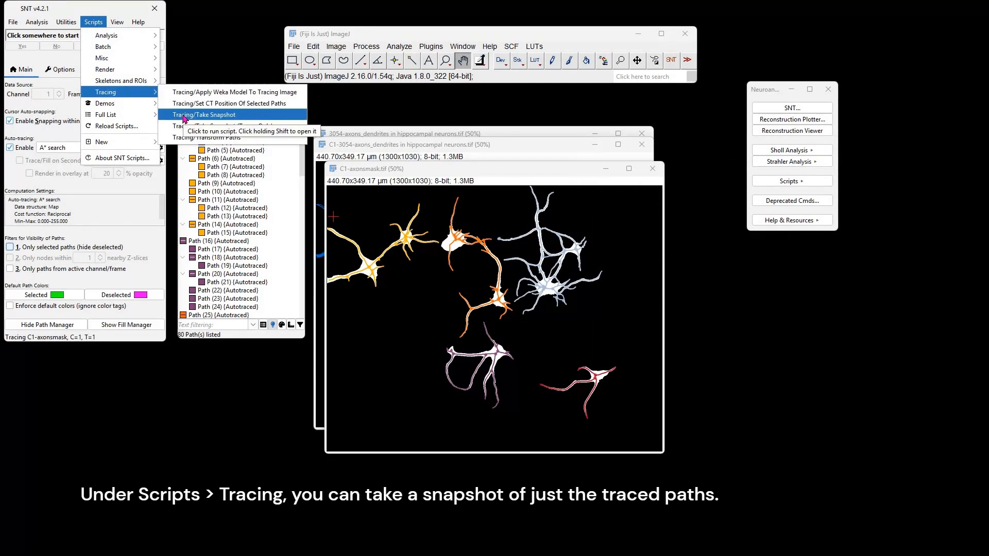
pyautogui.press('Return')
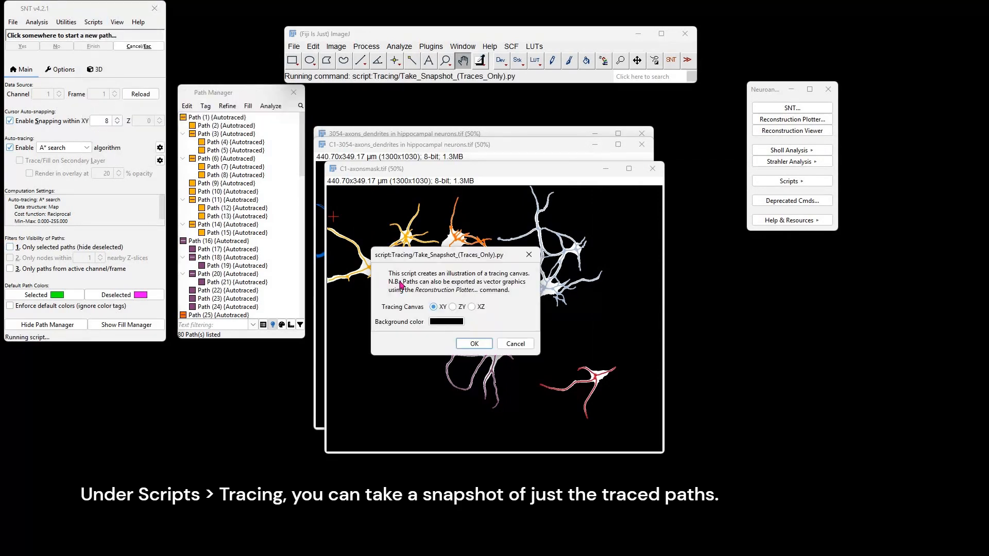
pyautogui.click(475, 344)
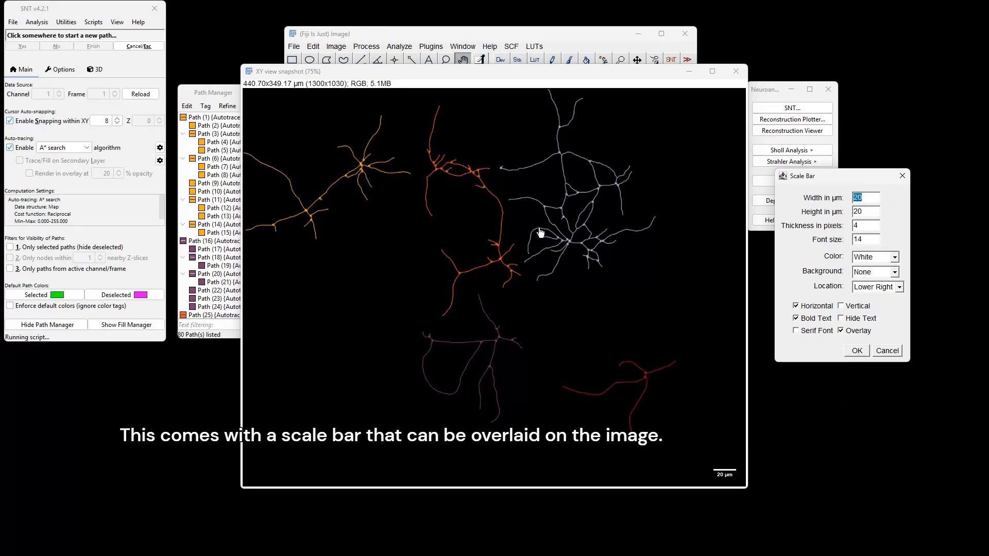
pyautogui.press('Return')
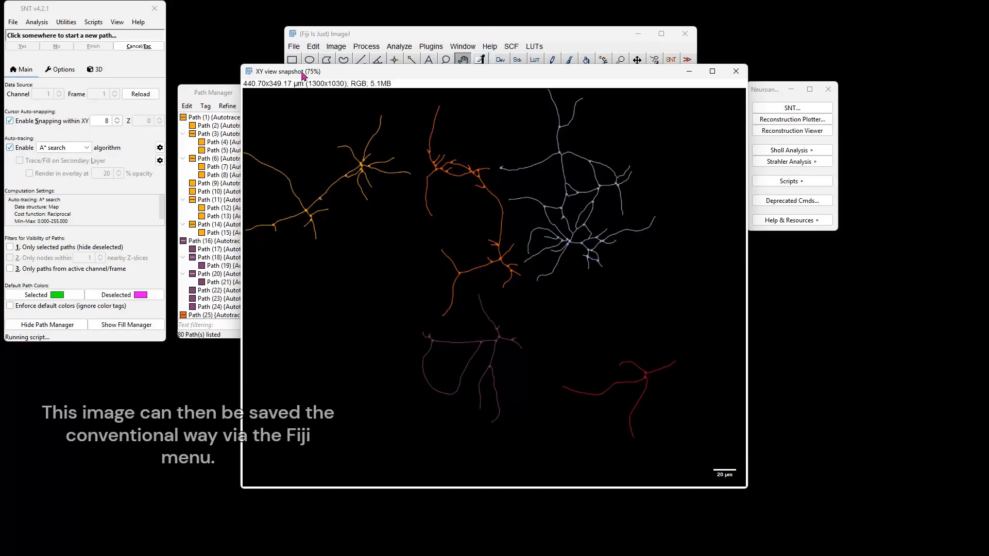
# Save the traces snapshot as a PNG named XY view snapshot in the SNT folder, and close the image.
pyautogui.click(293, 47)
pyautogui.moveTo(334, 209)
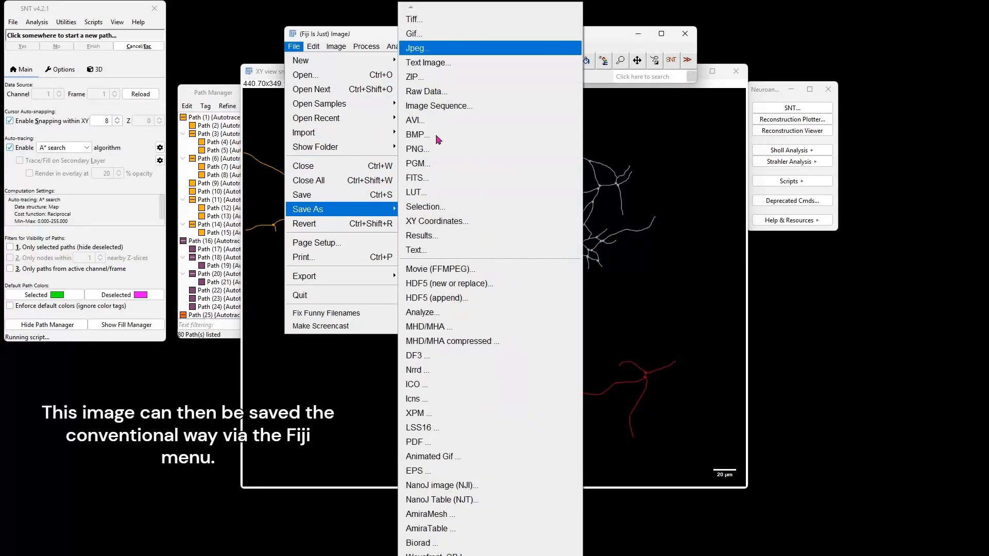
pyautogui.click(441, 151)
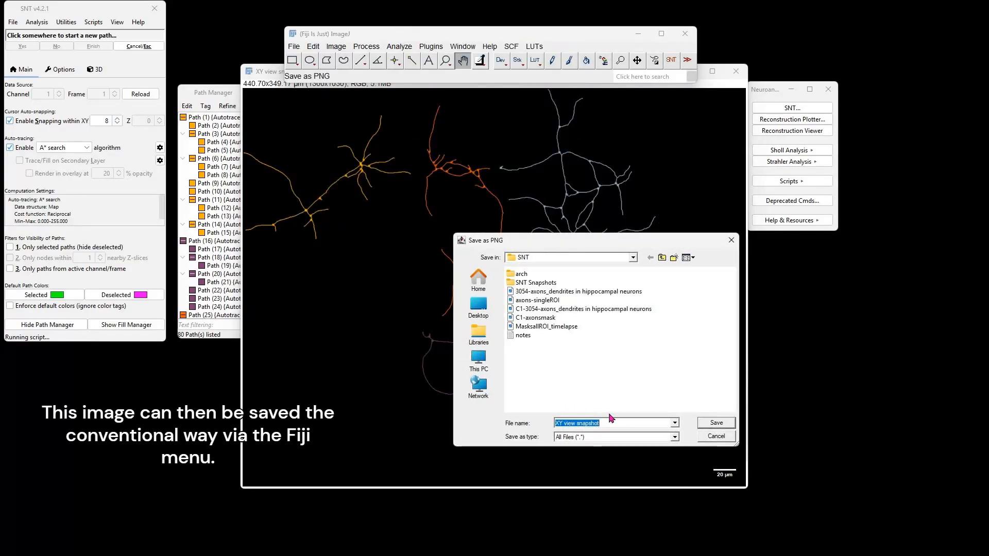
pyautogui.press('Escape')
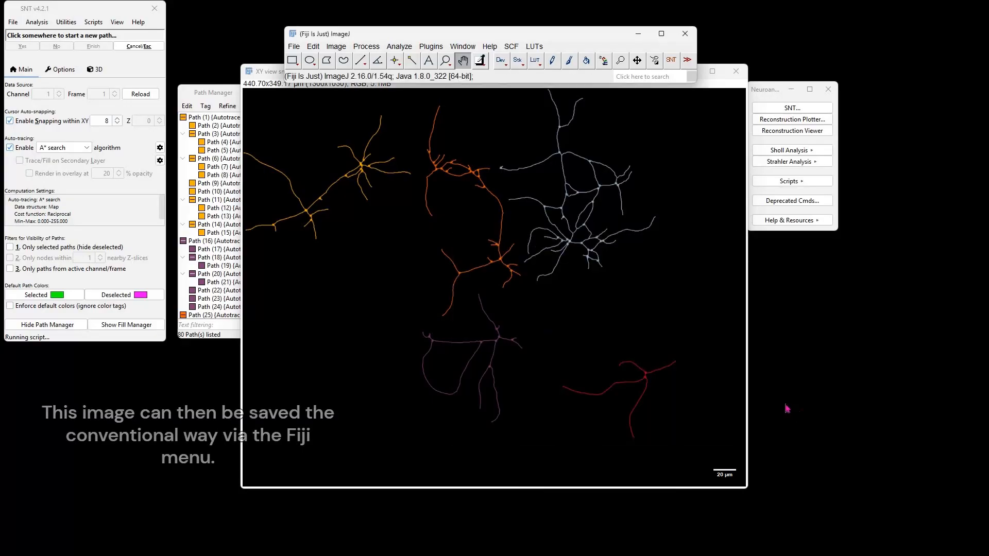
pyautogui.click(736, 74)
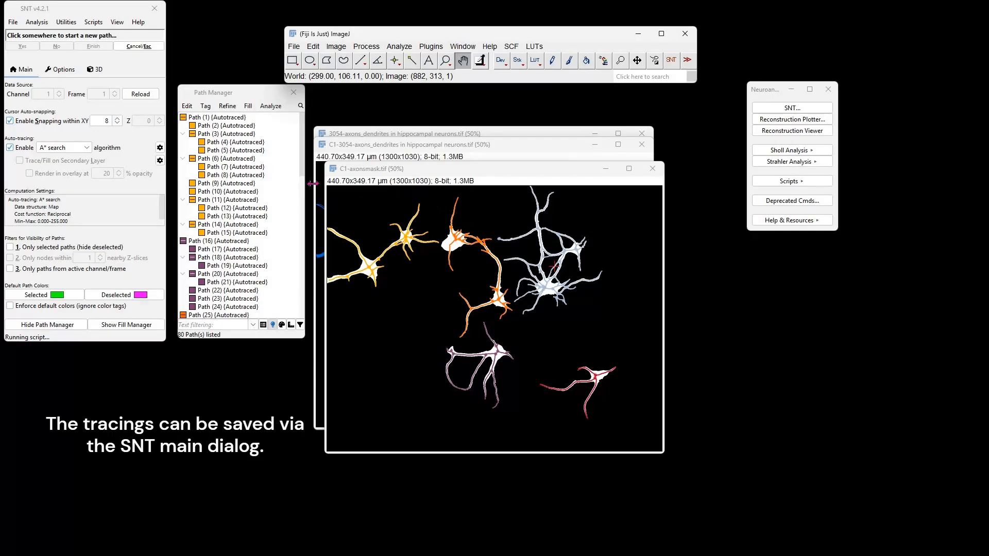
# Save the tracings as C1-axonsmask.traces in the SNT folder.
pyautogui.click(13, 23)
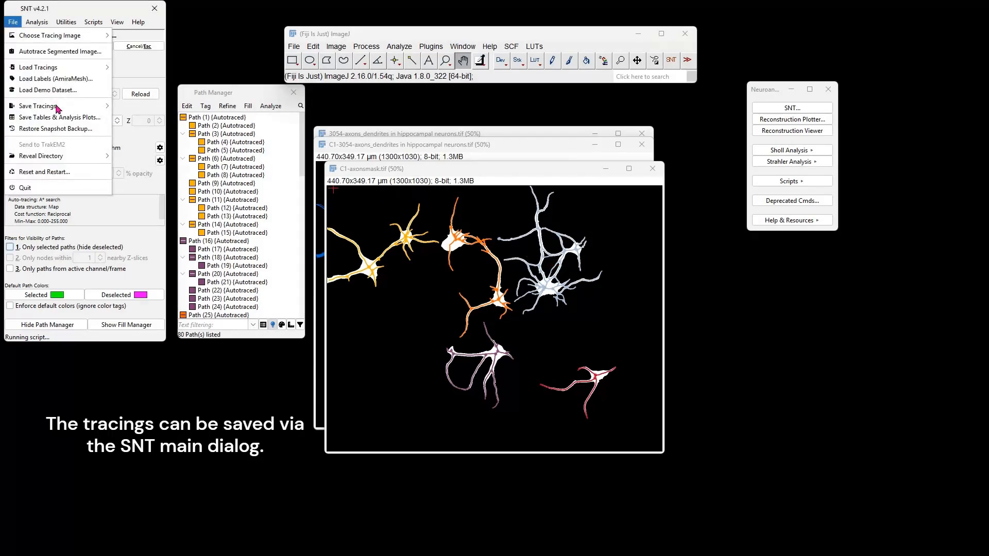
pyautogui.moveTo(57, 106)
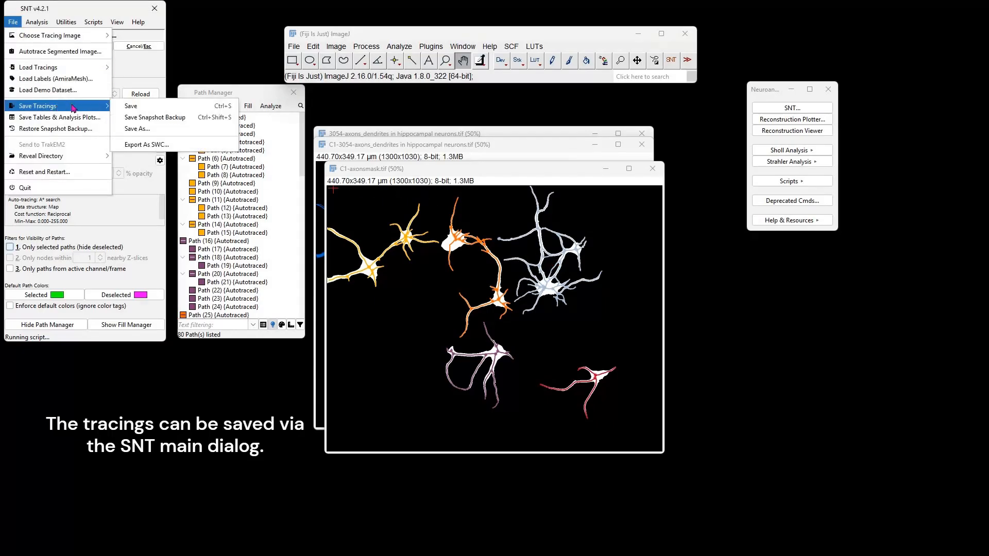
pyautogui.click(136, 110)
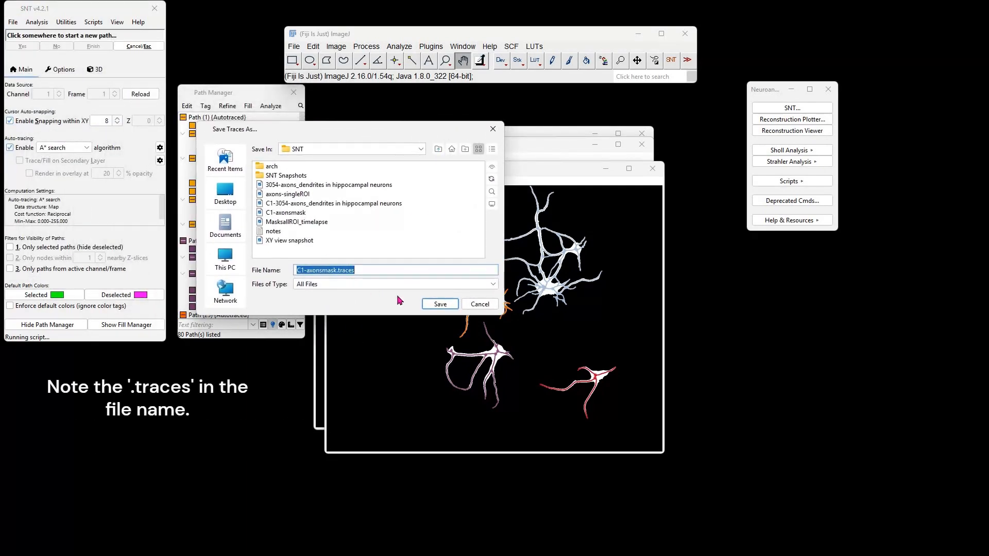
pyautogui.click(442, 304)
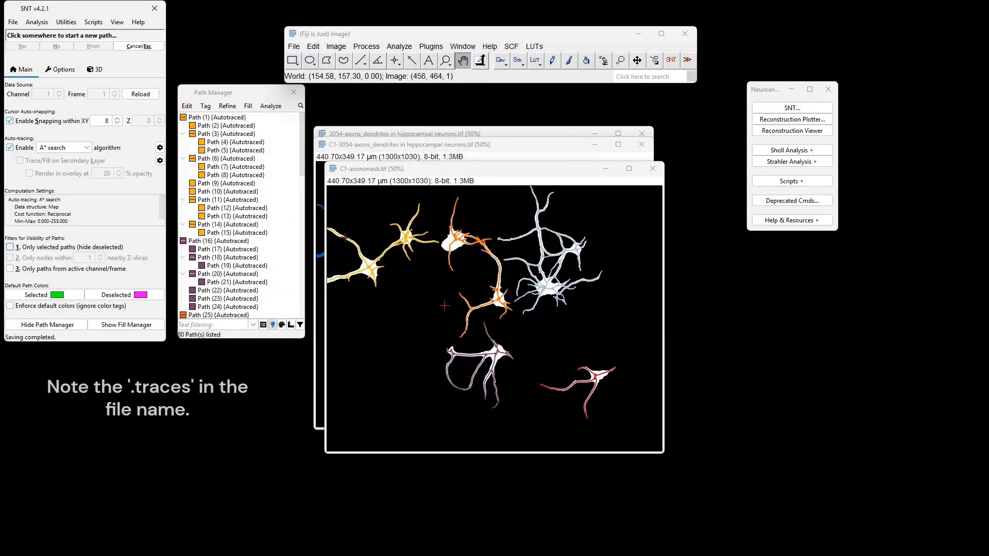
# Delete all paths from the Path Manager.
pyautogui.click(187, 106)
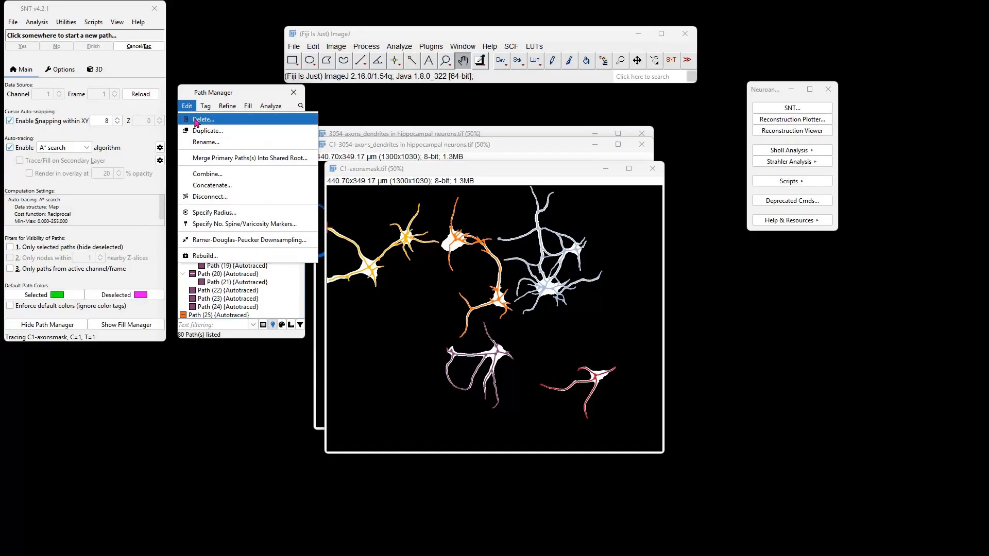
pyautogui.click(196, 121)
pyautogui.click(259, 231)
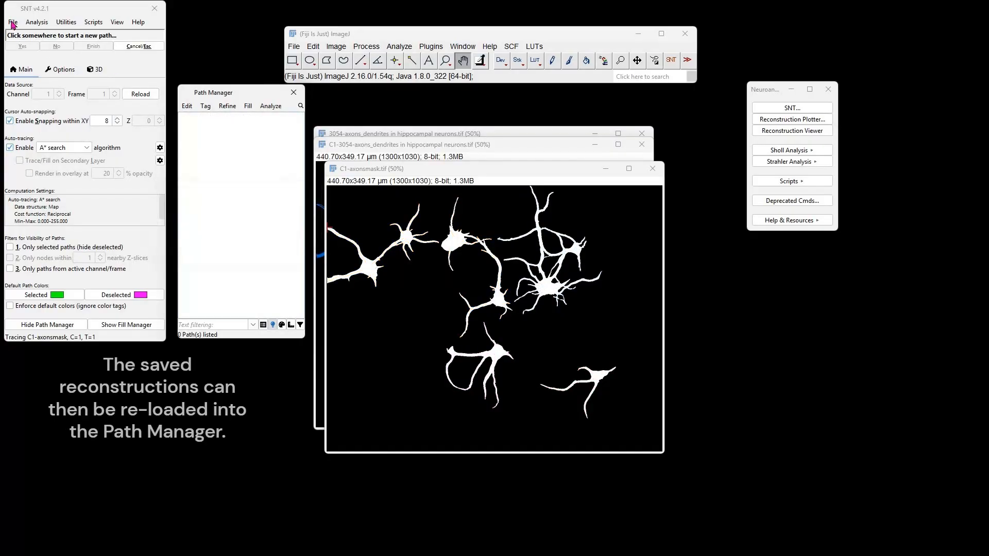
# Load the saved tracings from C1-axonsmask.traces into the Path Manager.
pyautogui.click(13, 23)
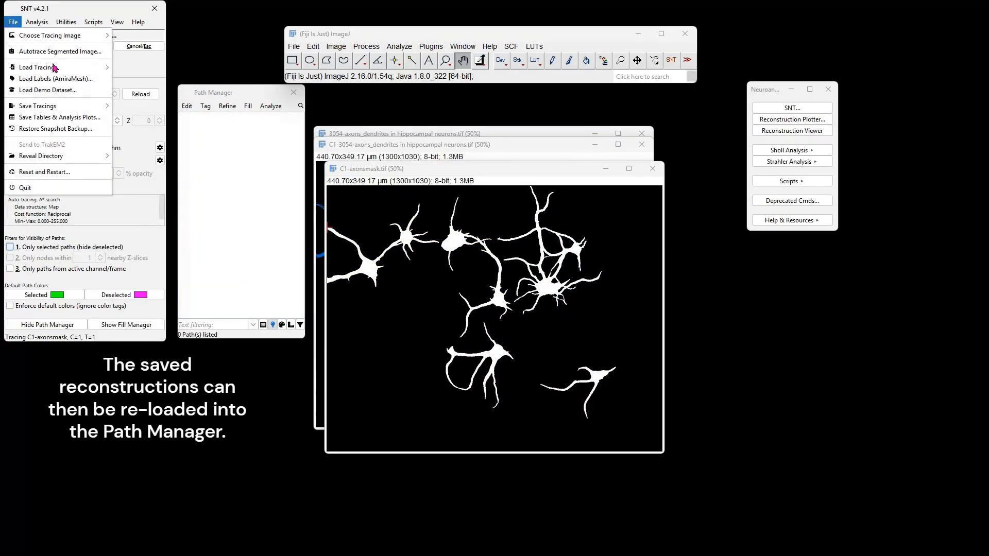
pyautogui.moveTo(55, 67)
pyautogui.click(149, 110)
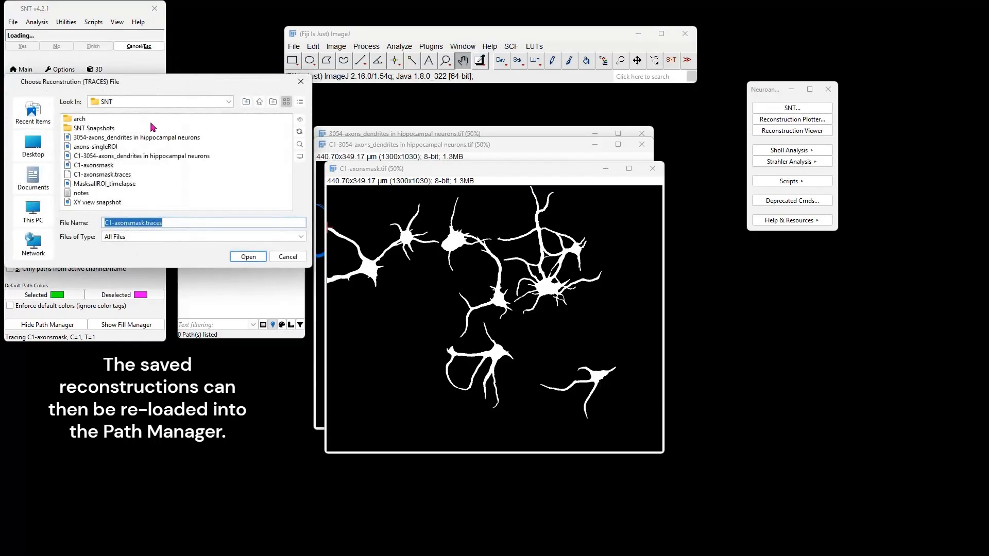
pyautogui.press('Return')
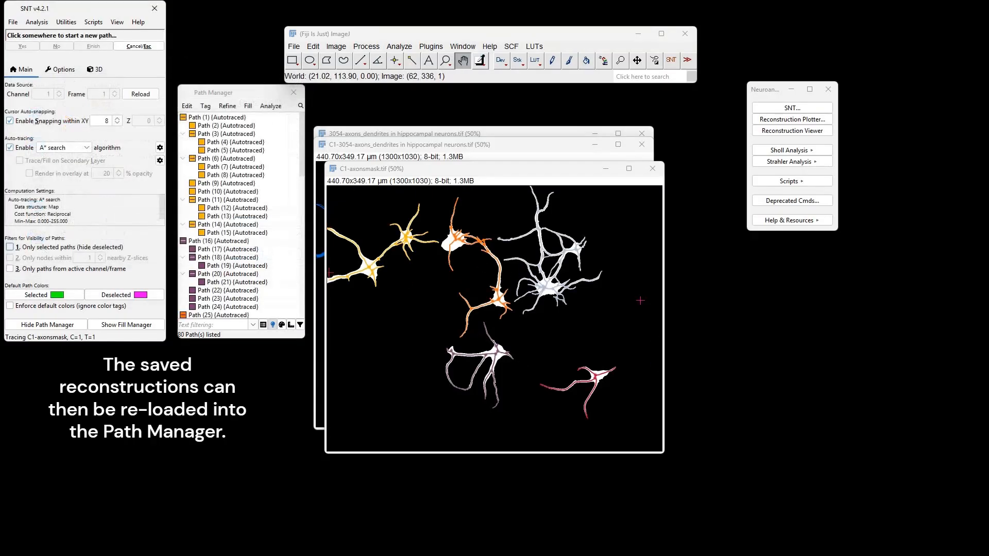
# Render the saved reconstructions in the SNT folder as a multi-panel 2D figure mapped by No. of branches with Ice.lut.
pyautogui.click(93, 22)
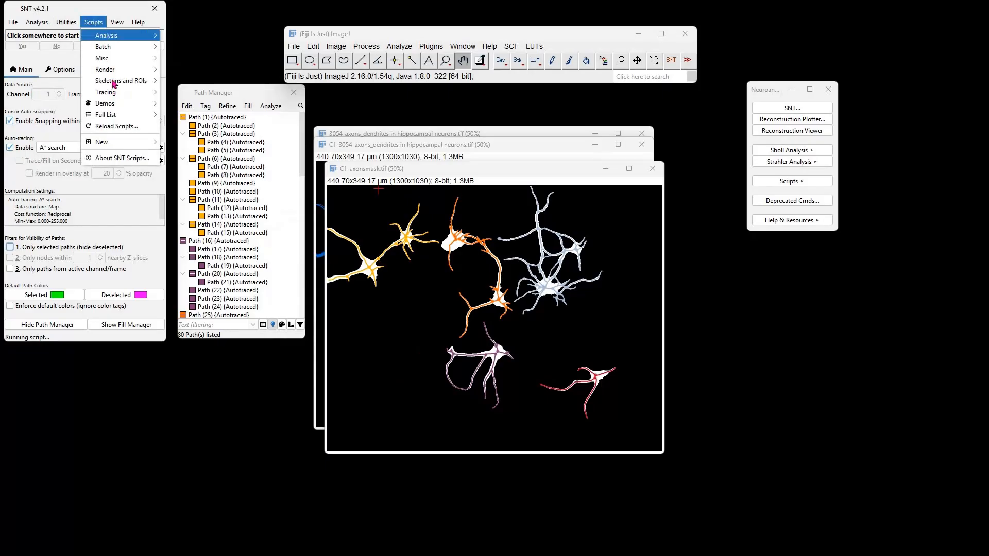
pyautogui.moveTo(103, 75)
pyautogui.click(247, 81)
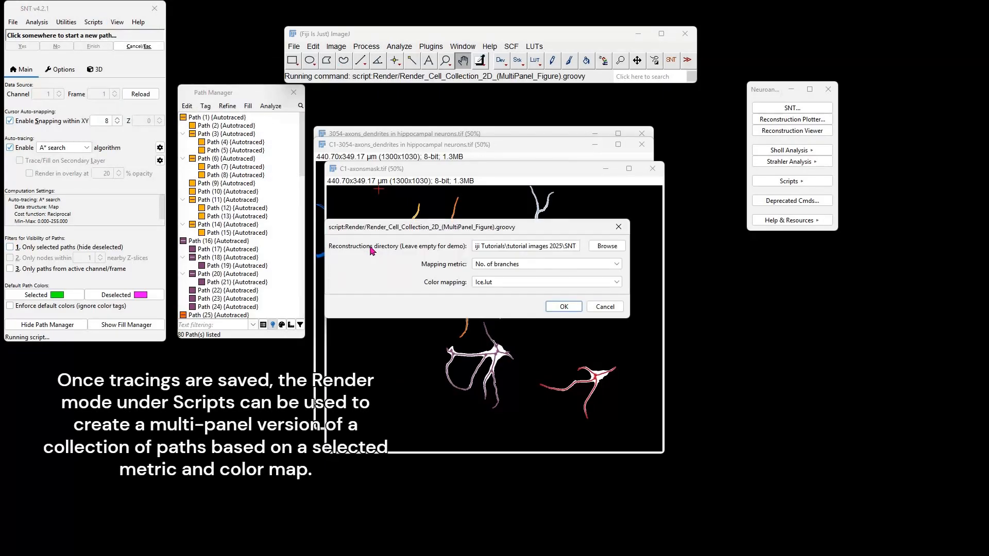
pyautogui.click(522, 265)
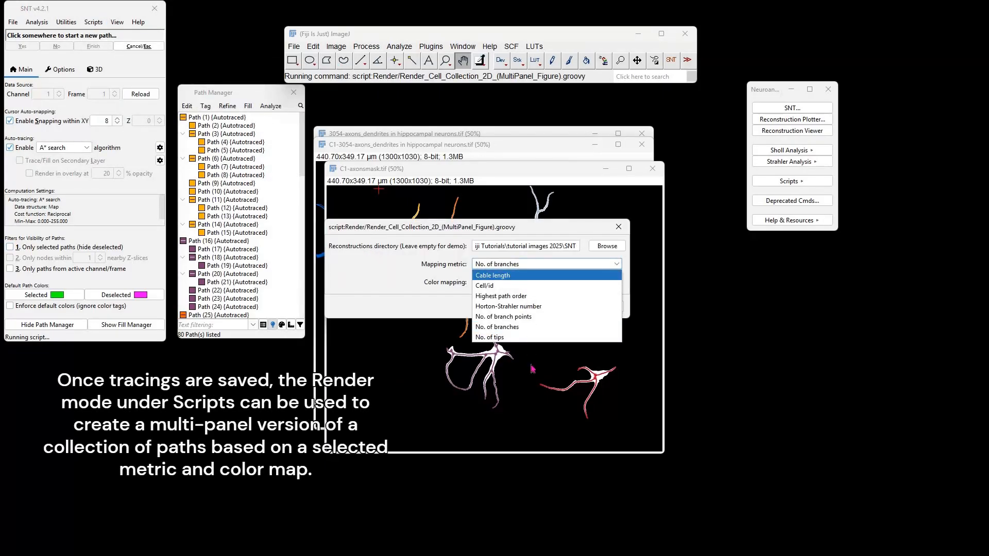
pyautogui.click(511, 330)
pyautogui.click(618, 285)
pyautogui.click(530, 308)
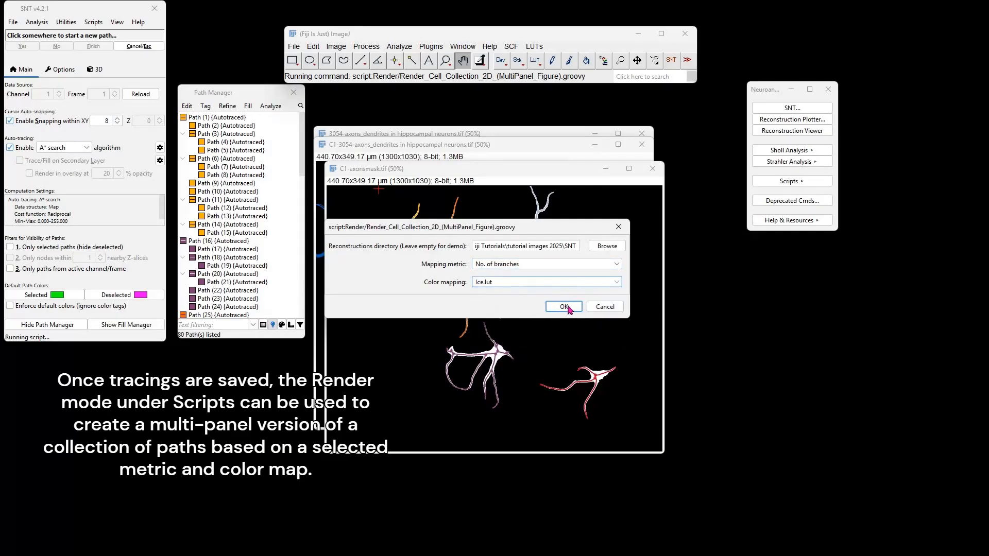
pyautogui.click(564, 306)
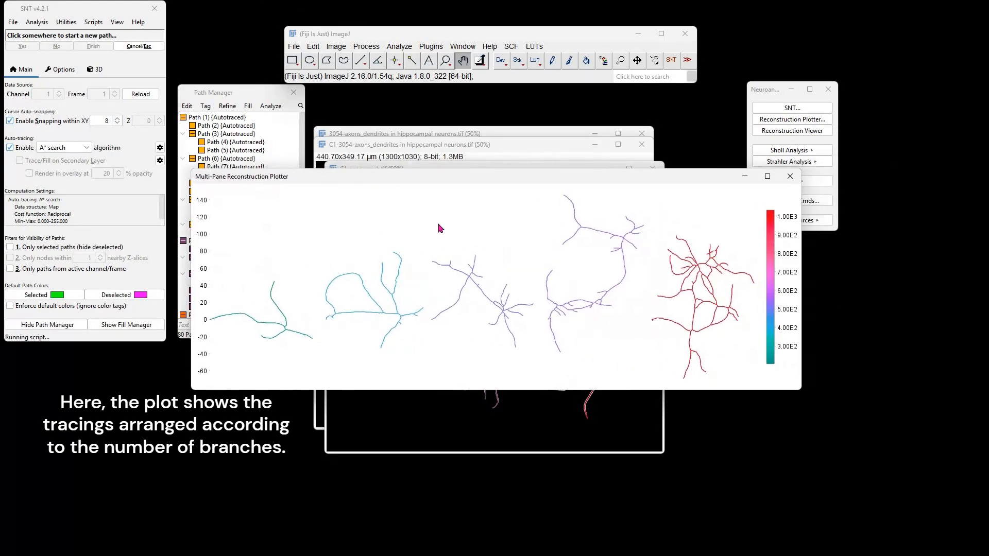
# Switch the multi-panel reconstruction plot to the dark theme and close the plot.
pyautogui.rightClick(349, 225)
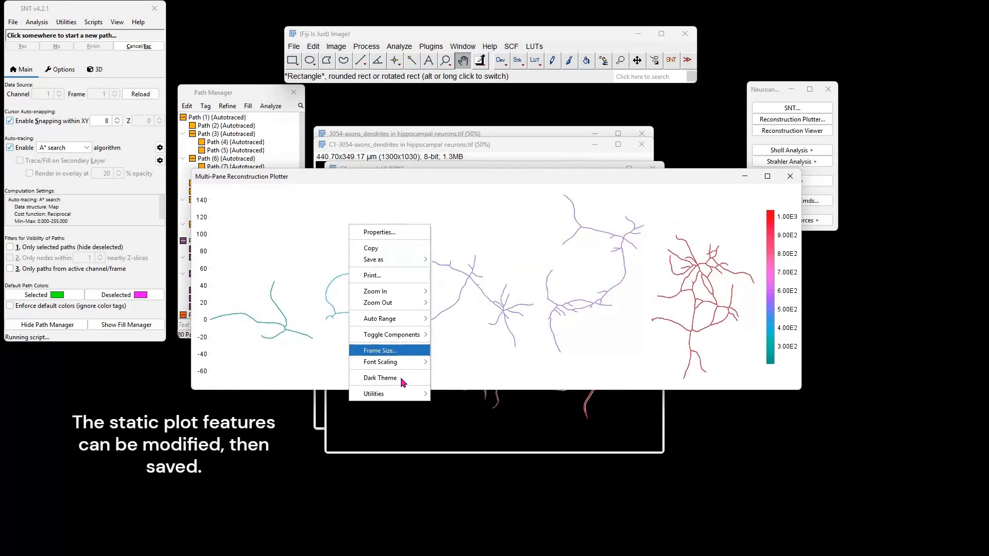
pyautogui.click(371, 378)
pyautogui.rightClick(419, 247)
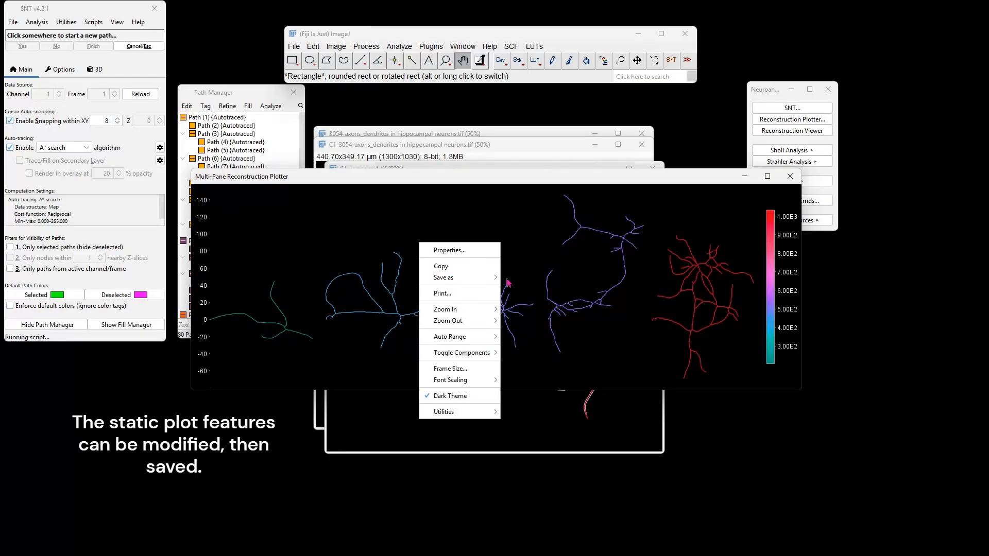
pyautogui.moveTo(492, 278)
pyautogui.click(791, 177)
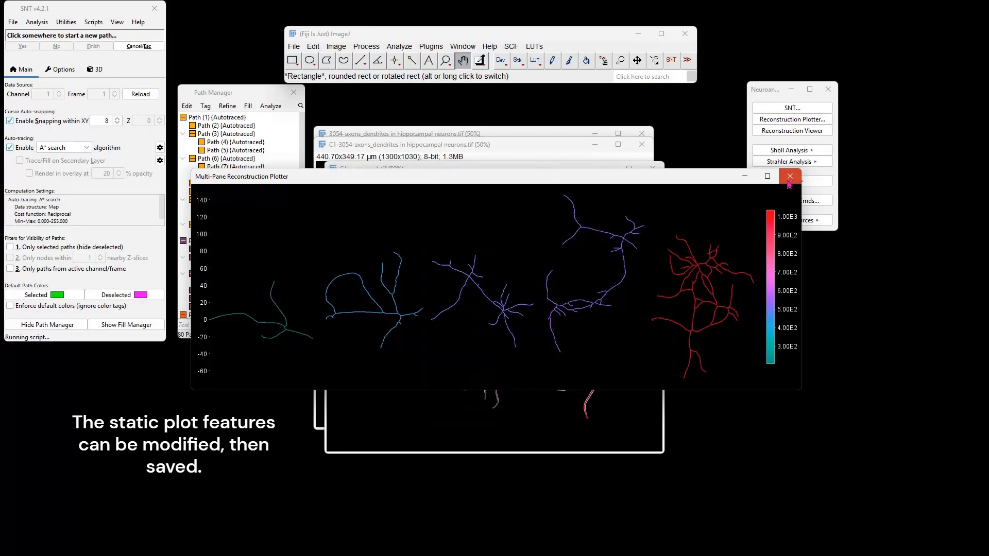
# Reset and restart SNT, discarding the unsaved measurements.
pyautogui.click(13, 22)
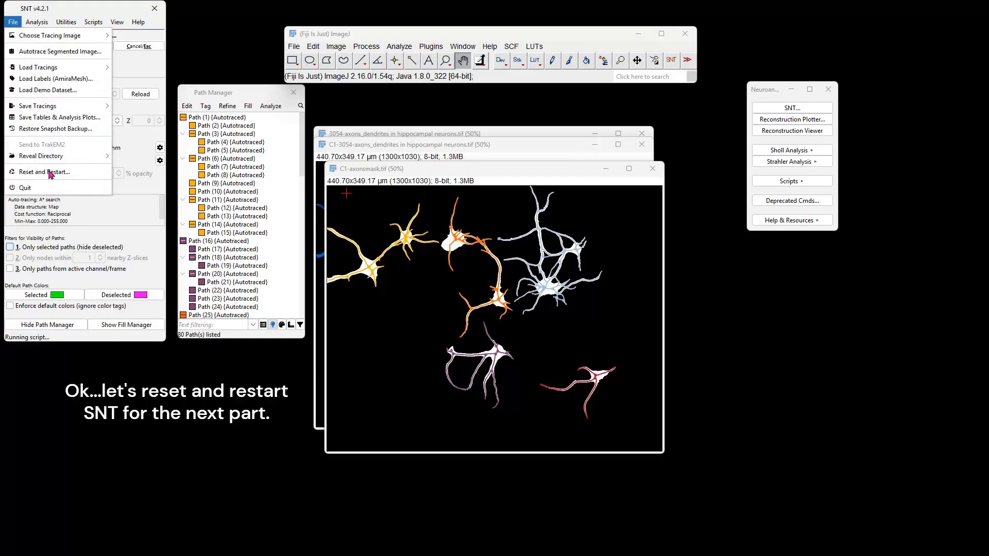
pyautogui.click(49, 173)
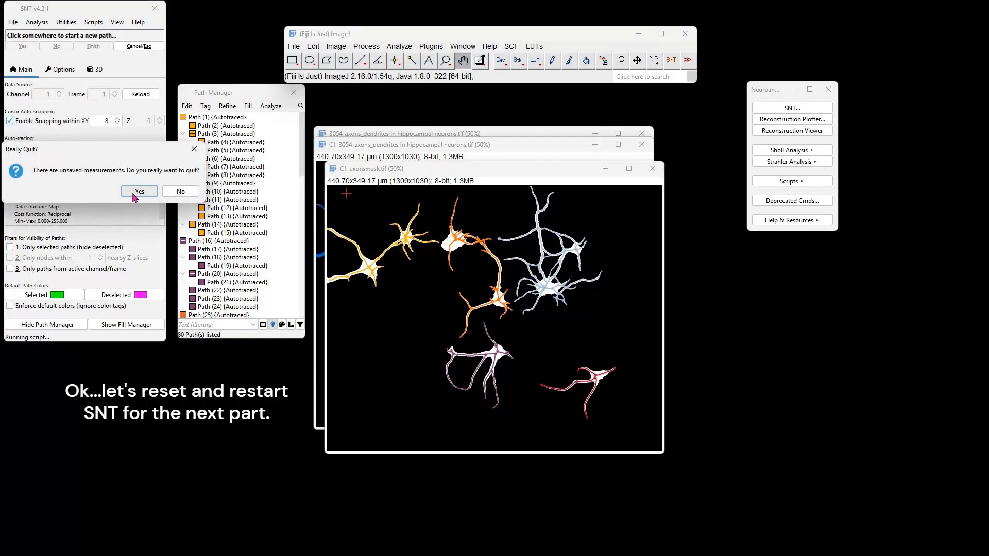
pyautogui.click(135, 194)
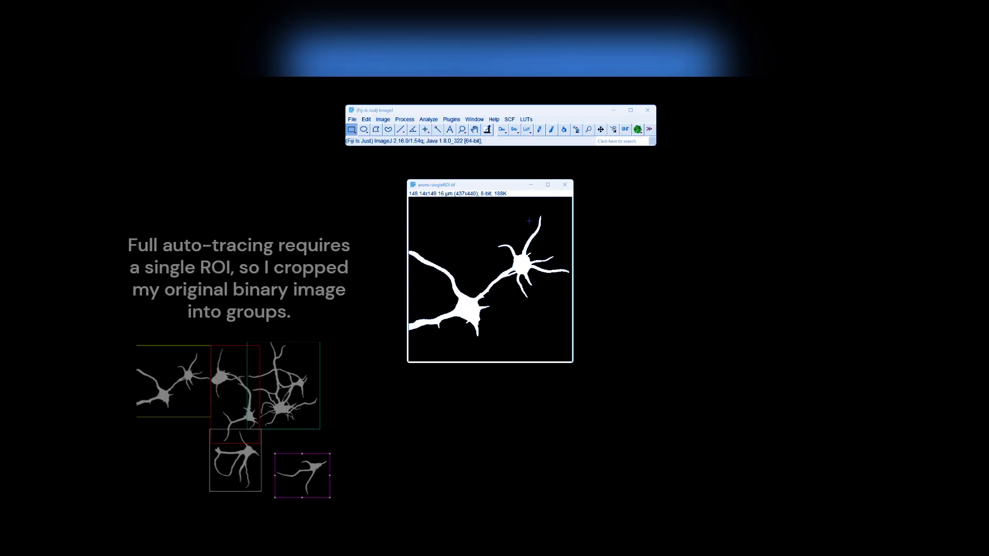
# Draw an oval ROI over the lower neuron's soma and add it to both the overlay and the ROI Manager.
pyautogui.click(364, 129)
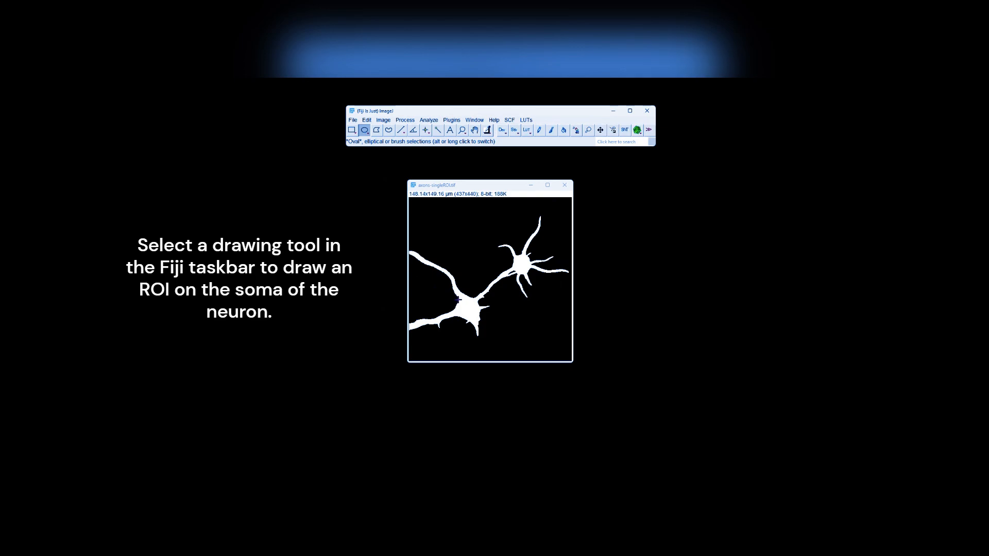
pyautogui.moveTo(457, 299); pyautogui.dragTo(477, 319)
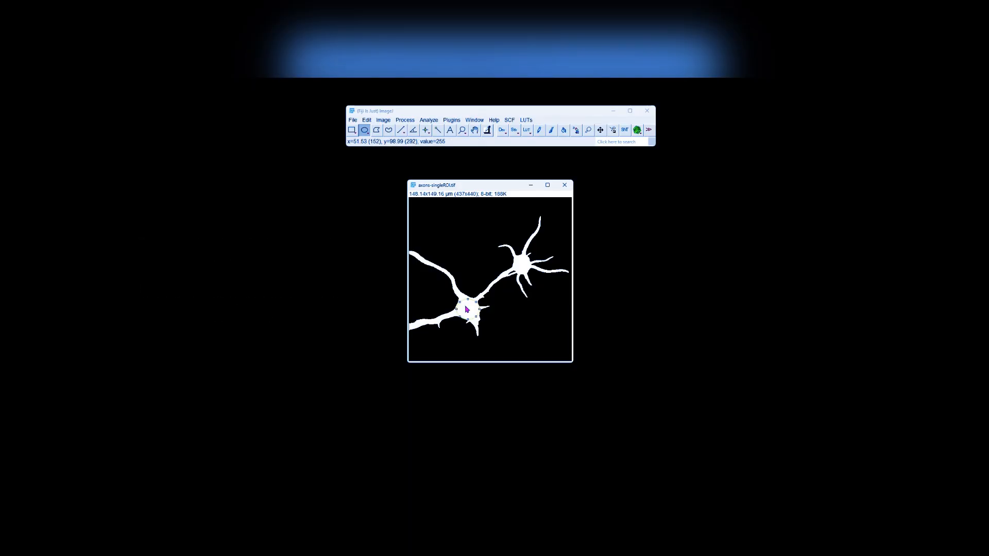
pyautogui.rightClick(466, 307)
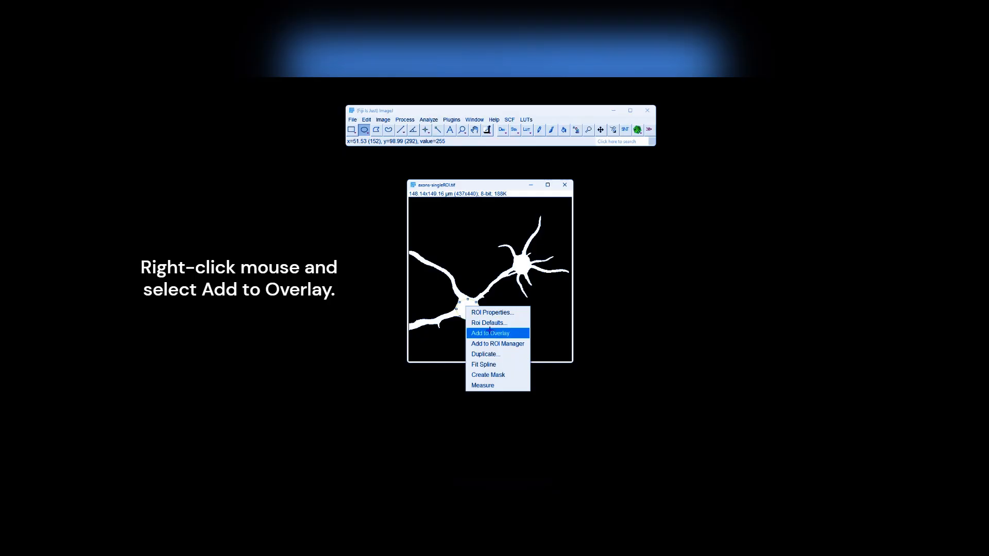
pyautogui.click(489, 332)
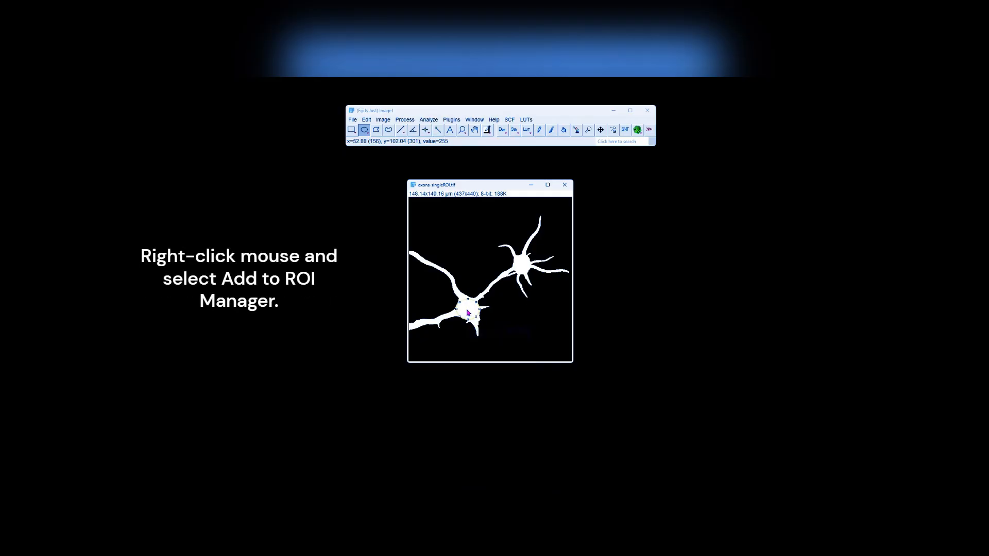
pyautogui.rightClick(467, 310)
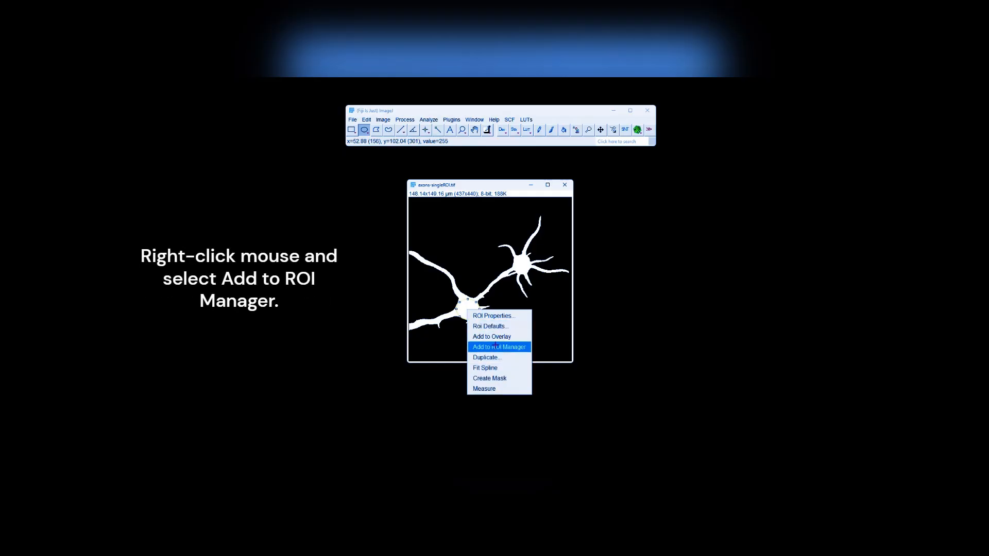
pyautogui.click(499, 347)
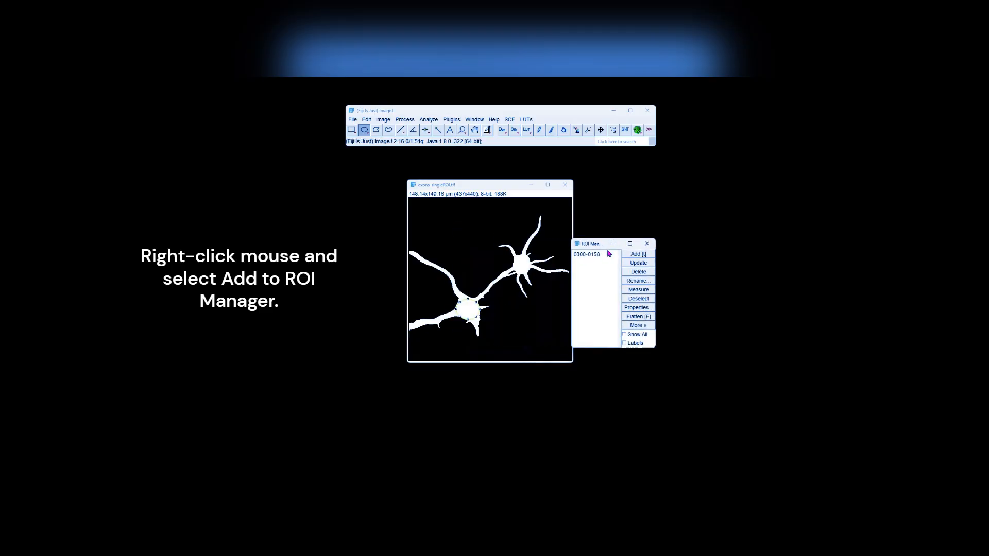
# Set the fill color of the soma ROI to red in its properties.
pyautogui.click(608, 251)
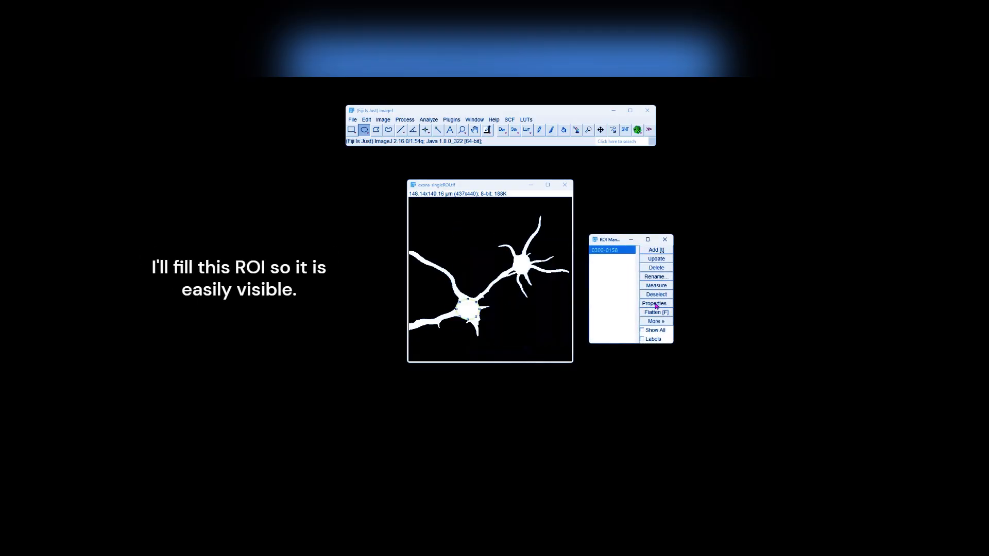
pyautogui.click(498, 296)
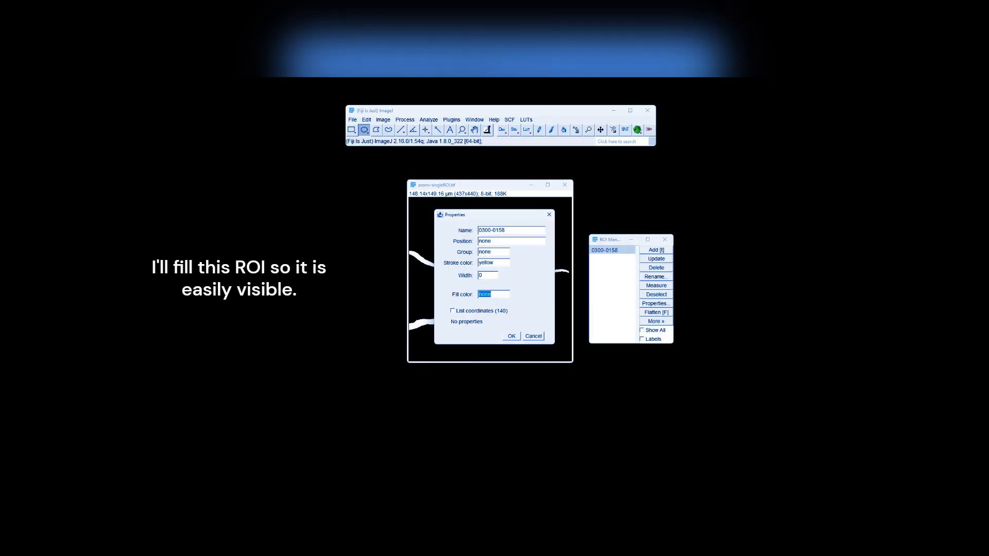
pyautogui.click(509, 335)
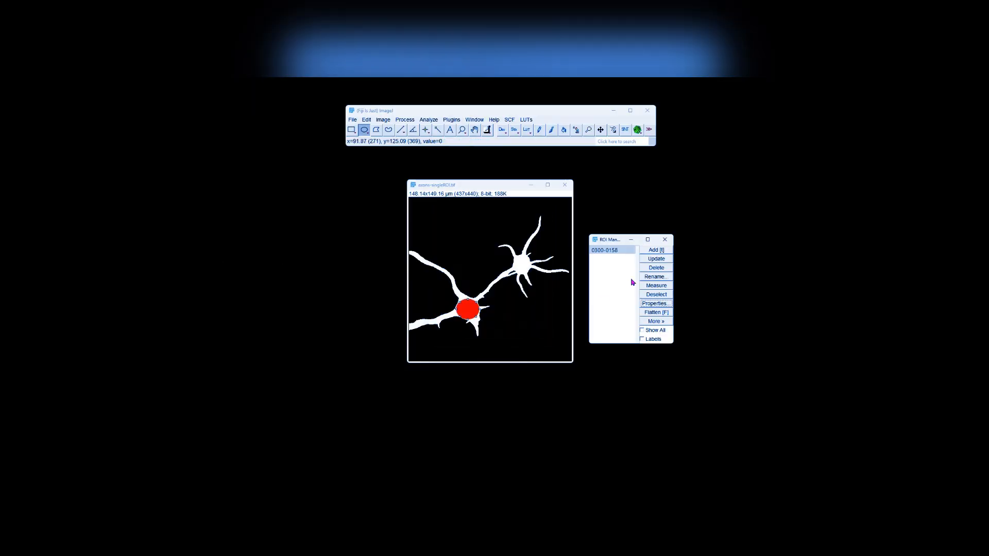
# Save the image with its soma ROI as the TIFF axons-singleROI-1 in the SNT folder.
pyautogui.click(353, 120)
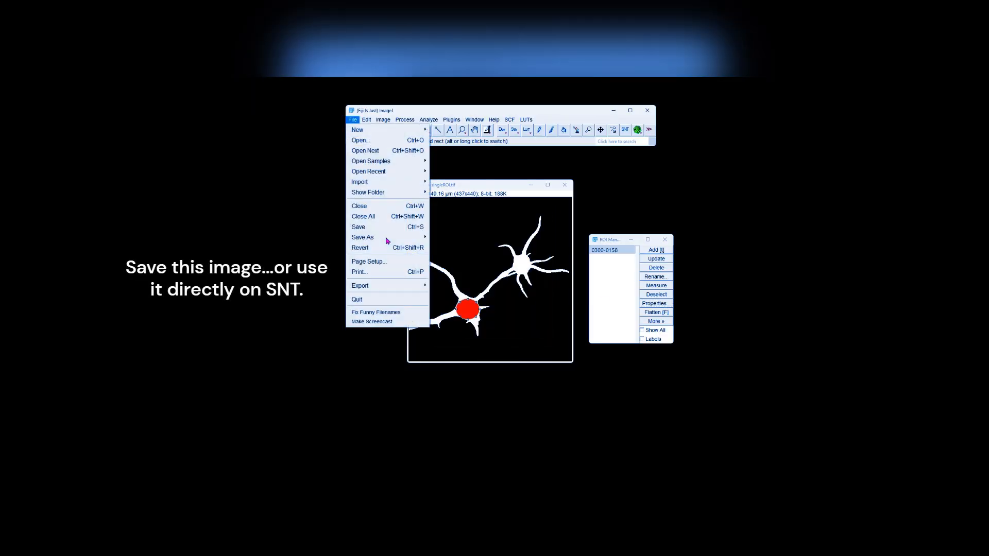
pyautogui.moveTo(376, 224)
pyautogui.click(454, 91)
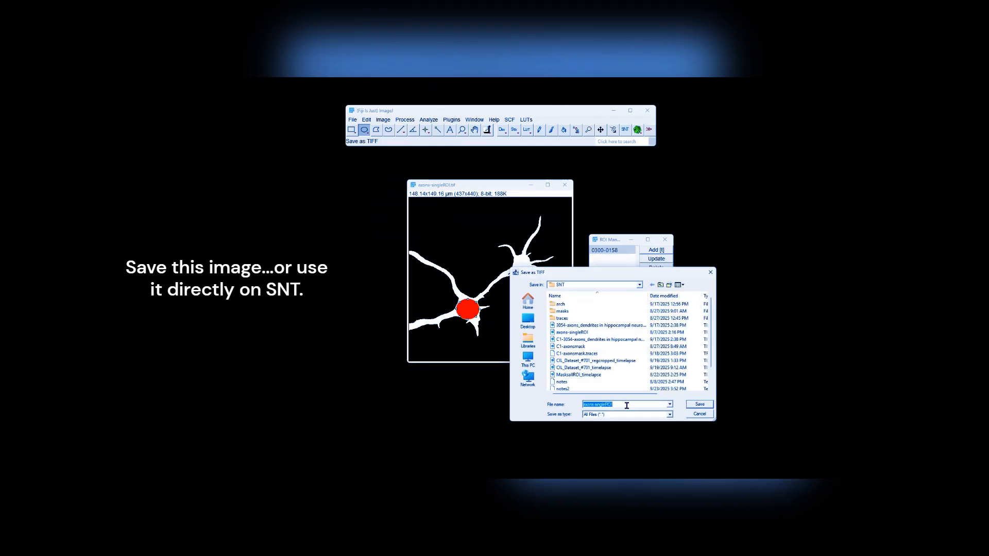
pyautogui.click(699, 405)
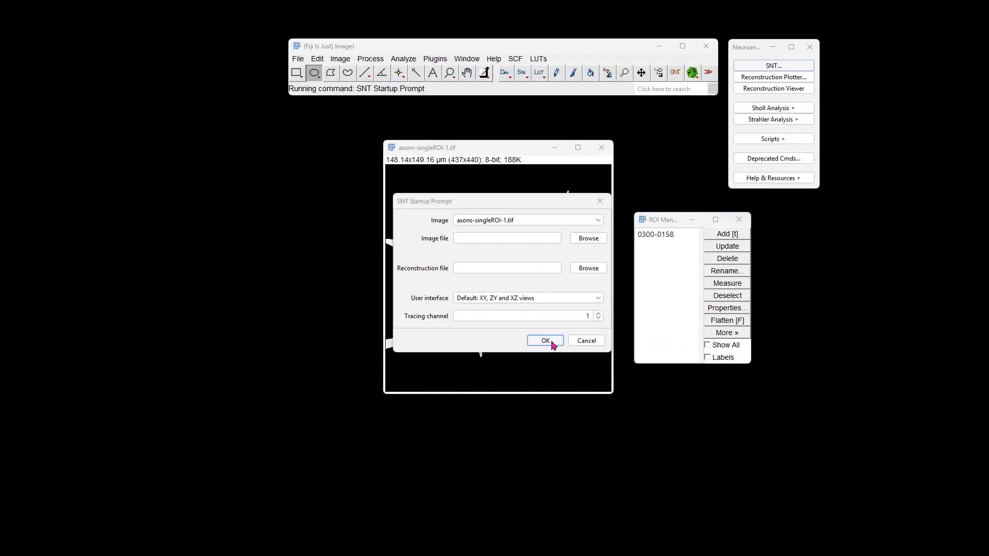
# Start SNT on axons-singleROI-1.tif with the default views and decline the fully automated reconstruction.
pyautogui.click(547, 340)
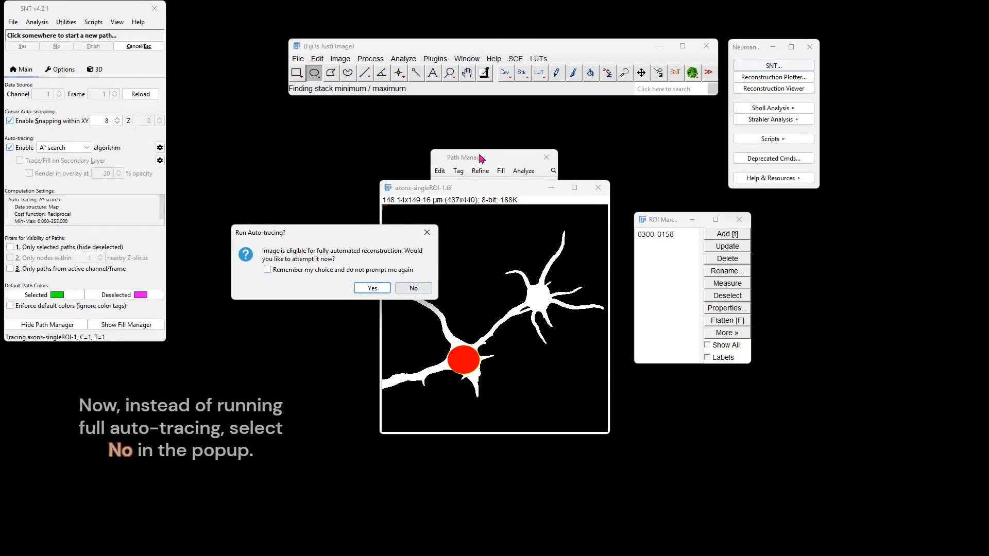
pyautogui.click(412, 288)
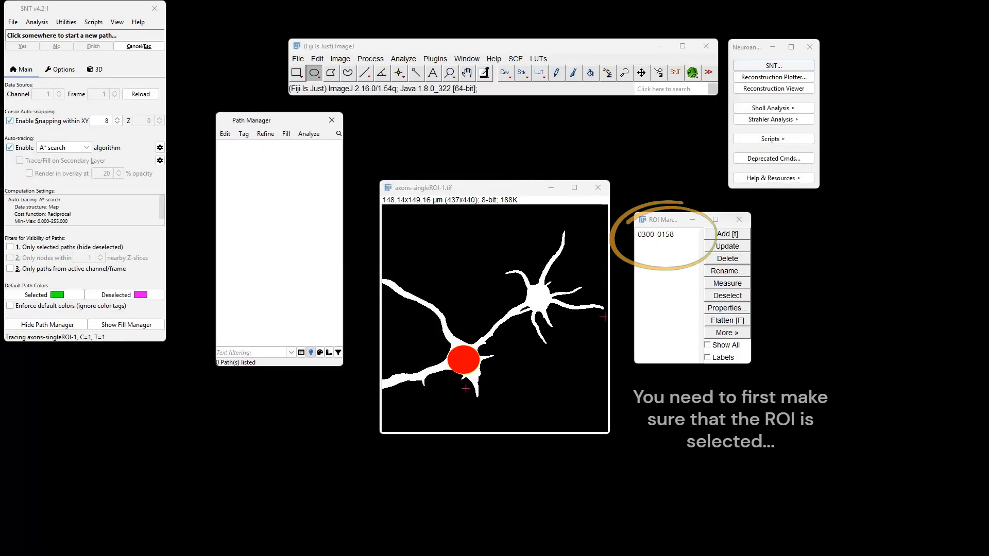
# Extract paths from the segmented image using the selected soma ROI as root, with distinct colors applied to the paths.
pyautogui.click(654, 235)
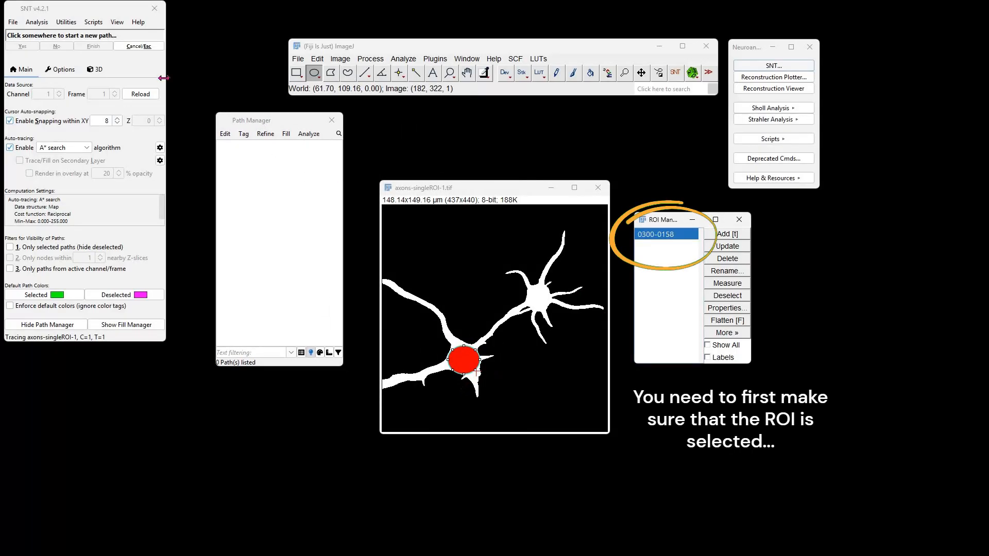
pyautogui.moveTo(105, 8); pyautogui.dragTo(107, 12)
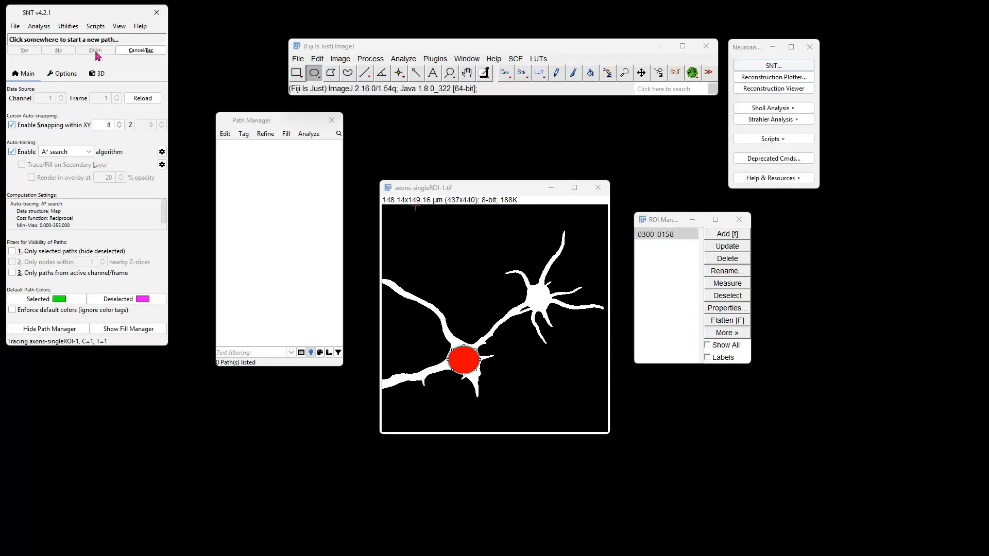
pyautogui.click(103, 53)
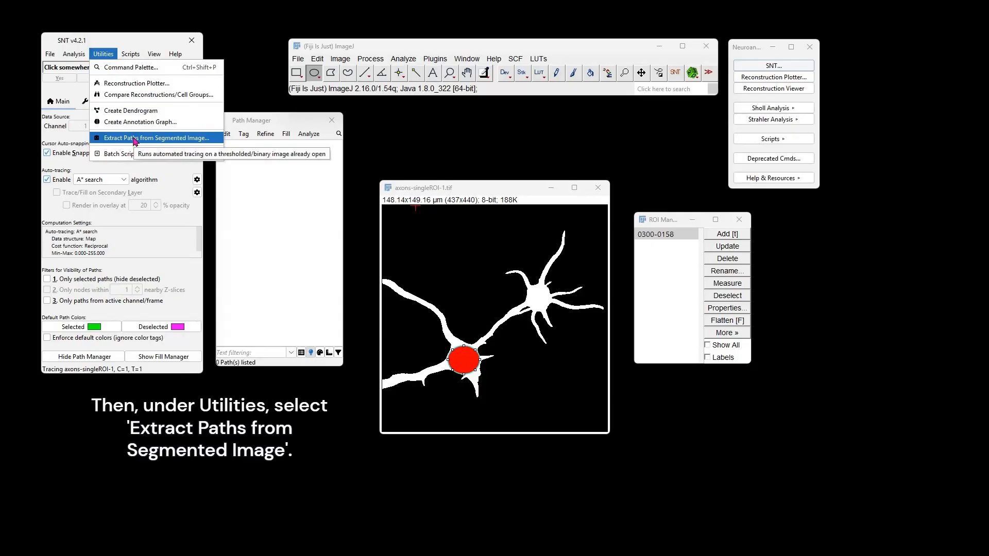
pyautogui.click(136, 138)
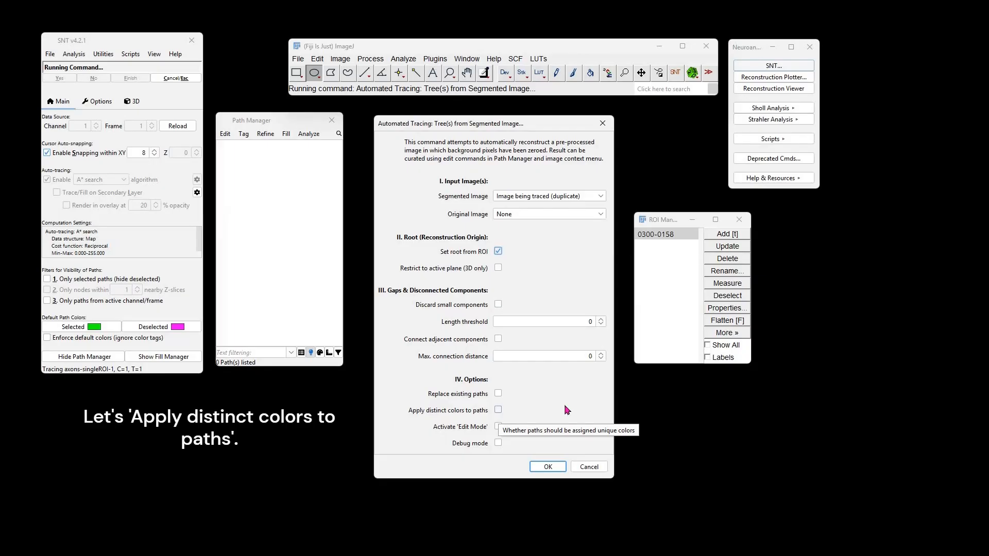
pyautogui.click(548, 467)
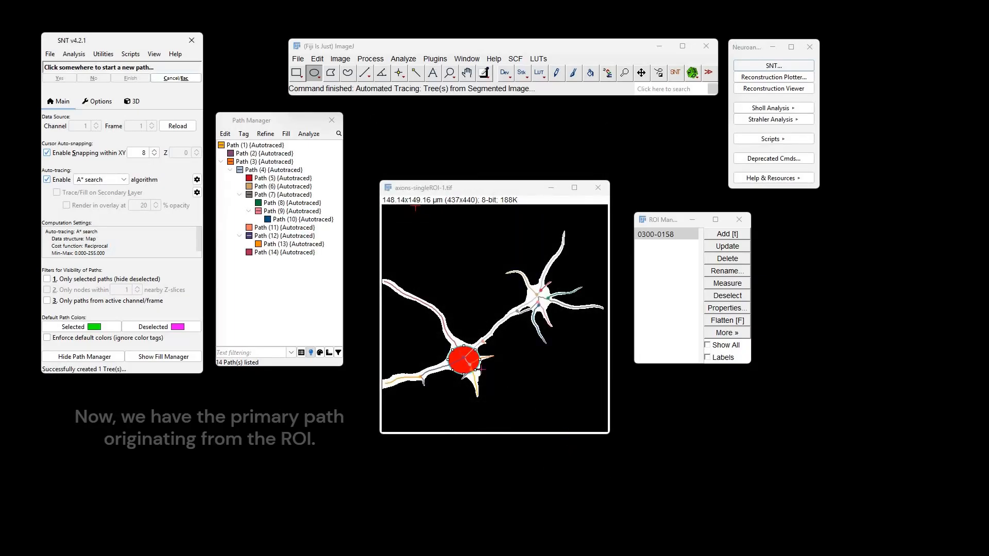
# Show only selected paths and go through the autotraced paths one by one to examine their course from the soma ROI.
pyautogui.click(47, 278)
pyautogui.click(263, 146)
pyautogui.press('Down')
pyautogui.press('Down')
pyautogui.press('Down')
pyautogui.press('Down')
pyautogui.press('Down')
pyautogui.press('Down')
pyautogui.press('Down')
pyautogui.press('Down')
pyautogui.press('Down')
pyautogui.press('Down')
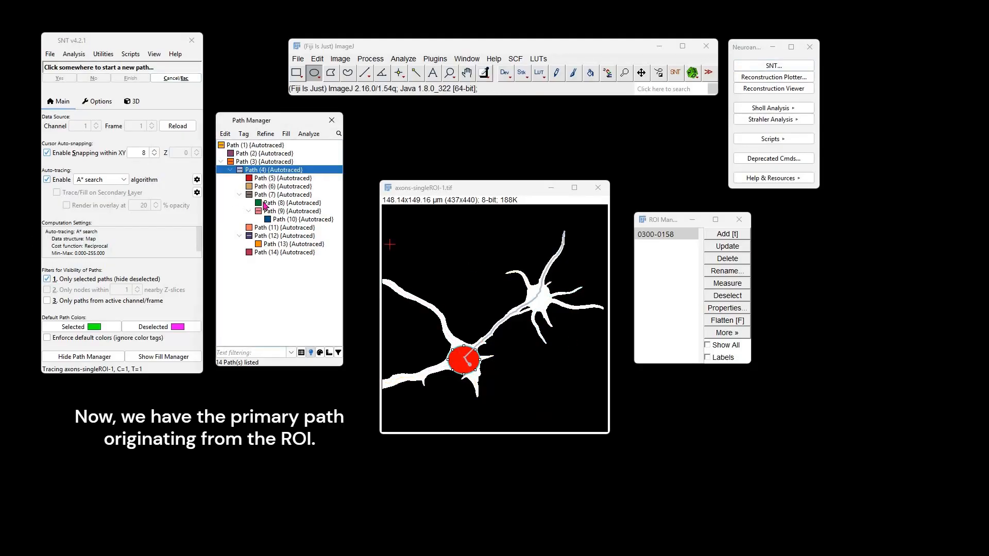
pyautogui.press('Down')
pyautogui.press('Down')
pyautogui.press('Down')
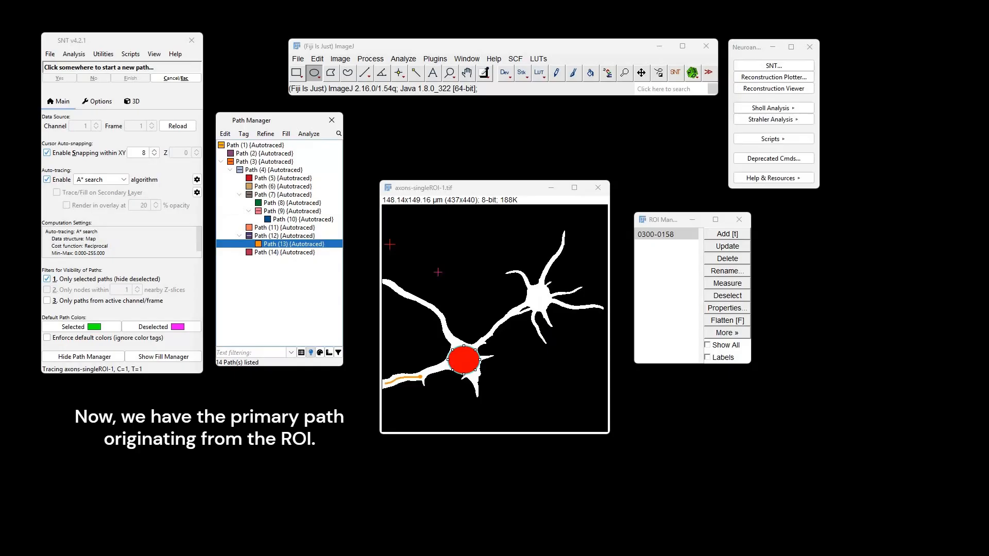
pyautogui.click(301, 318)
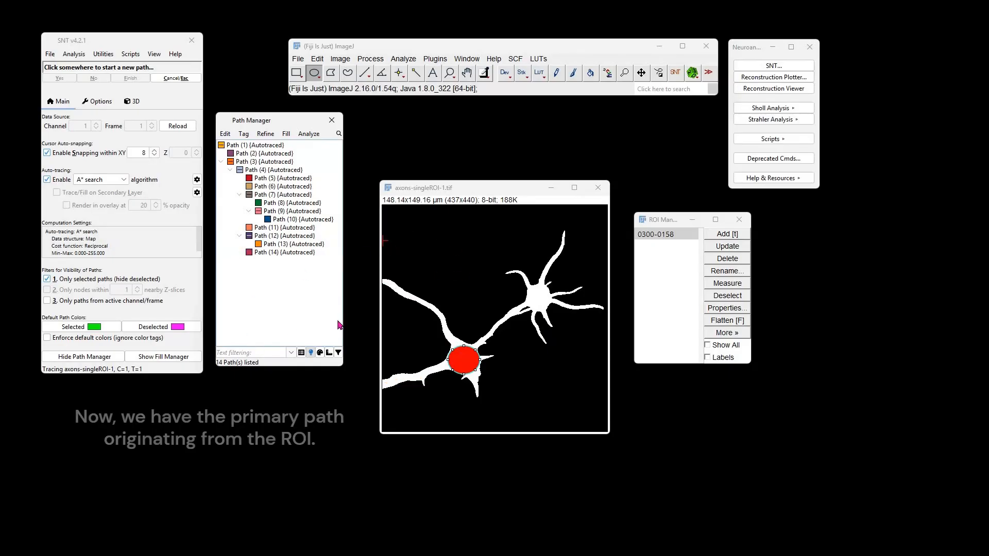
# Open the choices for saving the tracings of axons-singleROI-1 to a file.
pyautogui.click(50, 54)
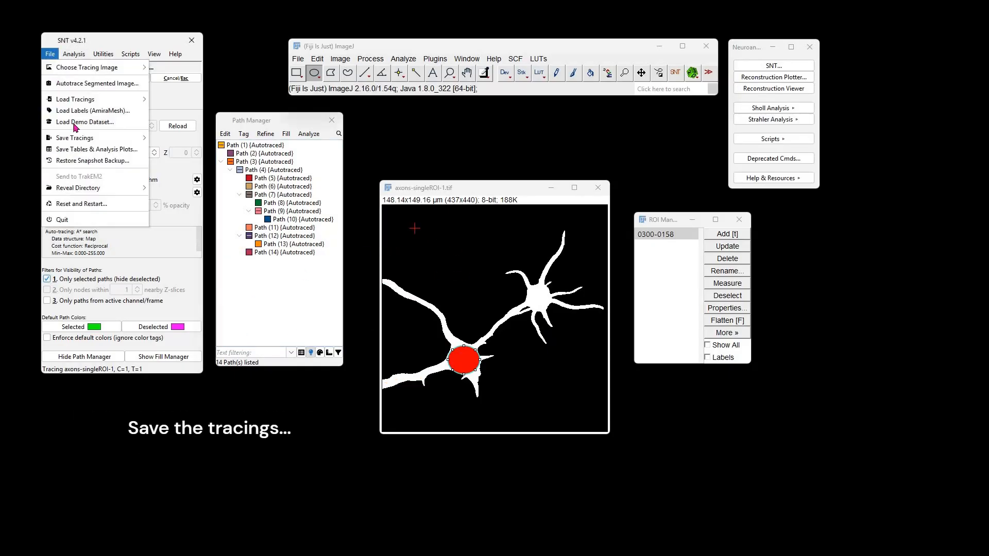
pyautogui.moveTo(102, 139)
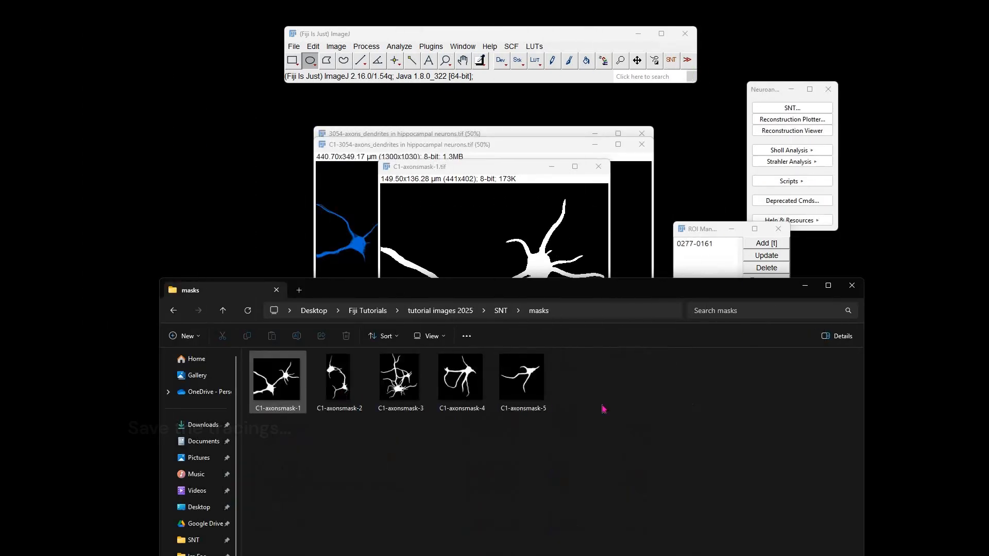
# Open C1-axonsmask-2 through C1-axonsmask-5 from the masks folder in Fiji and spread their windows apart to view the ROI overlays.
pyautogui.click(274, 390)
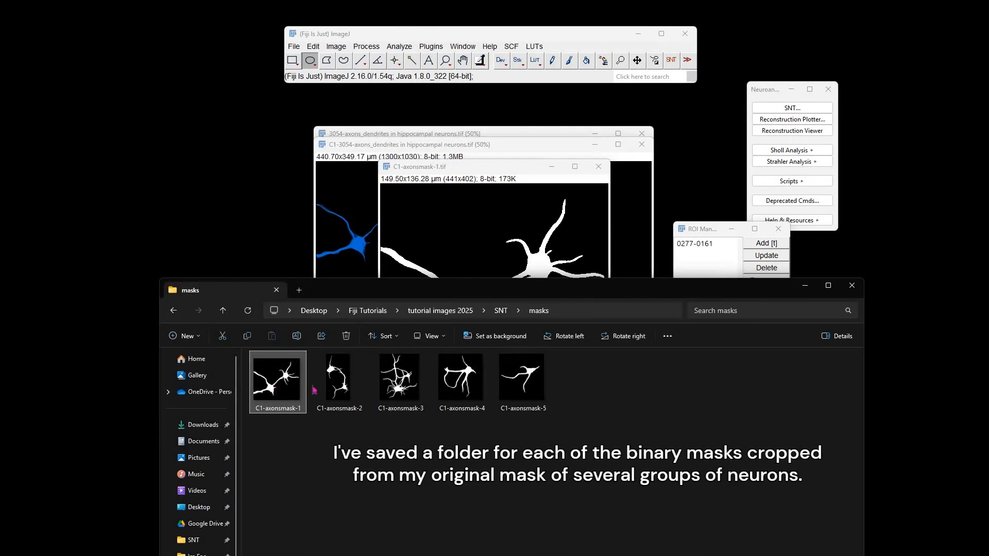
pyautogui.keyDown('shift'); pyautogui.click(506, 400); pyautogui.keyUp('shift')
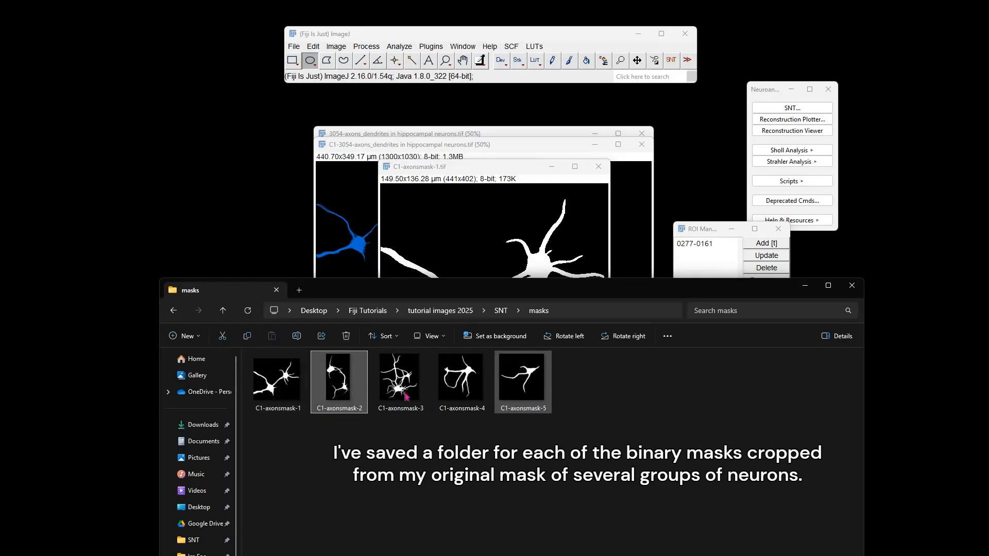
pyautogui.moveTo(404, 392); pyautogui.dragTo(427, 80)
pyautogui.moveTo(790, 269); pyautogui.dragTo(415, 82)
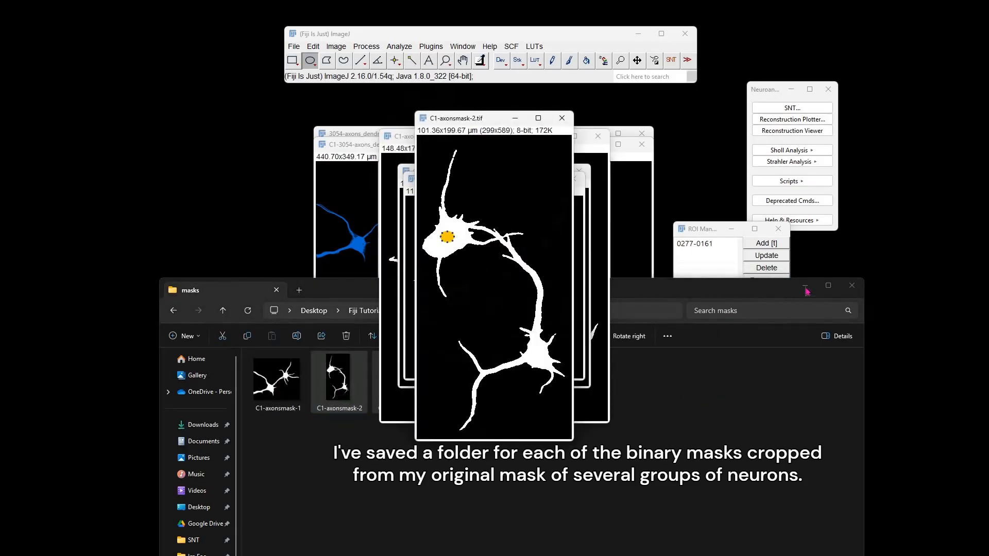
pyautogui.click(504, 311)
pyautogui.click(807, 286)
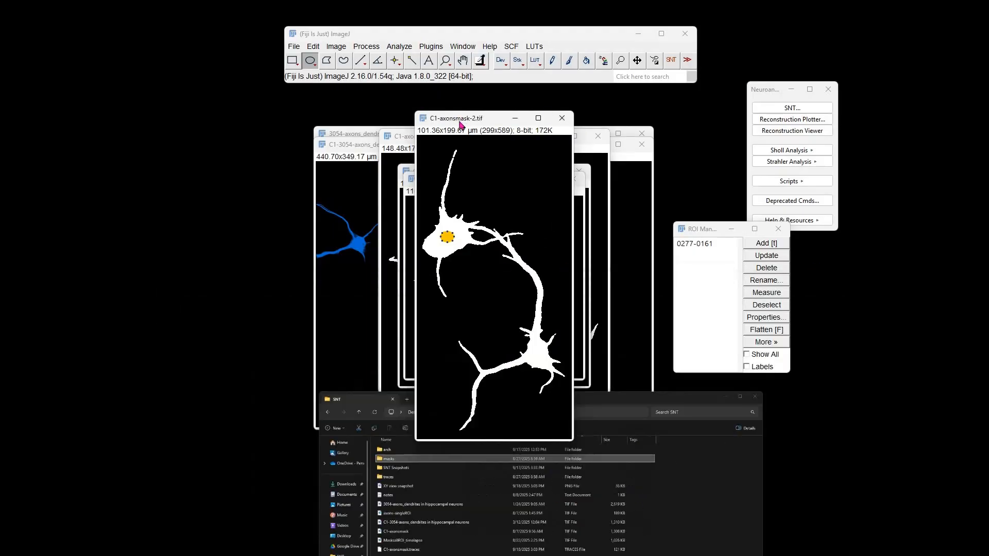
pyautogui.moveTo(466, 119); pyautogui.dragTo(636, 137)
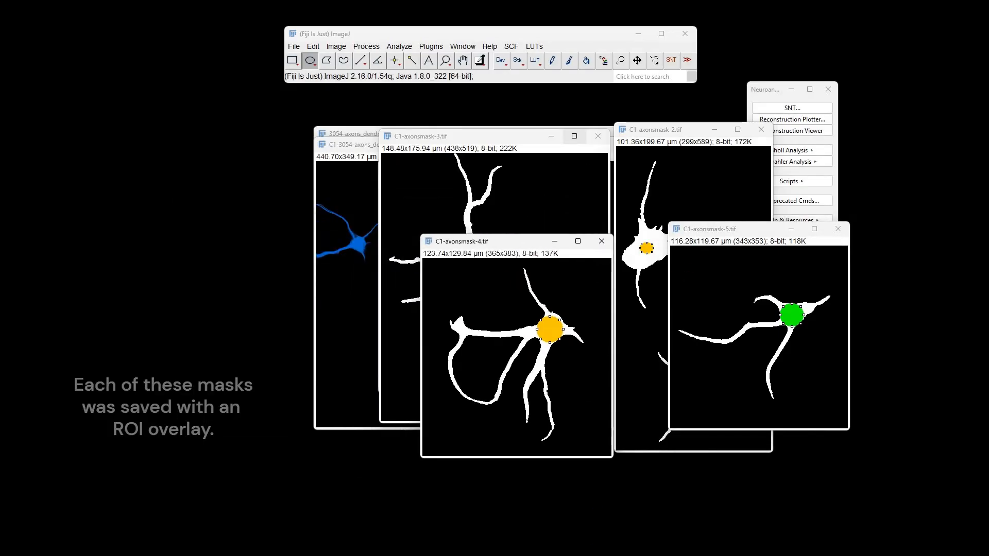
# Look through the saved reconstruction files in the traces subfolder of the SNT folder.
pyautogui.click(597, 539)
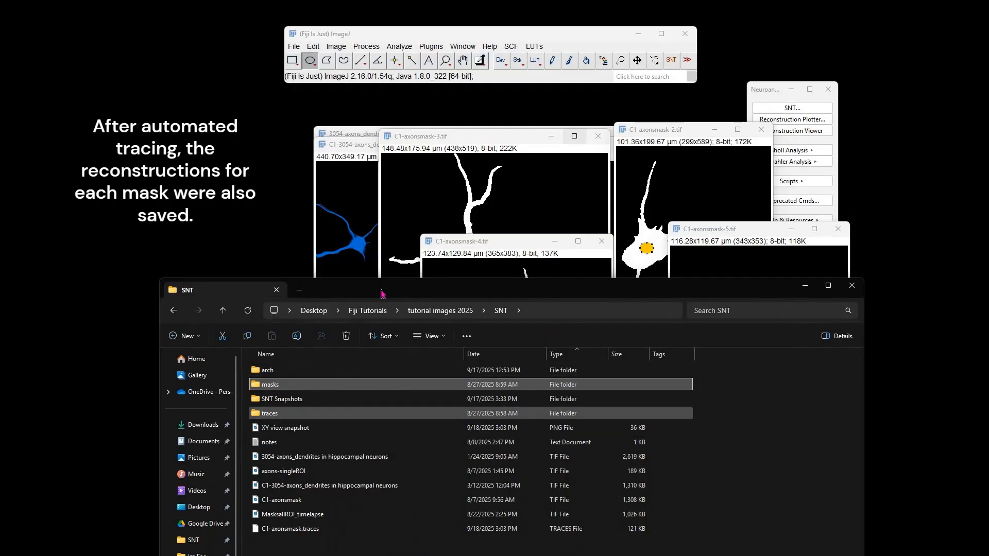
pyautogui.doubleClick(265, 414)
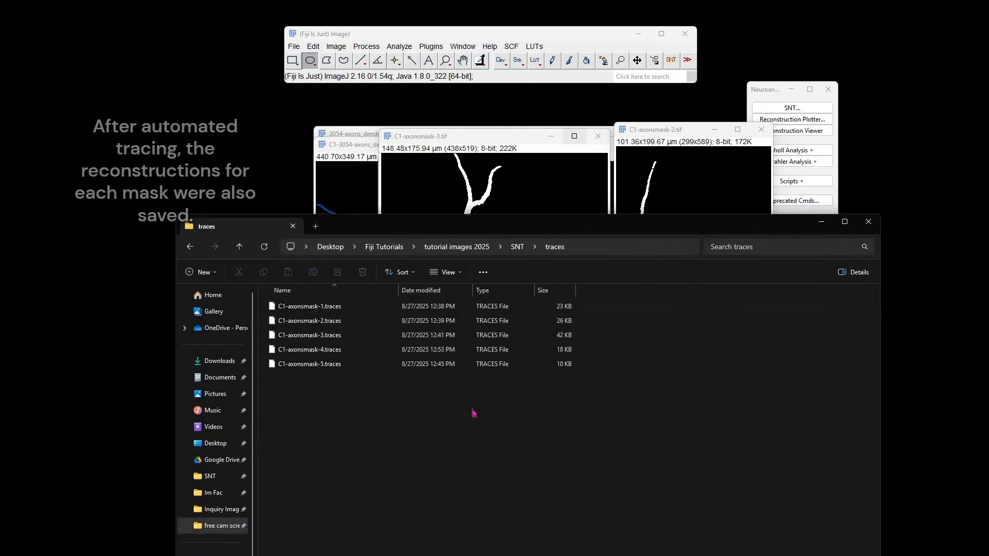
pyautogui.click(821, 221)
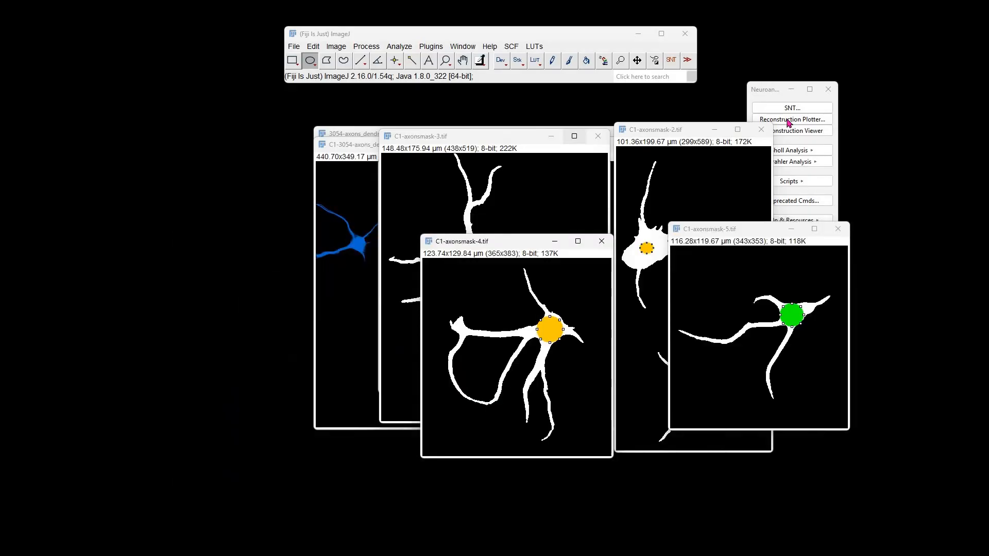
# Start SNT on the image file C1-axonsmask-2.tif from the masks folder with the default views and decline the fully automated reconstruction.
pyautogui.click(786, 108)
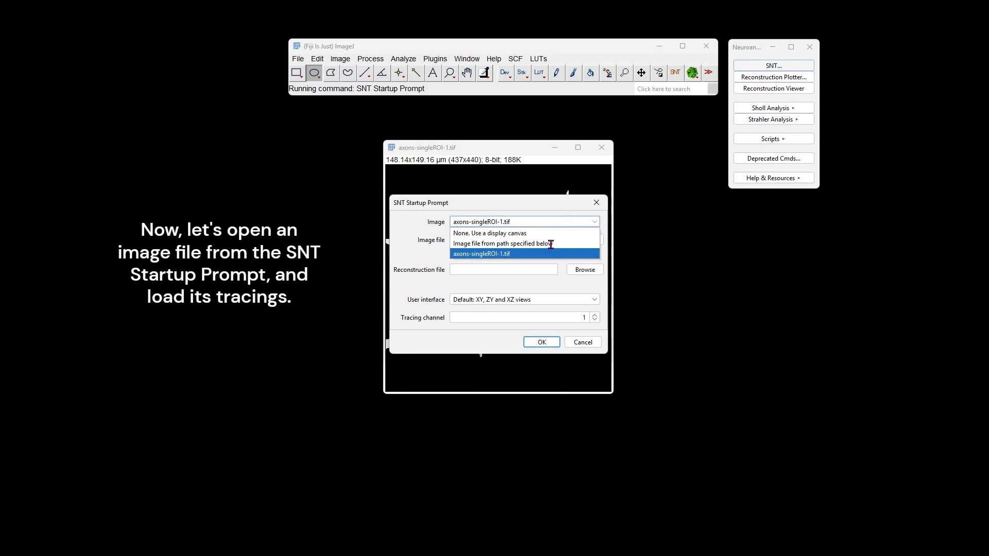
pyautogui.click(588, 248)
pyautogui.click(585, 240)
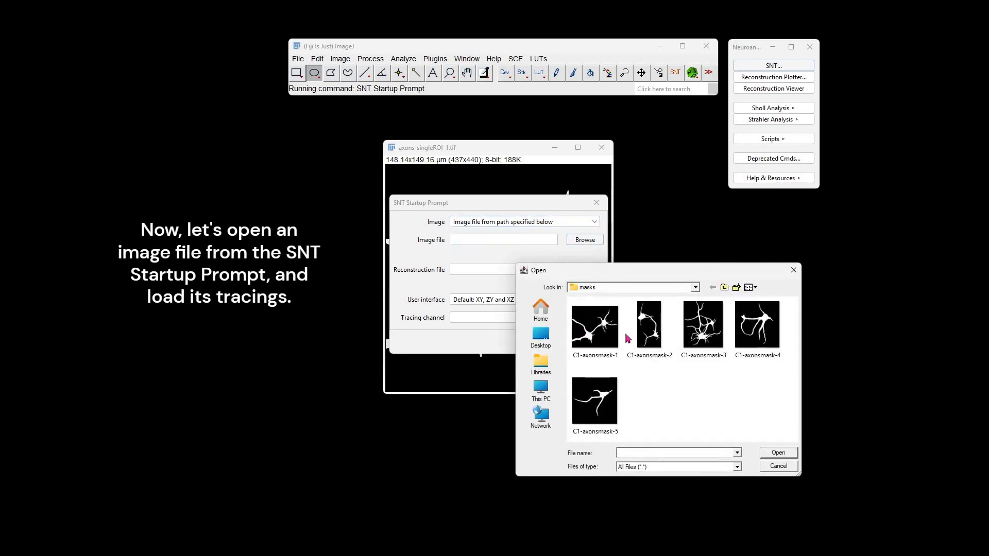
pyautogui.click(650, 337)
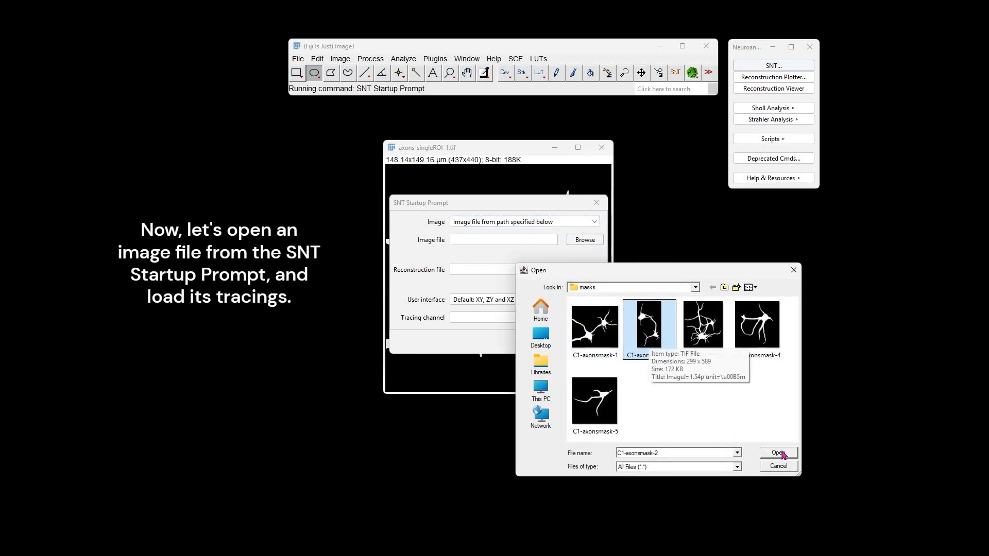
pyautogui.press('Return')
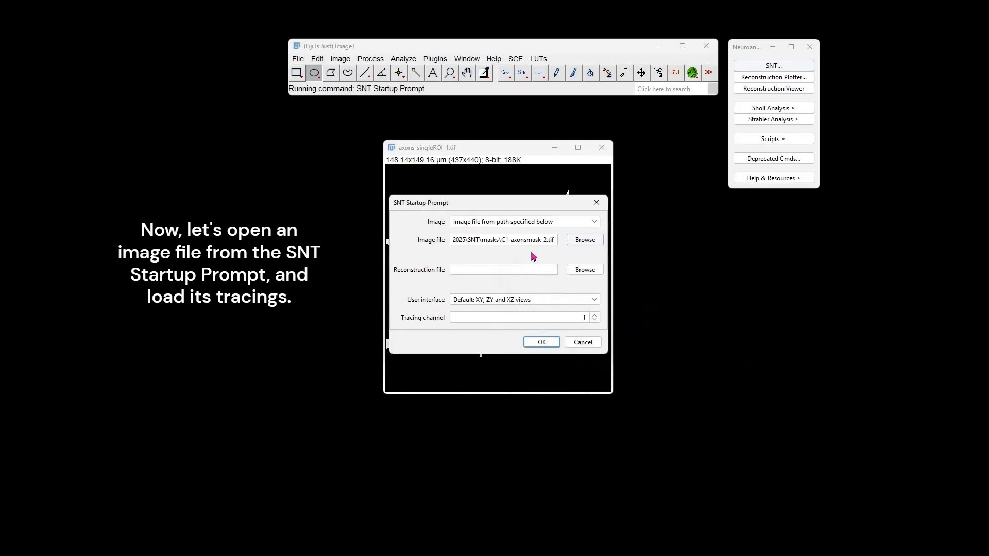
pyautogui.click(540, 343)
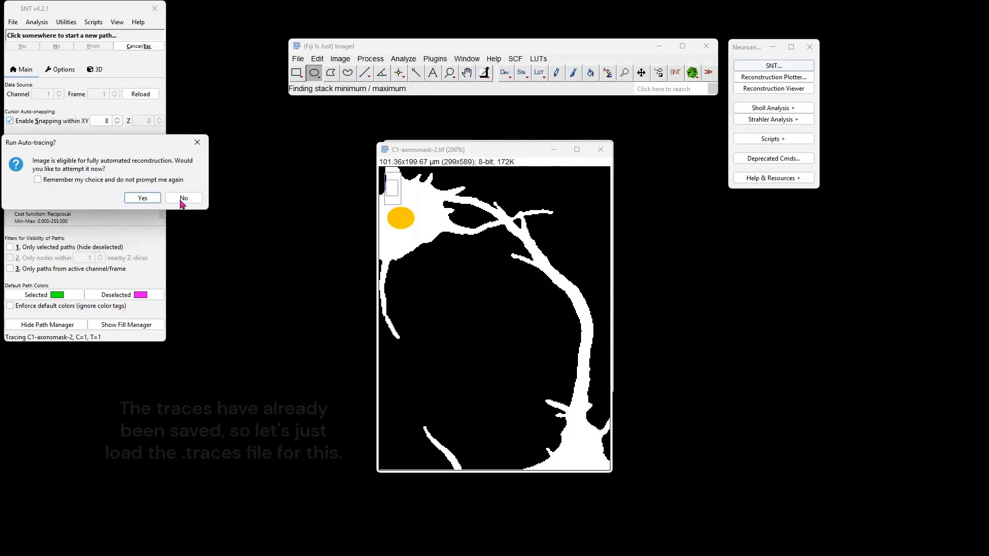
pyautogui.click(183, 198)
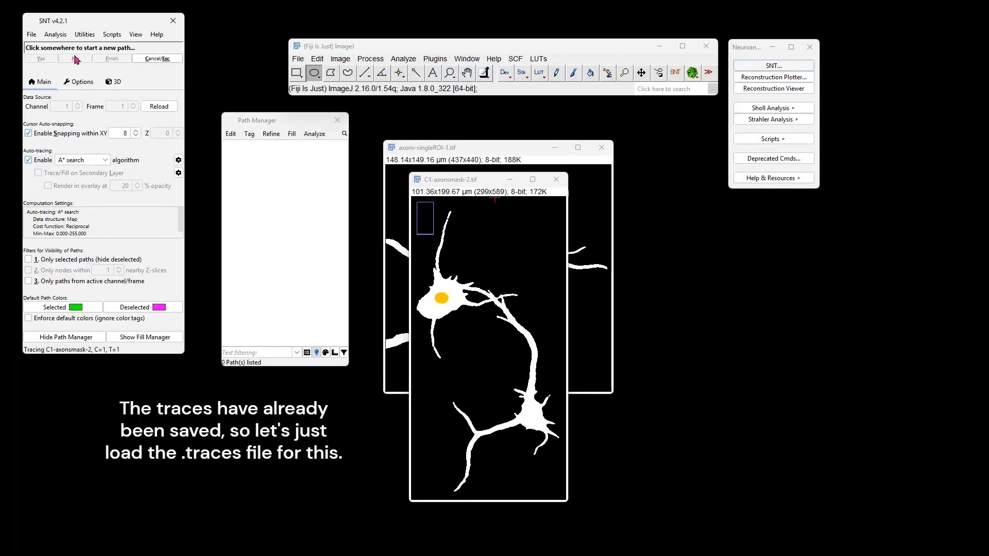
# Load the saved TRACES reconstruction of C1-axonsmask-2 from the traces folder.
pyautogui.click(55, 53)
pyautogui.moveTo(80, 98)
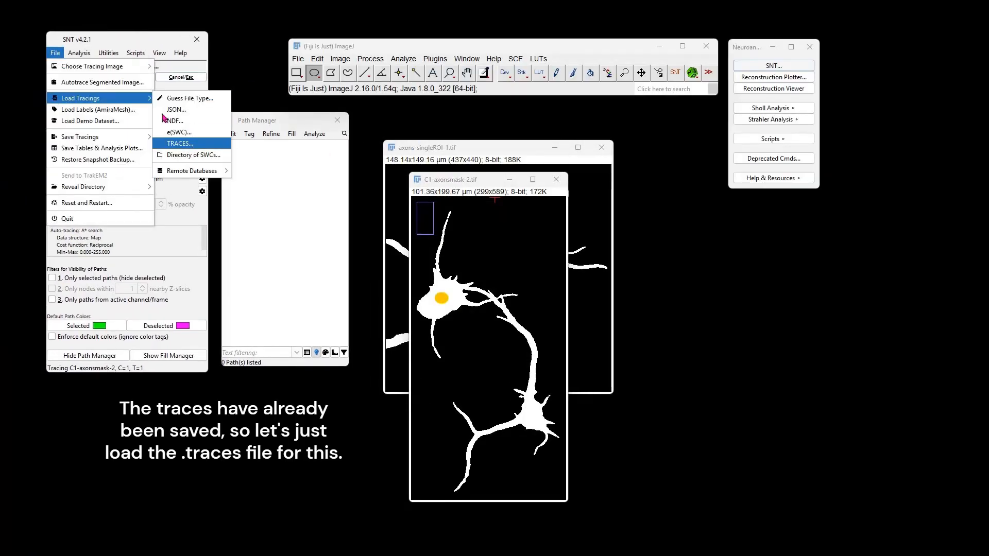
pyautogui.click(180, 144)
pyautogui.moveTo(160, 111); pyautogui.dragTo(425, 196)
pyautogui.click(492, 217)
pyautogui.scroll(1, 481, 248)
pyautogui.click(402, 250)
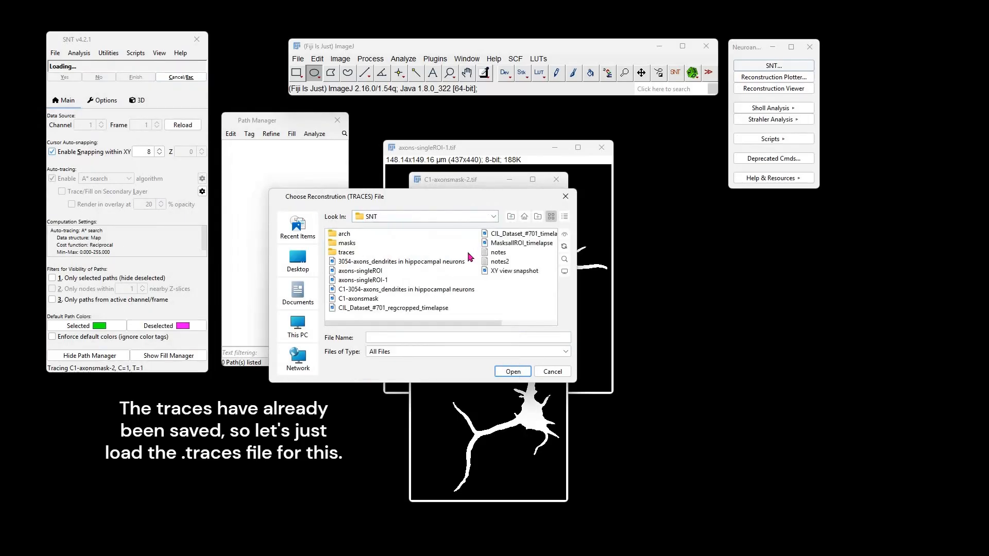
pyautogui.doubleClick(347, 252)
pyautogui.click(372, 242)
pyautogui.click(513, 371)
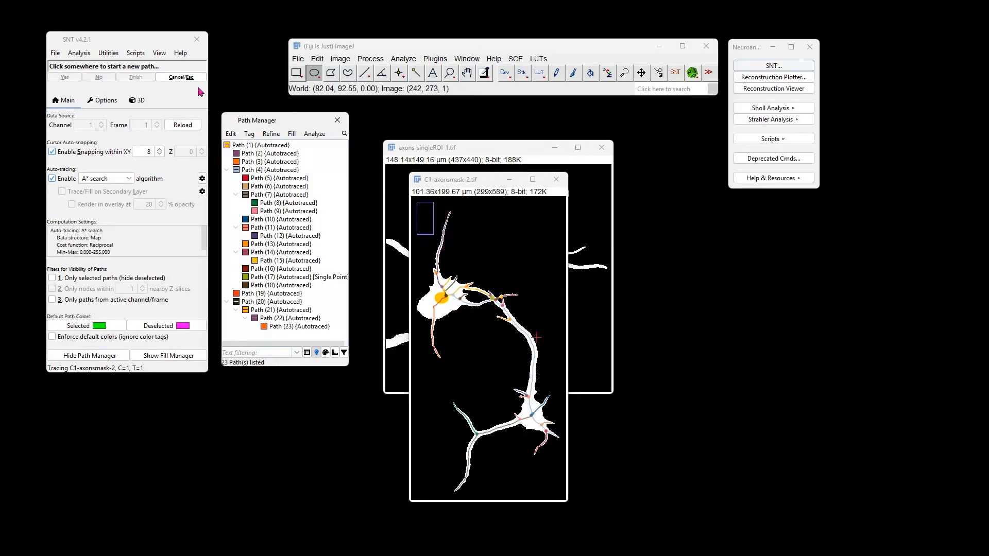
# Reset and restart SNT to leave the C1-axonsmask-2 session.
pyautogui.click(55, 53)
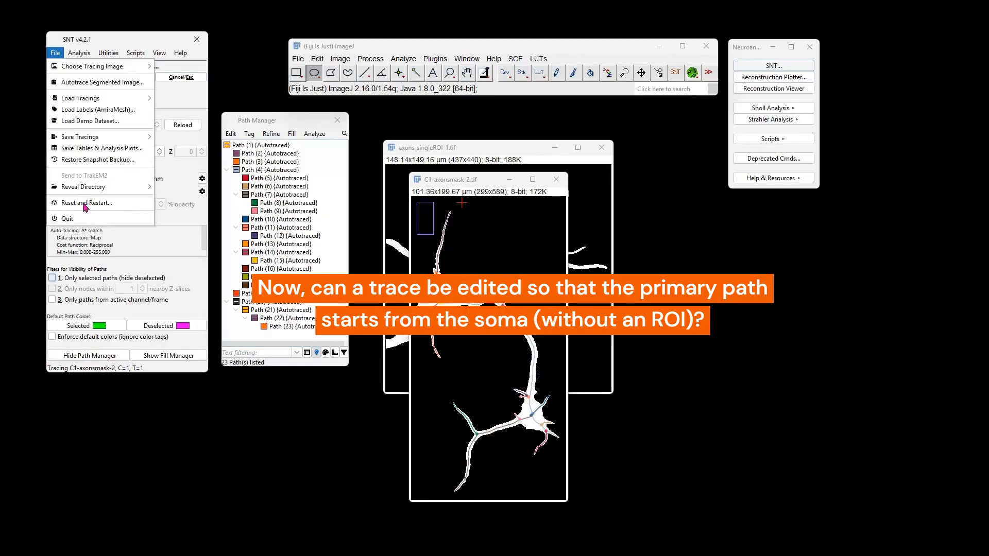
pyautogui.click(85, 203)
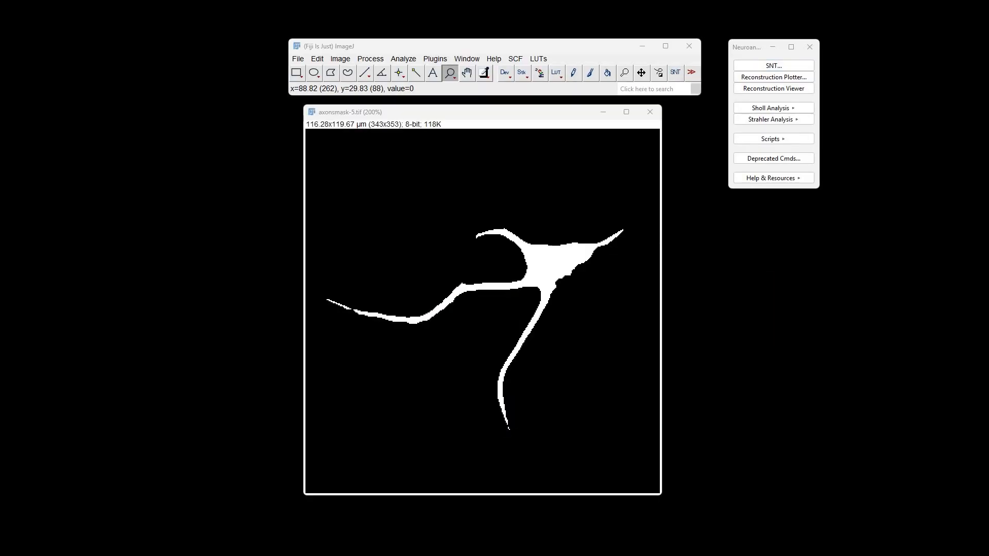
# Examine the thin ends of the two long branches in axonsmask-5.tif up close for gaps in the structure.
pyautogui.click(406, 308)
pyautogui.click(431, 303)
pyautogui.click(438, 304)
pyautogui.click(464, 311)
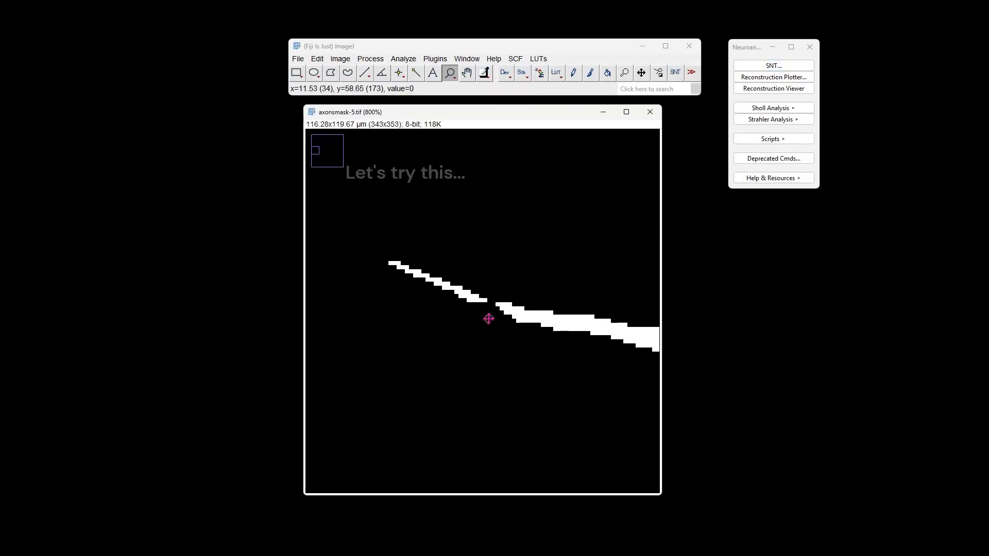
pyautogui.click(488, 317)
pyautogui.click(491, 308)
pyautogui.click(497, 297)
pyautogui.click(502, 276)
pyautogui.scroll(-7, 512, 336)
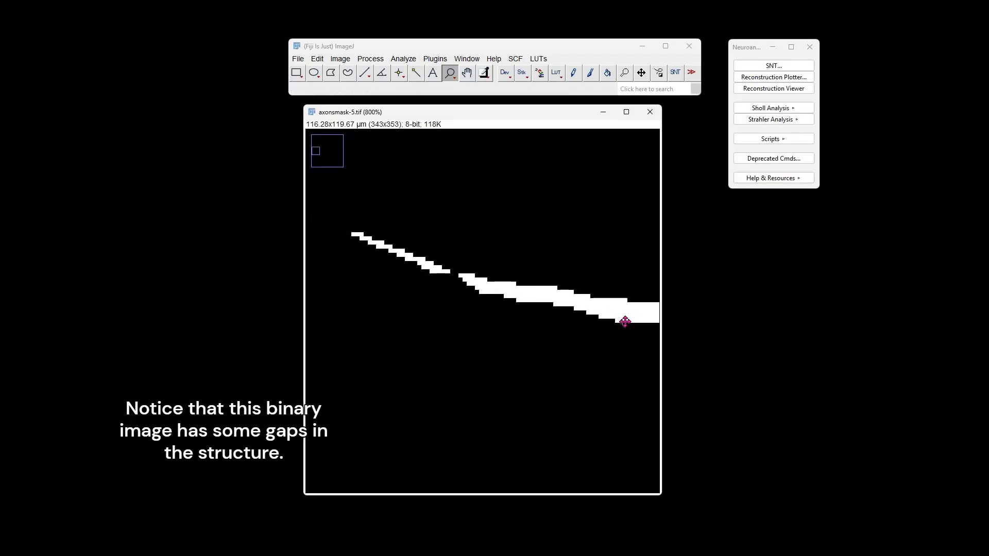
pyautogui.scroll(3, 528, 451)
pyautogui.scroll(4, 473, 310)
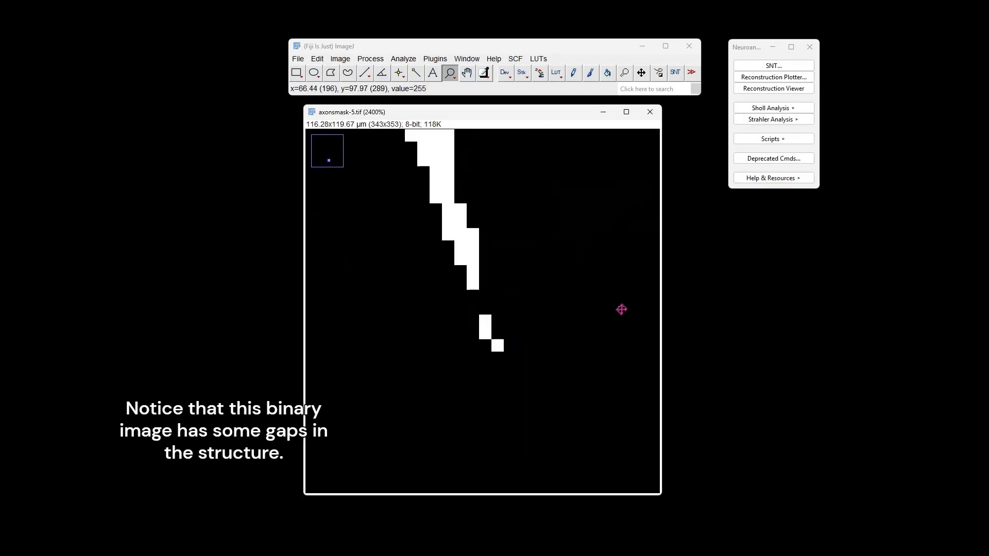
pyautogui.scroll(-6, 488, 309)
pyautogui.scroll(-2, 587, 285)
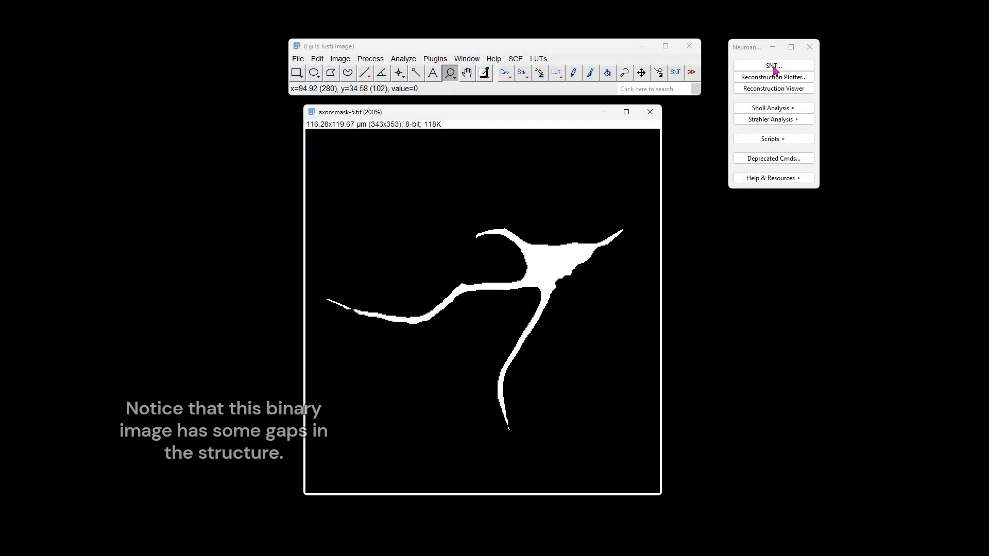
# Start SNT on axonsmask-5.tif and run the automated reconstruction, connecting adjacent components within a maximum distance of 2 and applying distinct path colors.
pyautogui.click(774, 67)
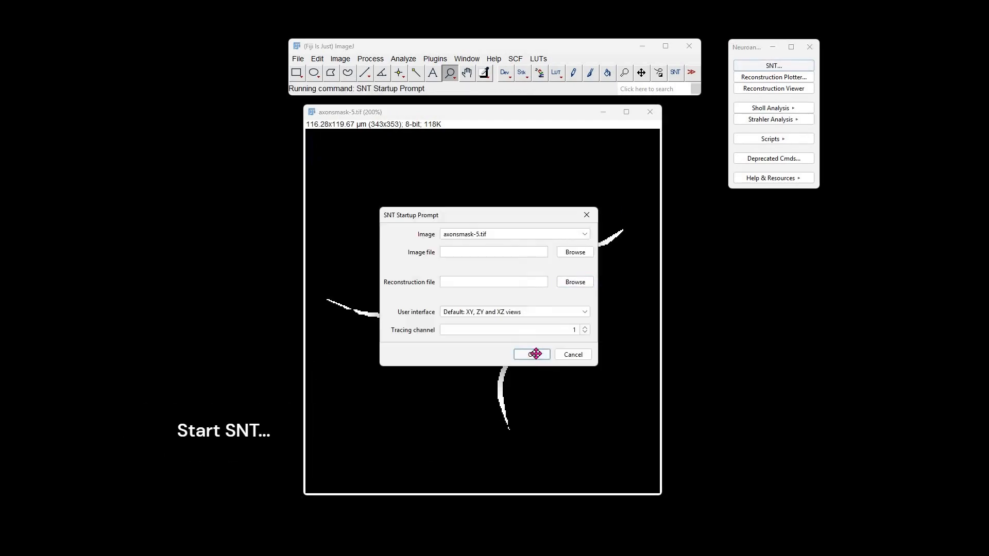
pyautogui.click(533, 355)
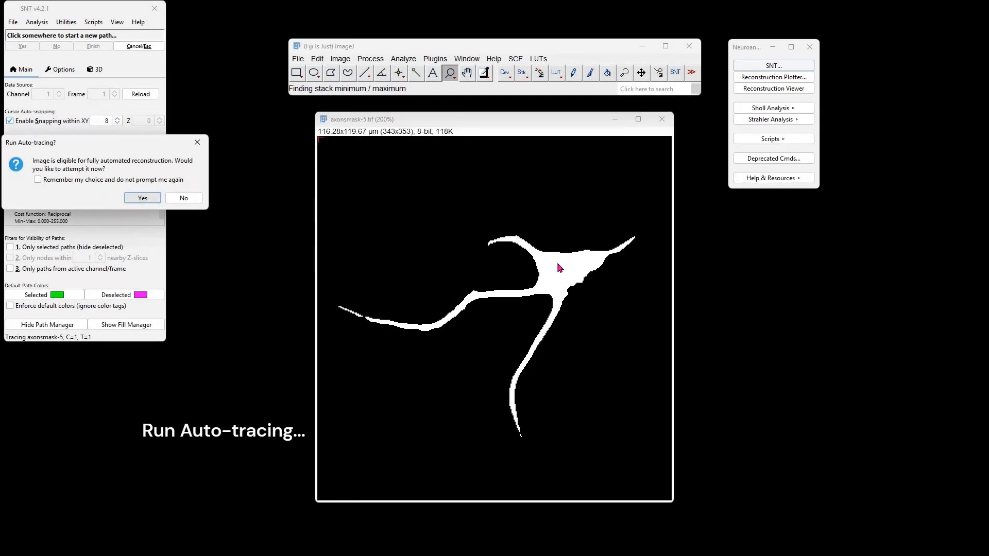
pyautogui.press('Return')
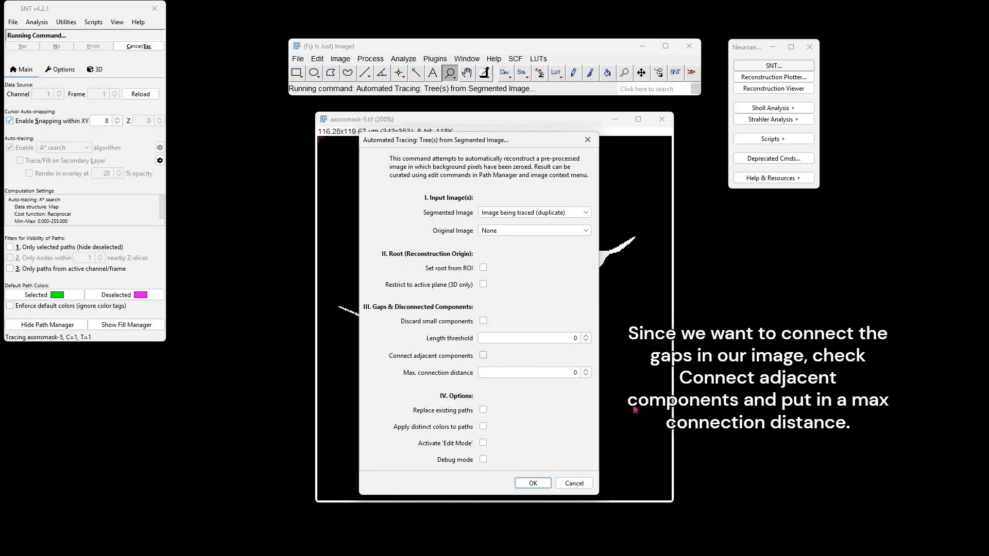
pyautogui.click(586, 370)
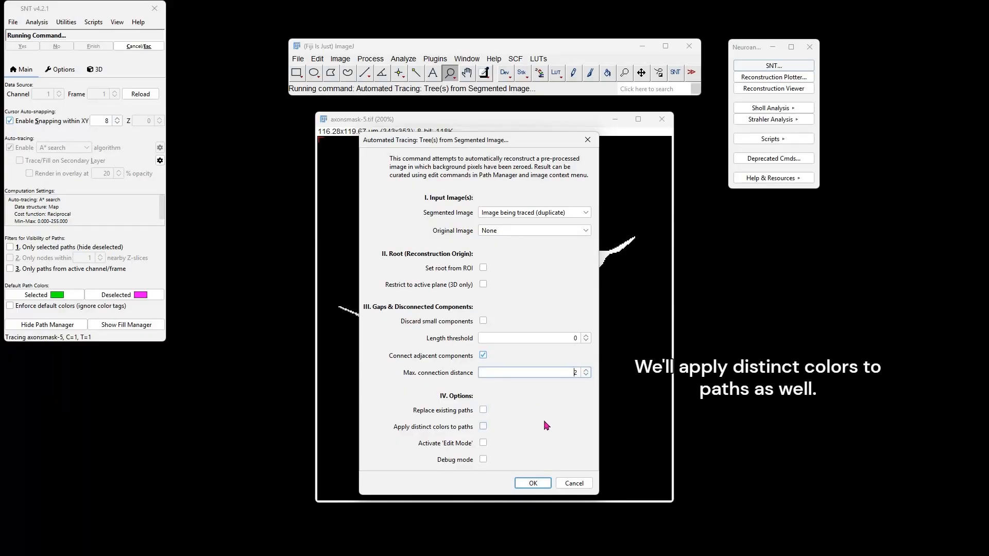
pyautogui.click(533, 483)
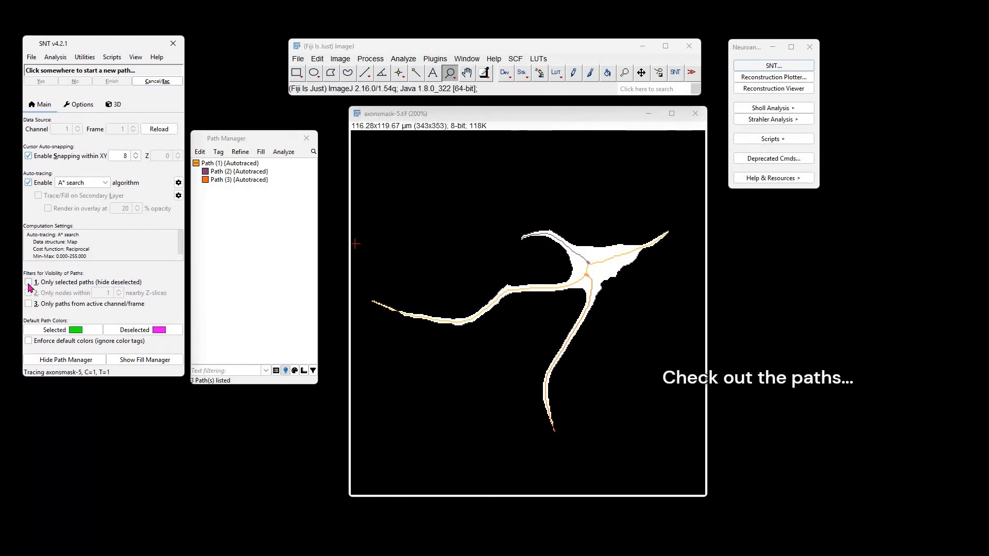
# Isolate each of the three autotraced paths of axonsmask-5 to examine its course, and show all paths again.
pyautogui.press('1')
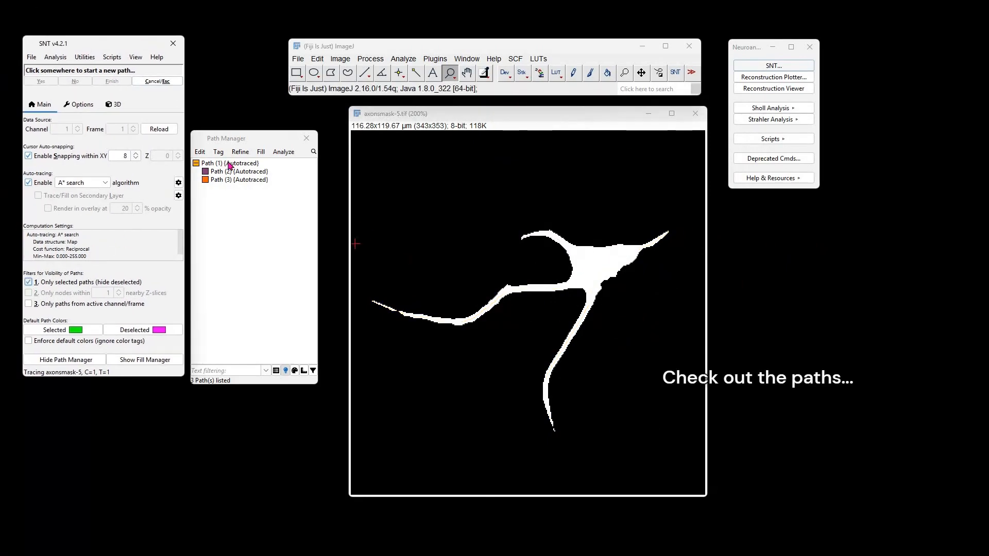
pyautogui.click(230, 163)
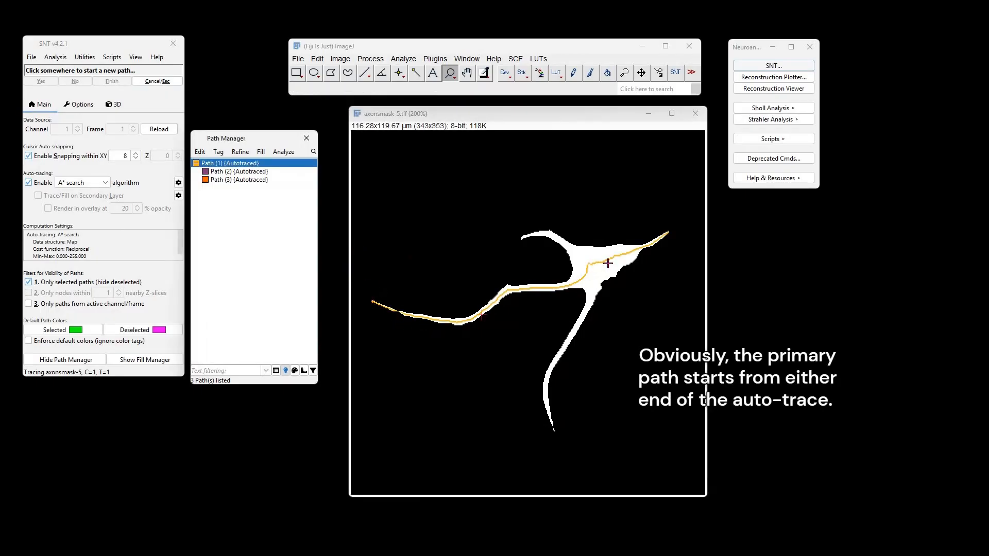
pyautogui.click(220, 173)
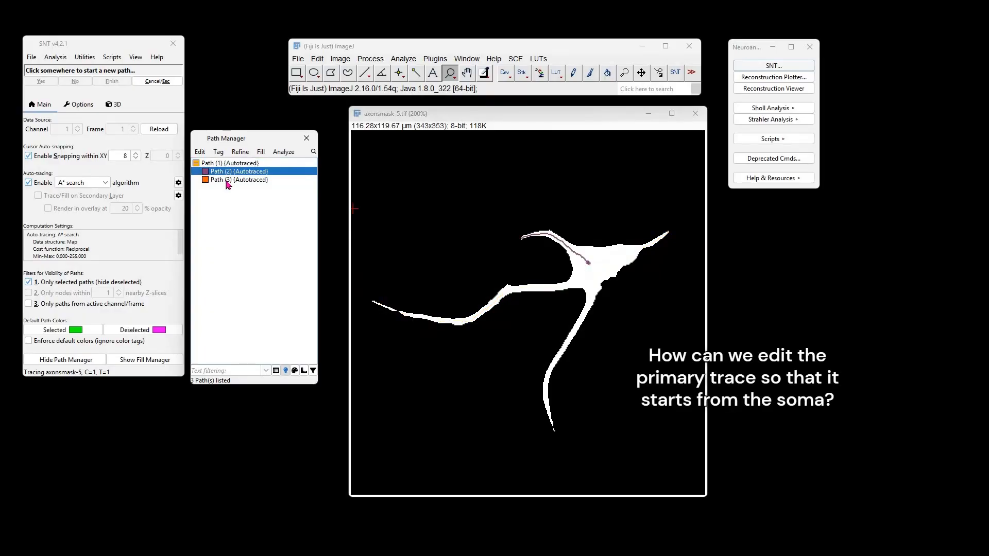
pyautogui.click(228, 181)
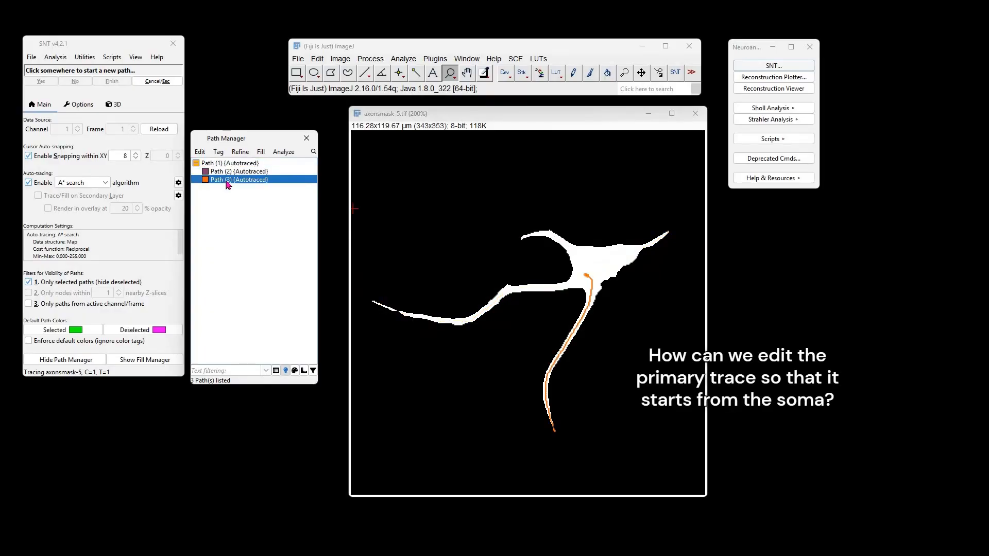
pyautogui.click(28, 282)
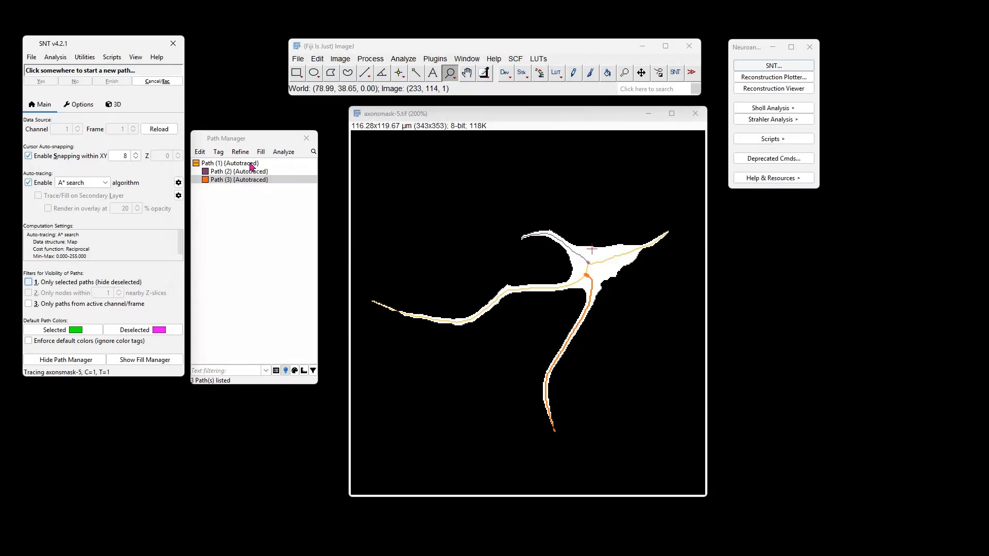
# Put Path (1) into edit mode and set its node inside the soma, where Path (2) branches off, as the tree root.
pyautogui.click(230, 163)
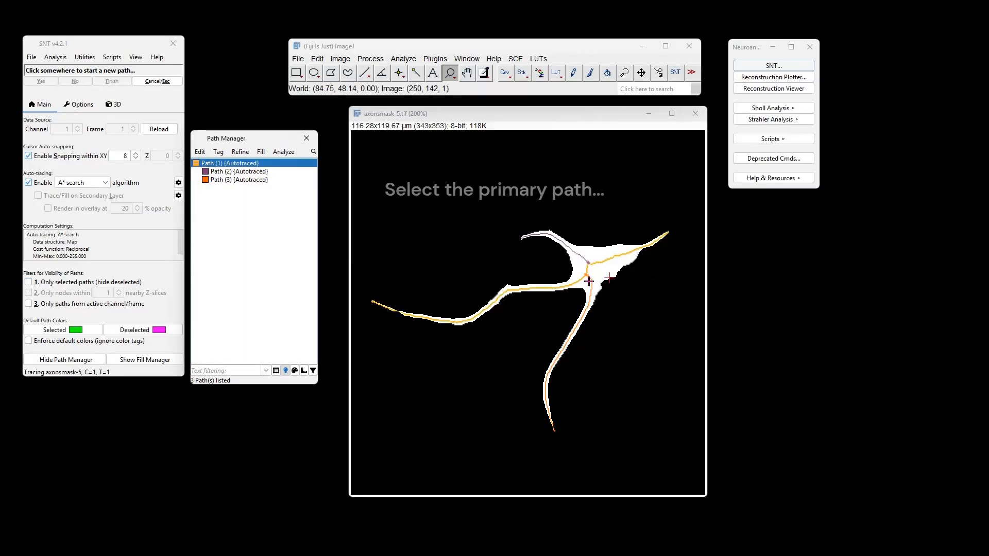
pyautogui.click(605, 278)
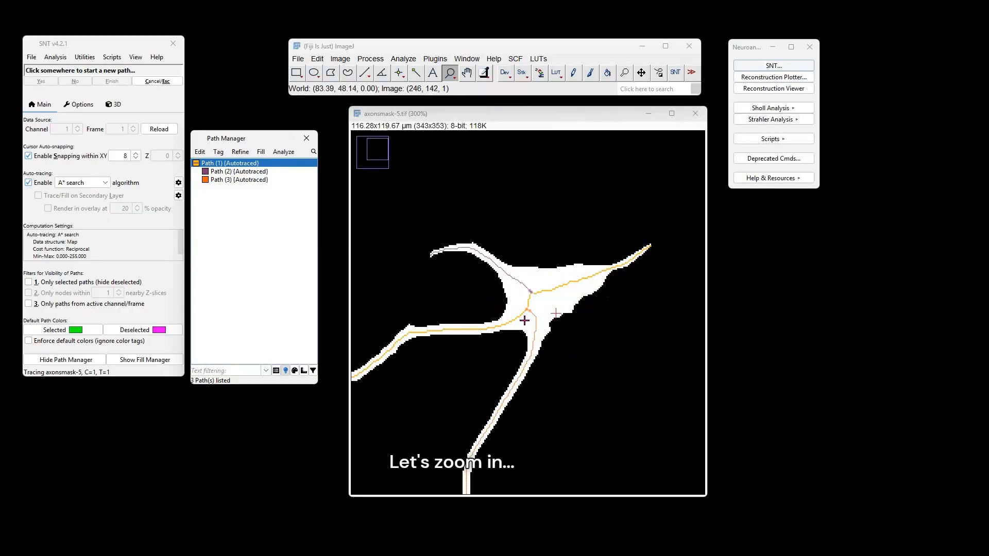
pyautogui.click(552, 273)
pyautogui.click(553, 272)
pyautogui.click(555, 272)
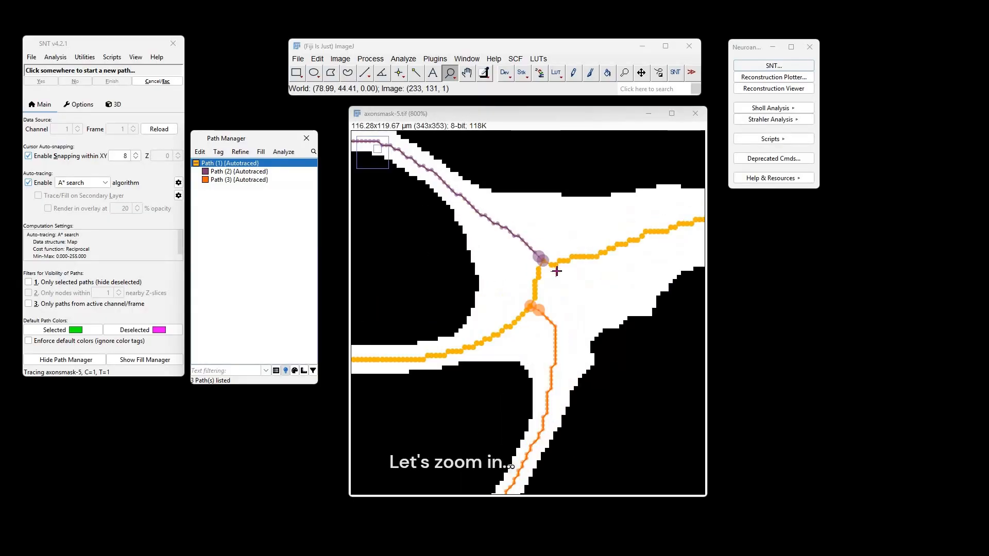
pyautogui.click(557, 271)
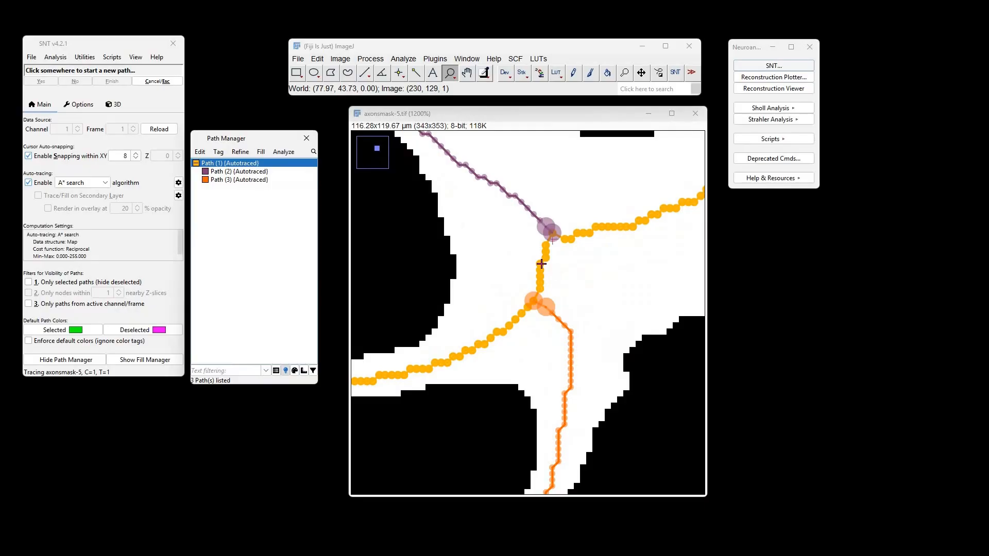
pyautogui.rightClick(541, 263)
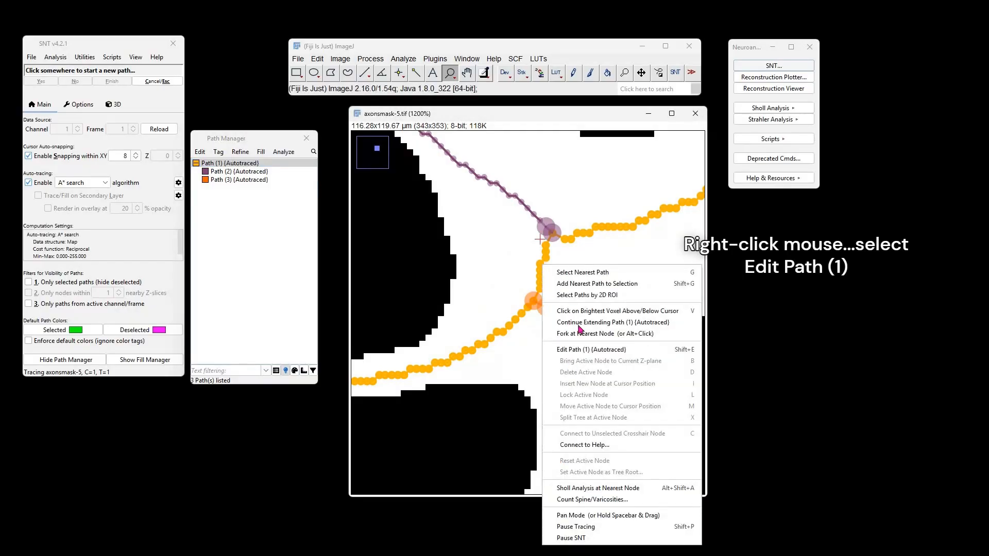
pyautogui.click(581, 354)
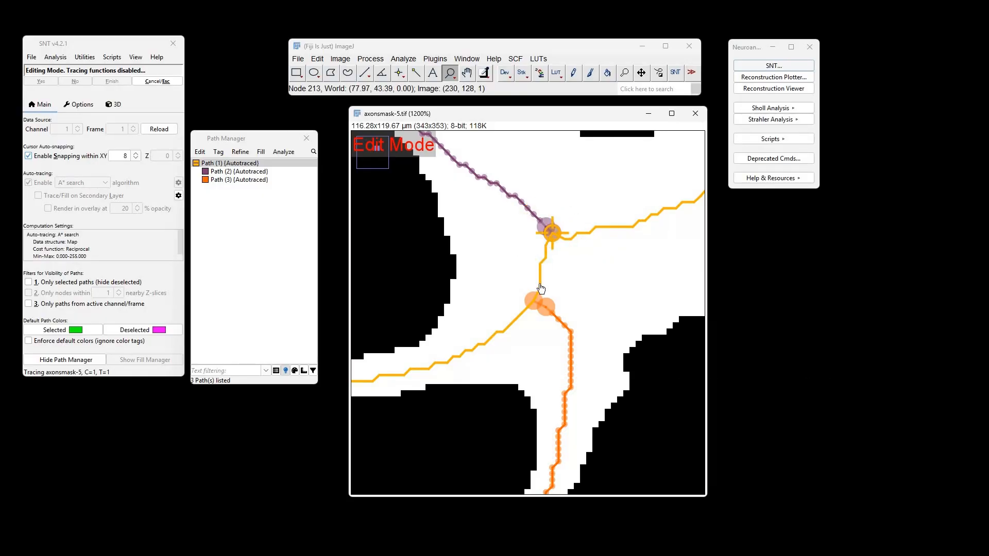
pyautogui.rightClick(555, 237)
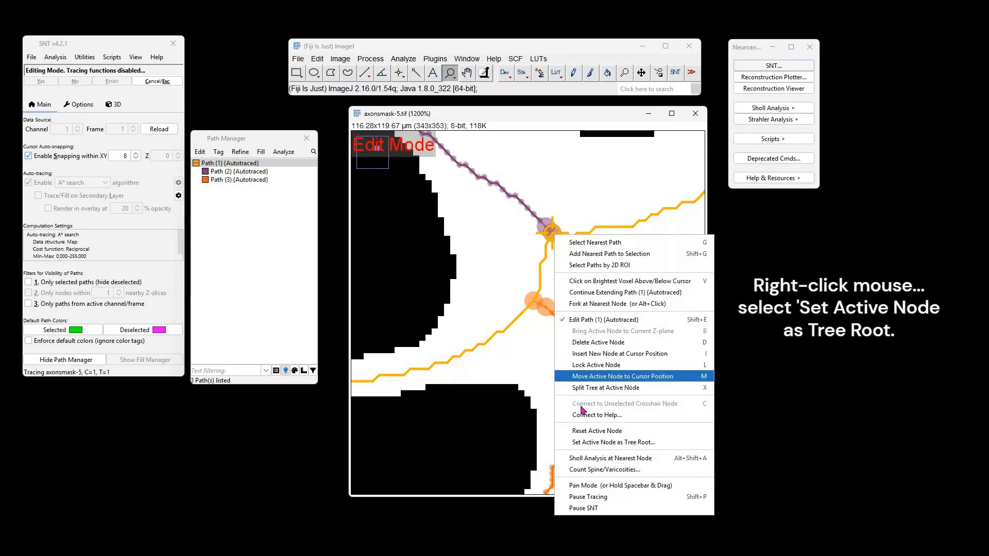
pyautogui.click(588, 443)
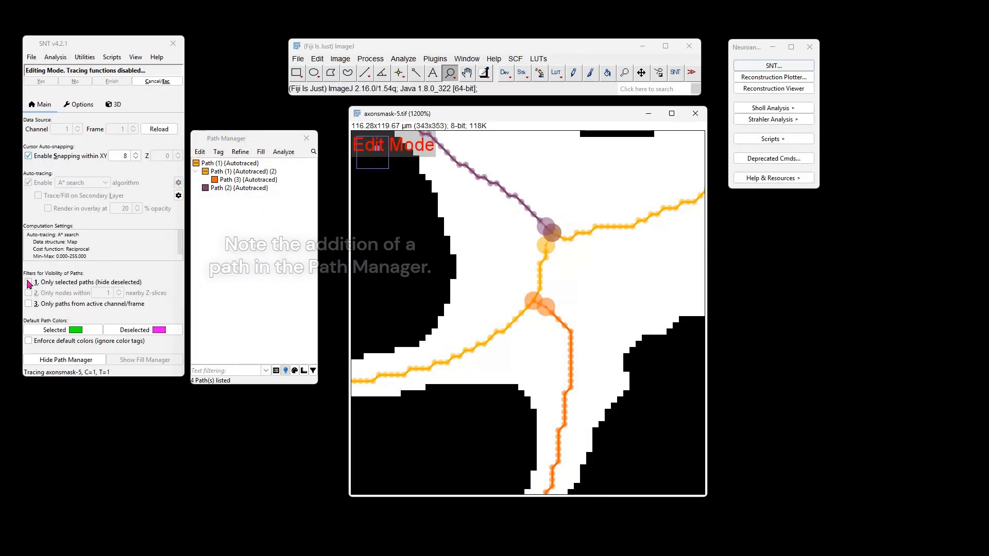
# Isolate each path of the re-rooted tree to examine where it starts, and show all paths again.
pyautogui.press('1')
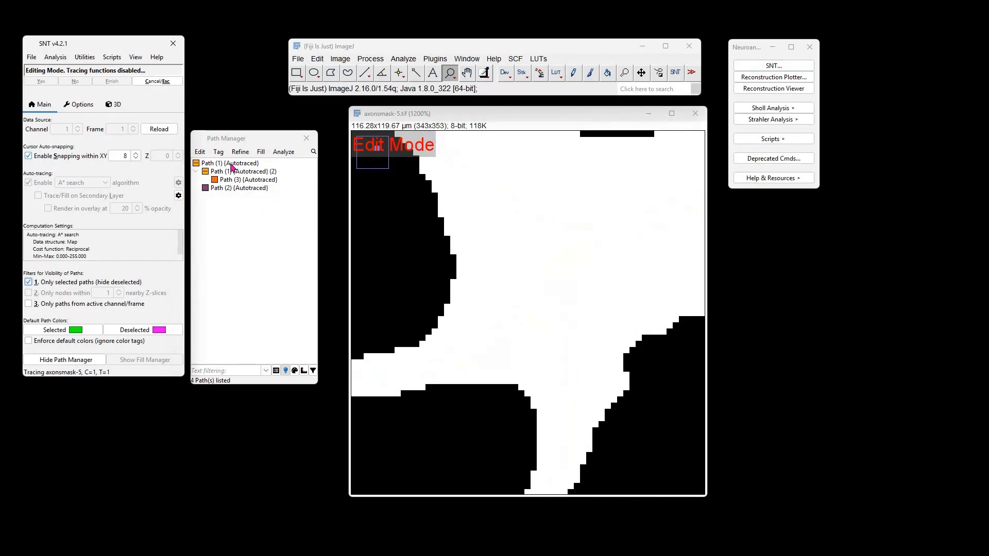
pyautogui.click(231, 164)
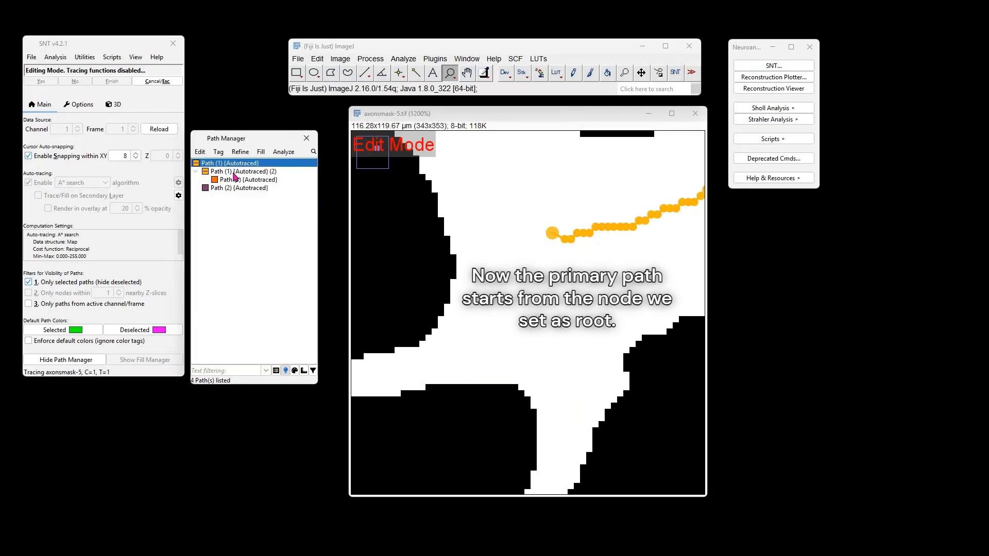
pyautogui.click(235, 171)
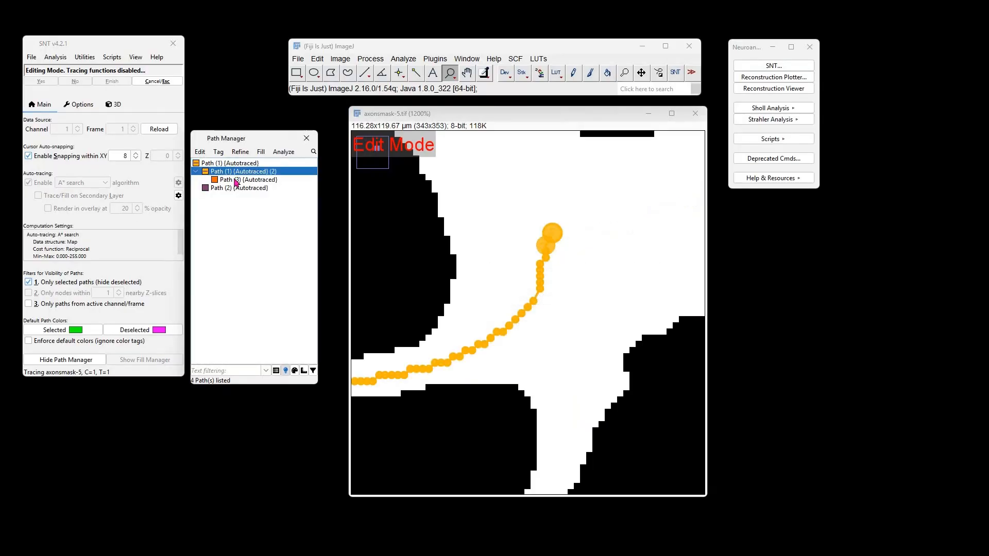
pyautogui.click(238, 180)
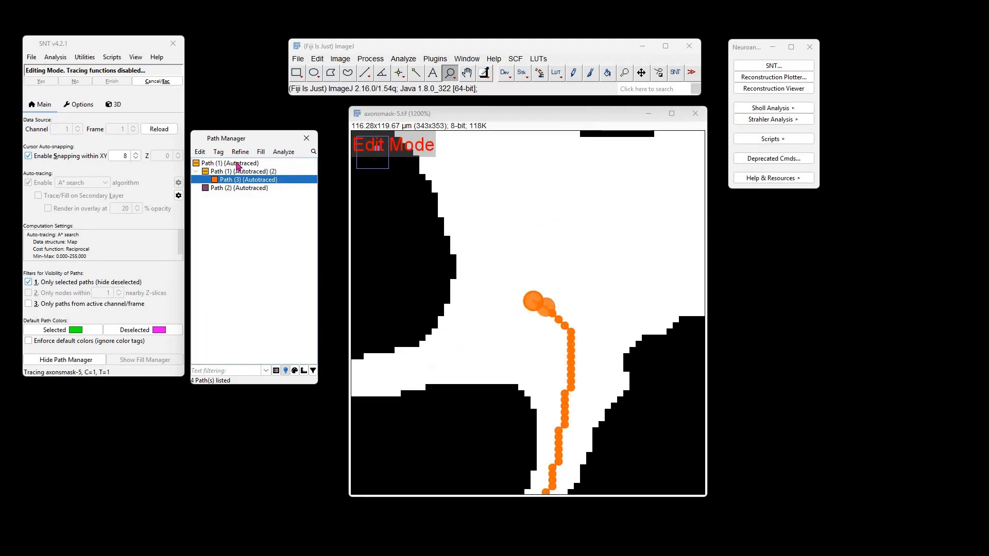
pyautogui.press('Down')
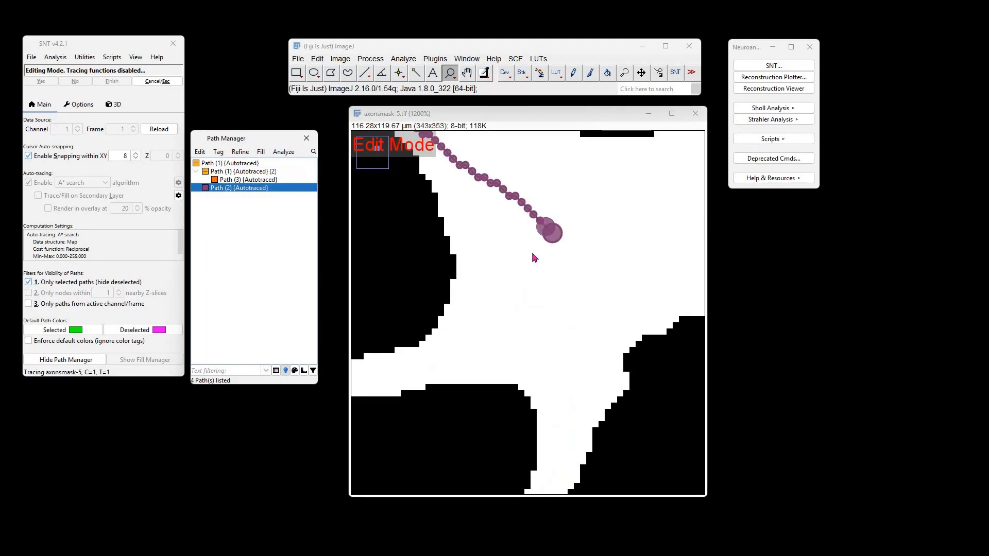
pyautogui.press('1')
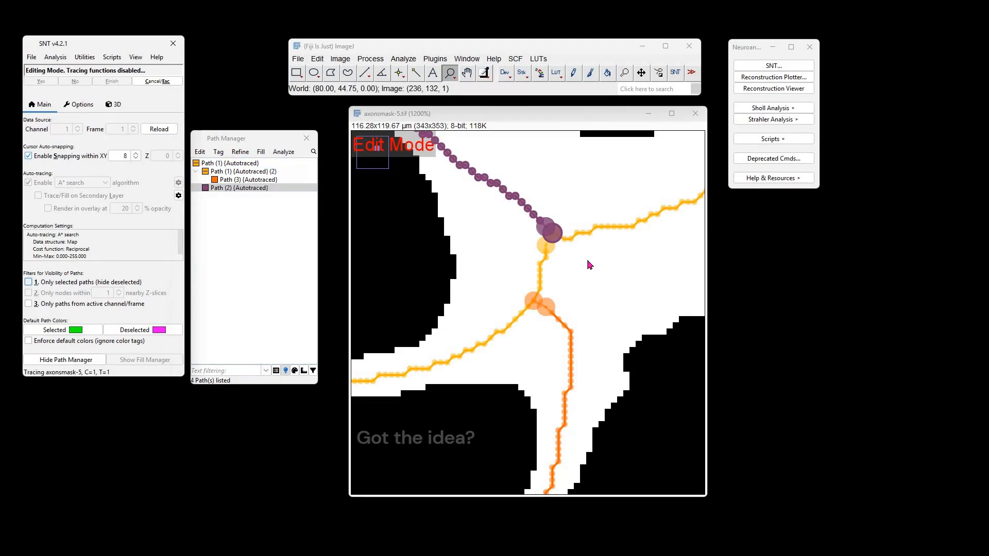
# Deselect all paths and leave edit mode with the whole axonsmask-5 tracing in view.
pyautogui.scroll(-5, 589, 264)
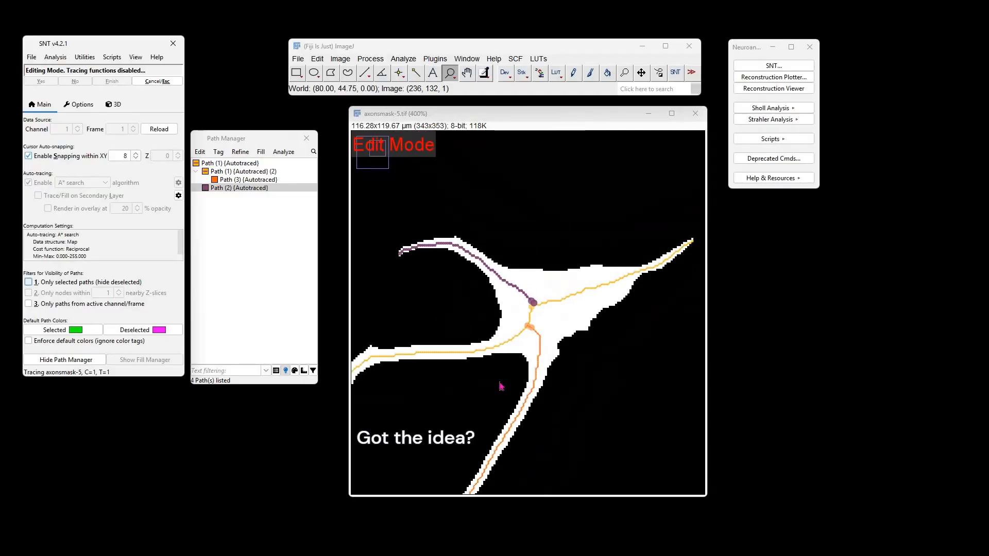
pyautogui.click(238, 247)
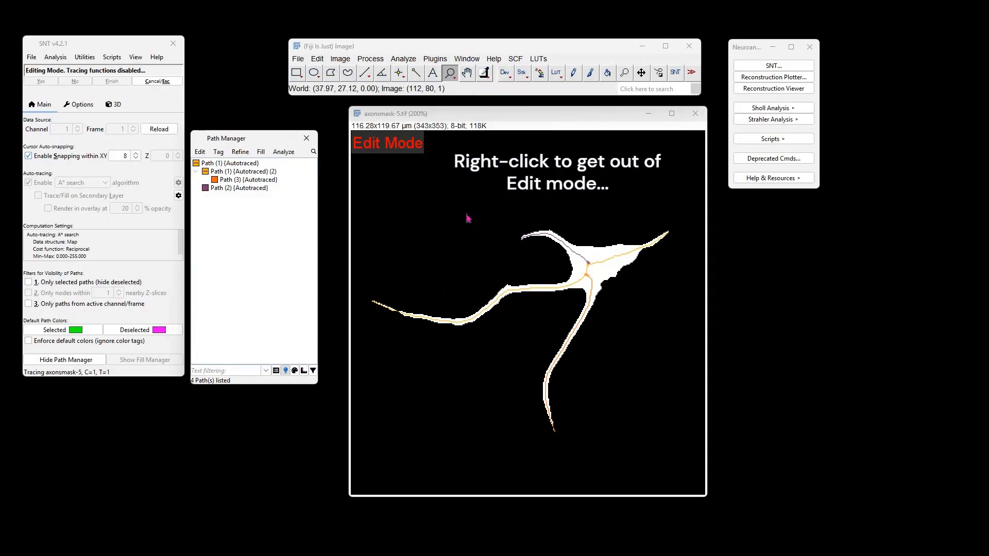
pyautogui.rightClick(468, 219)
pyautogui.click(587, 281)
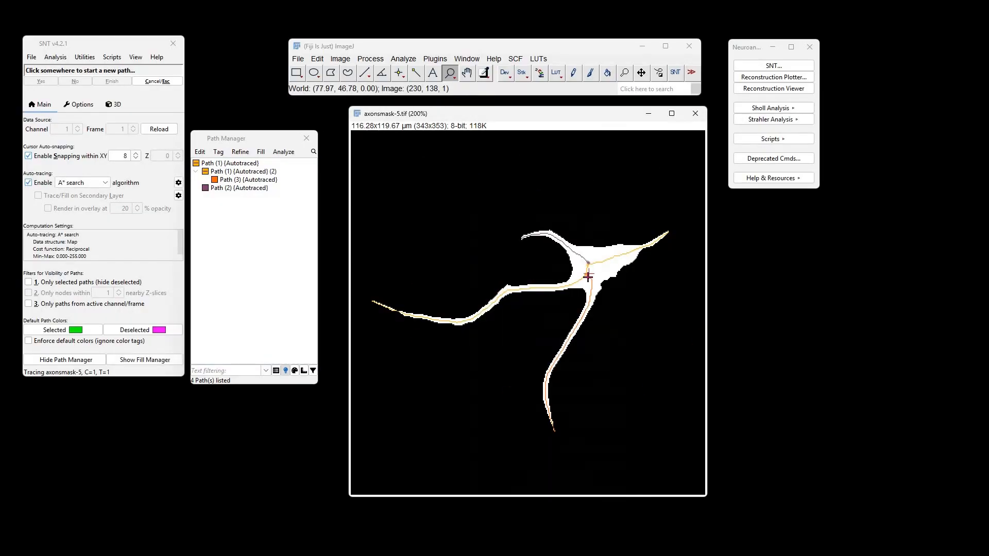
# Quit the axonsmask-5 tracing session, discarding the unsaved paths.
pyautogui.click(31, 57)
pyautogui.click(36, 223)
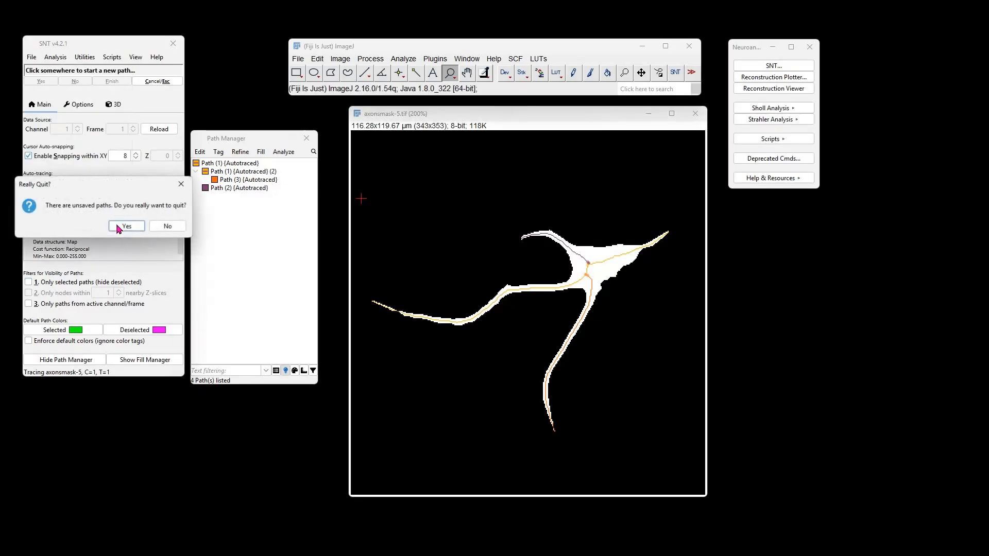
pyautogui.press('Return')
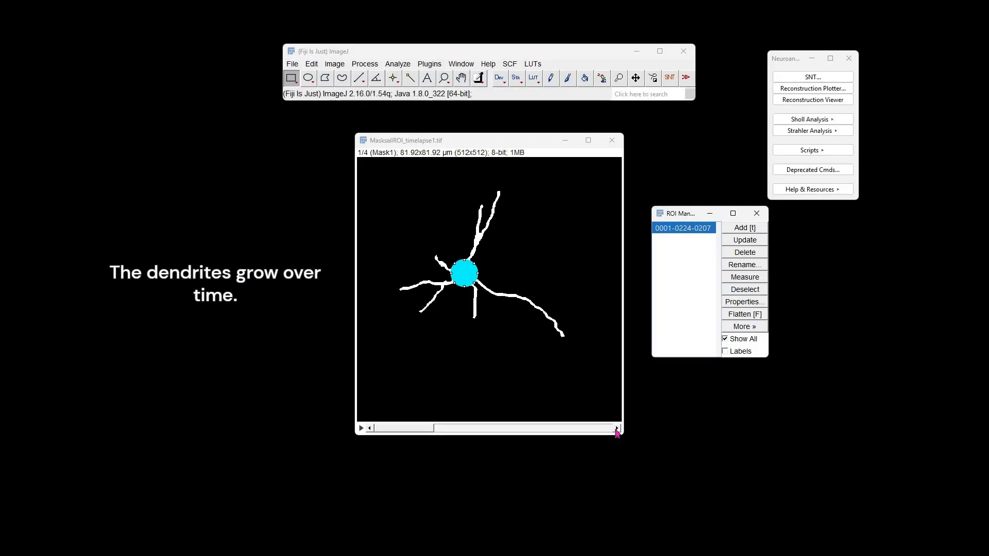
# Advance through the frames of MasksallROI_timelapse1.tif from the first to the fourth to examine the dendrite growth.
pyautogui.click(616, 429)
pyautogui.click(617, 429)
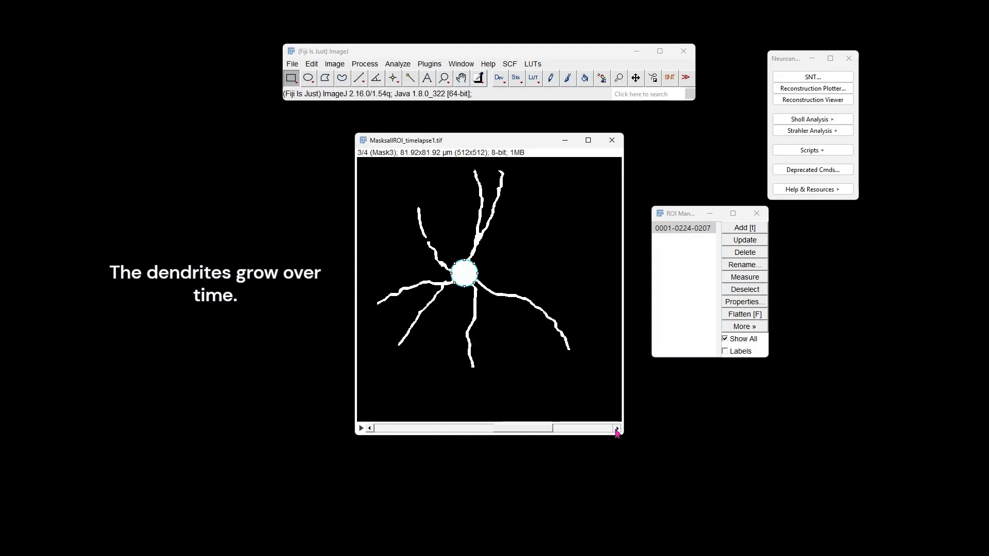
pyautogui.click(616, 429)
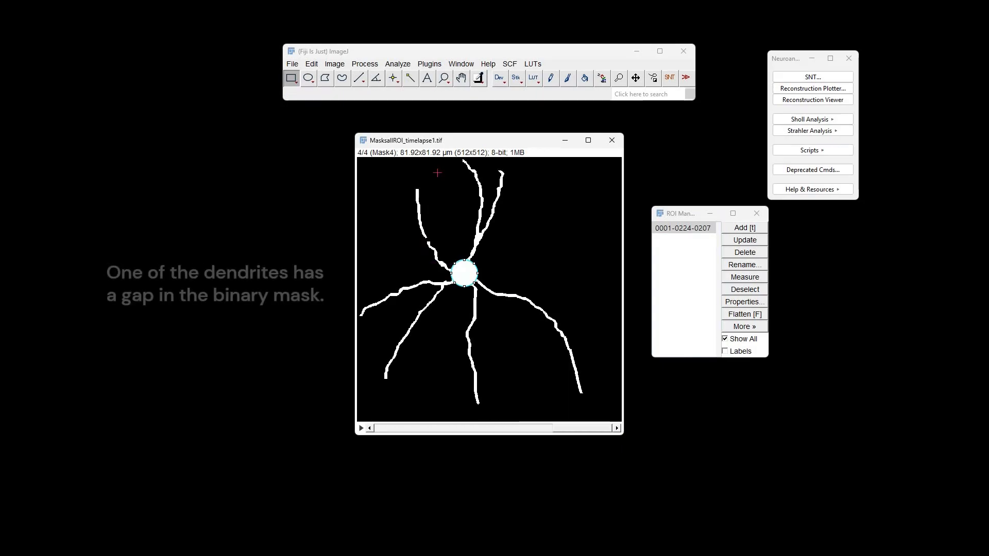
# Examine the dendrite above and to the left of the soma in frame 4 up close for gaps in the mask.
pyautogui.click(444, 78)
pyautogui.click(440, 260)
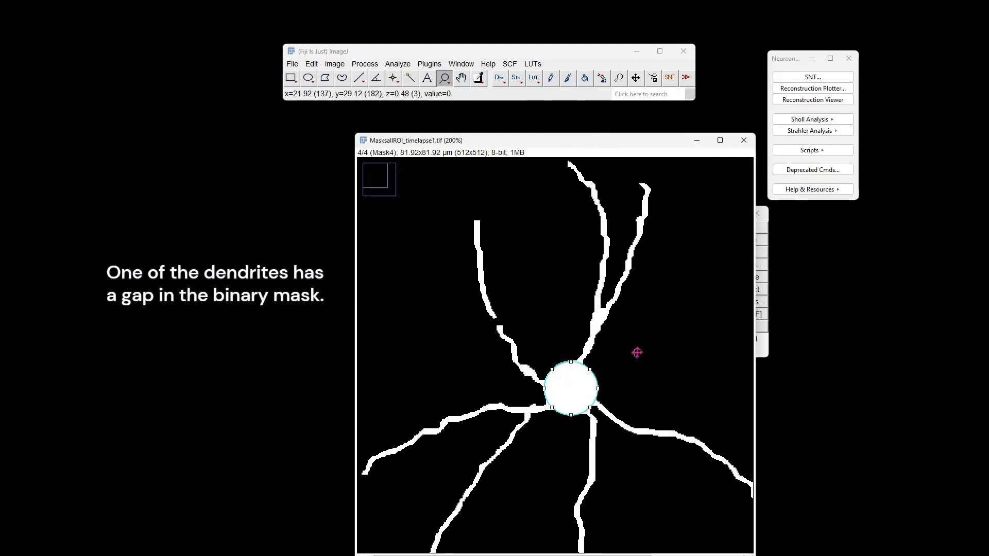
pyautogui.click(613, 347)
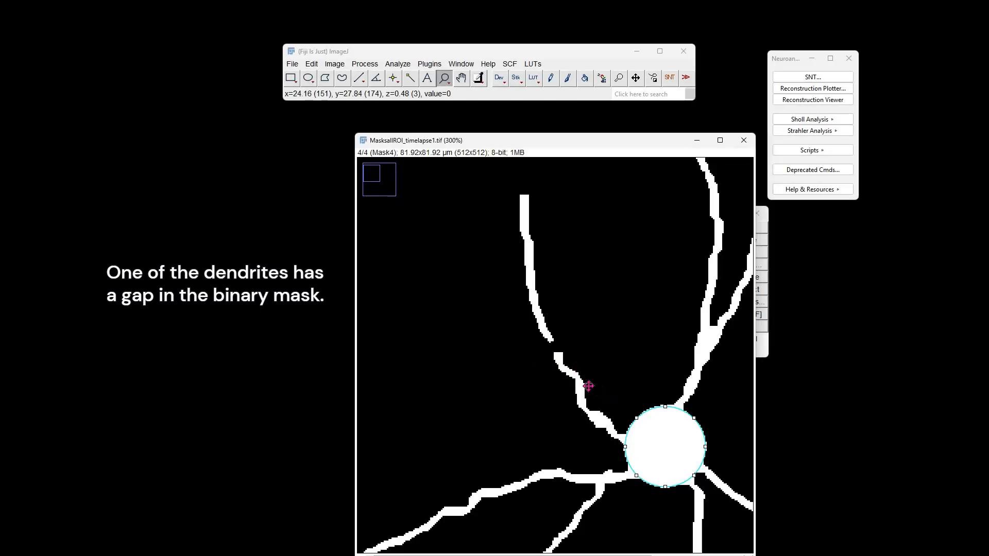
pyautogui.rightClick(529, 370)
pyautogui.rightClick(527, 372)
pyautogui.rightClick(501, 246)
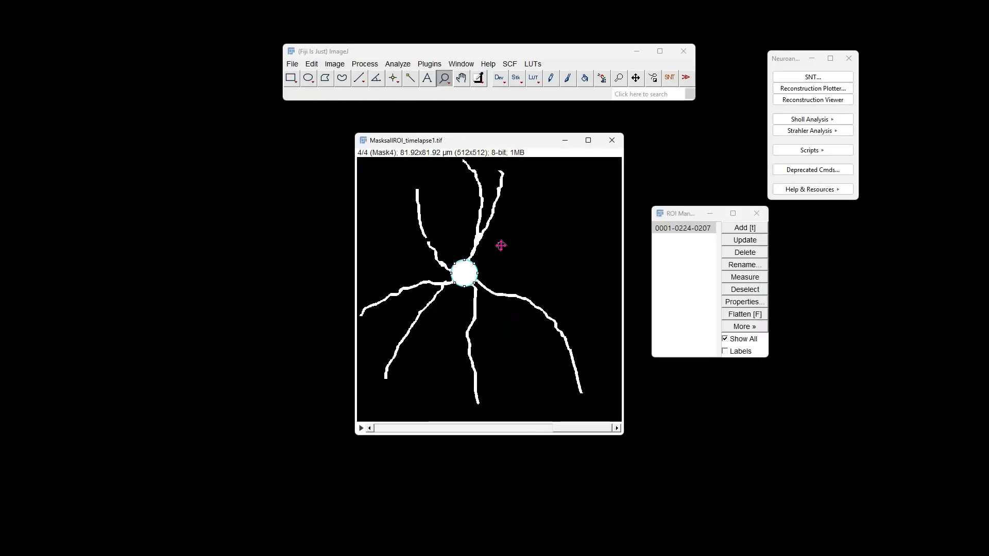
# Check the number of time frames in the image properties of MasksallROI_timelapse1.tif.
pyautogui.click(334, 64)
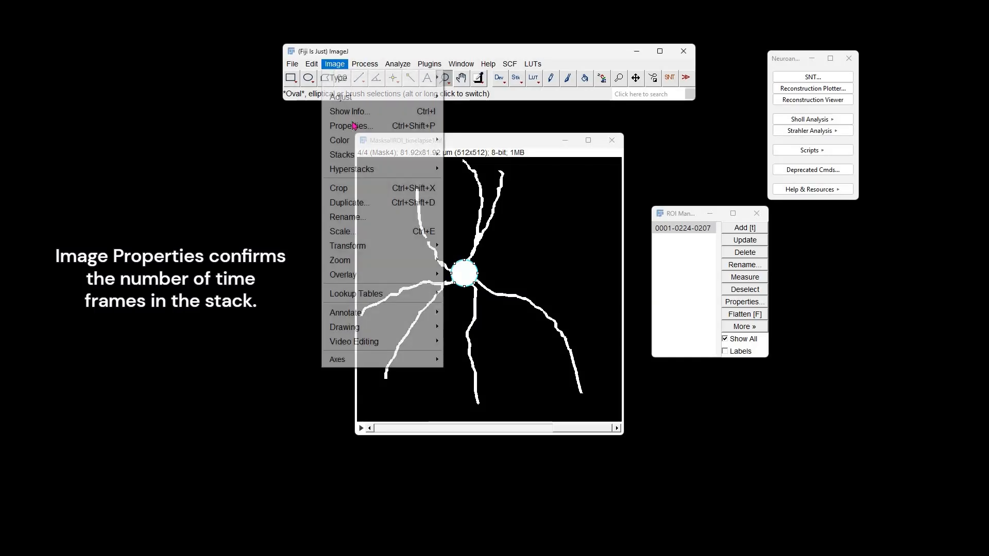
pyautogui.click(354, 126)
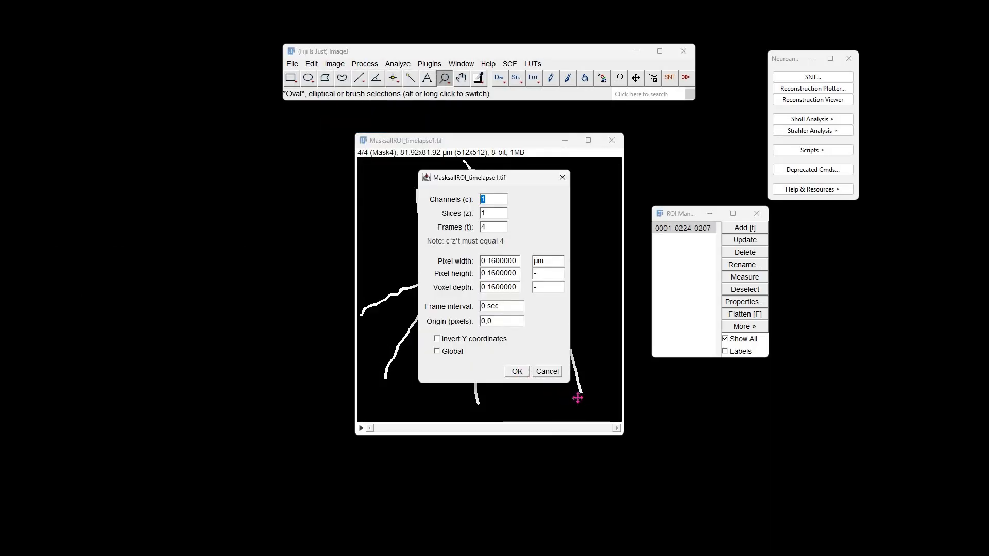
pyautogui.press('Return')
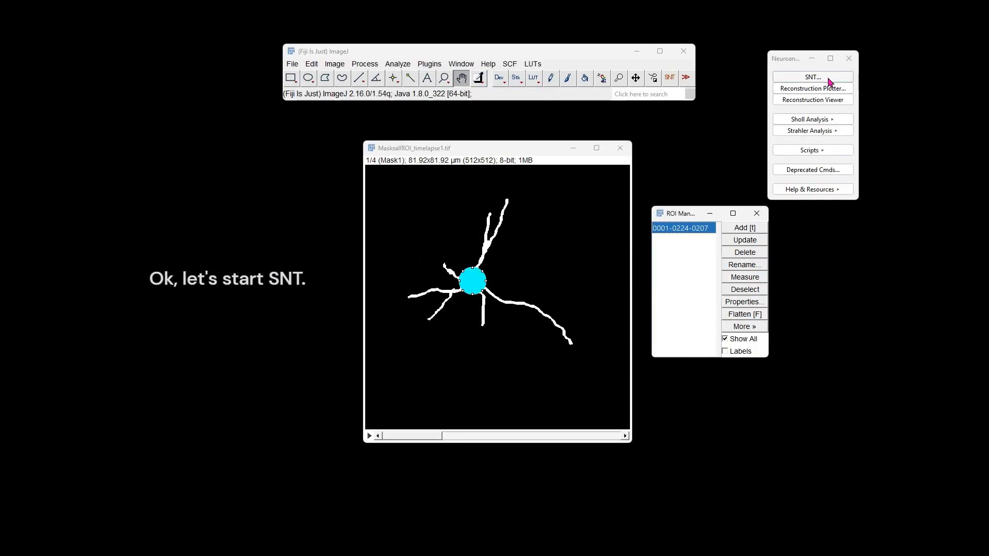
# Start SNT on MasksallROI_timelapse1.tif with the default views, keeping time as a dimension and declining the immediate auto-tracing.
pyautogui.click(828, 78)
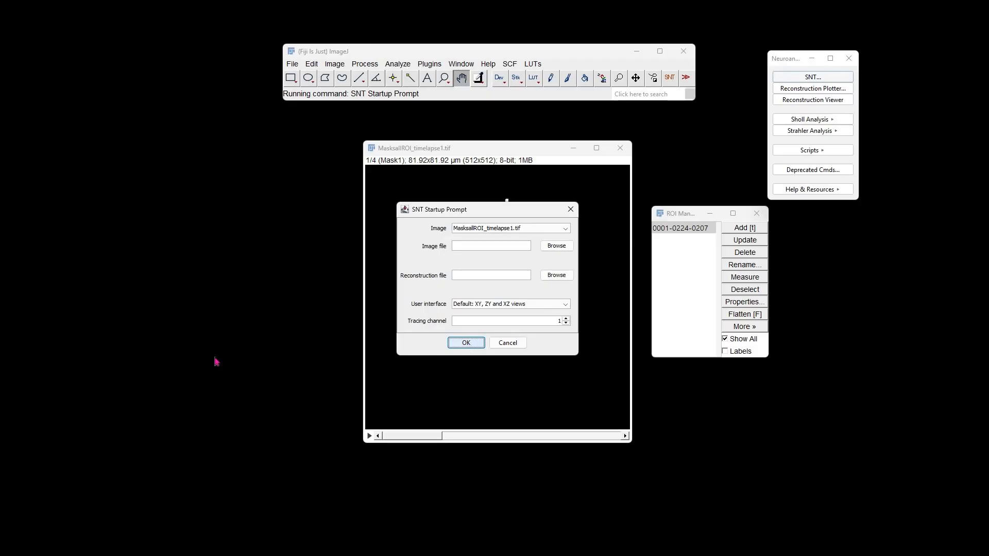
pyautogui.click(470, 342)
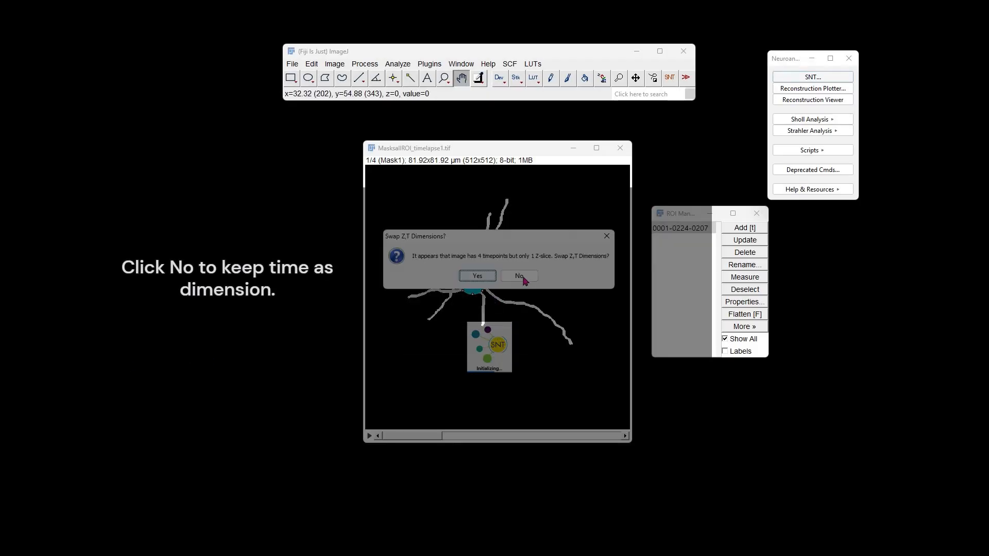
pyautogui.click(519, 276)
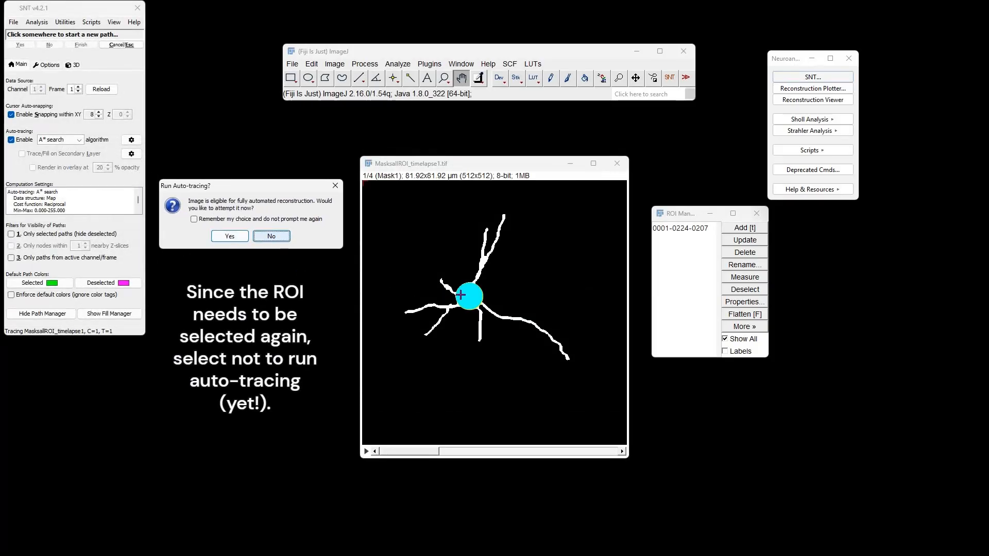
pyautogui.click(271, 236)
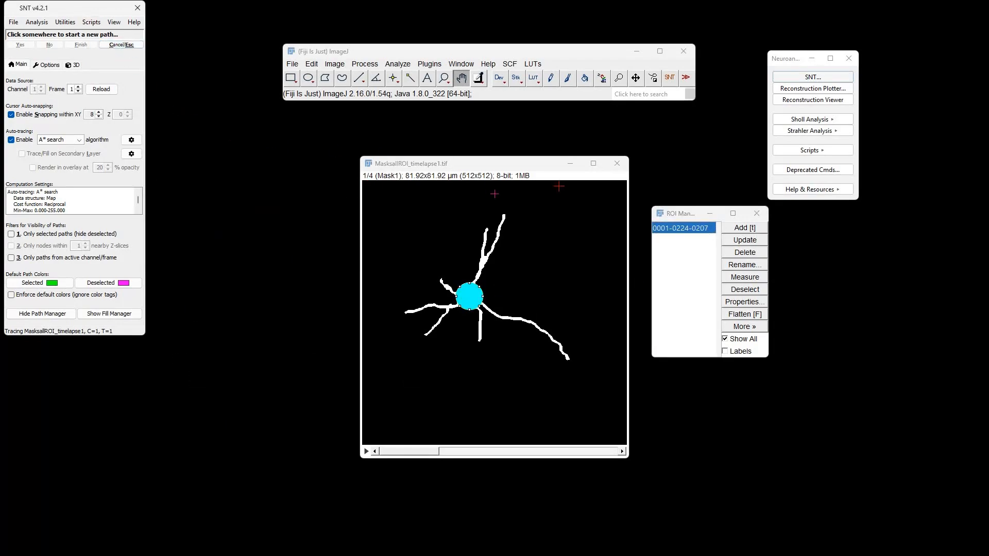
# Arrange the SNT window, the Path Manager and the time-lapse image side by side.
pyautogui.moveTo(98, 9); pyautogui.dragTo(136, 51)
pyautogui.moveTo(476, 163); pyautogui.dragTo(550, 204)
pyautogui.click(464, 171)
pyautogui.moveTo(273, 145); pyautogui.dragTo(247, 143)
pyautogui.moveTo(547, 205); pyautogui.dragTo(486, 139)
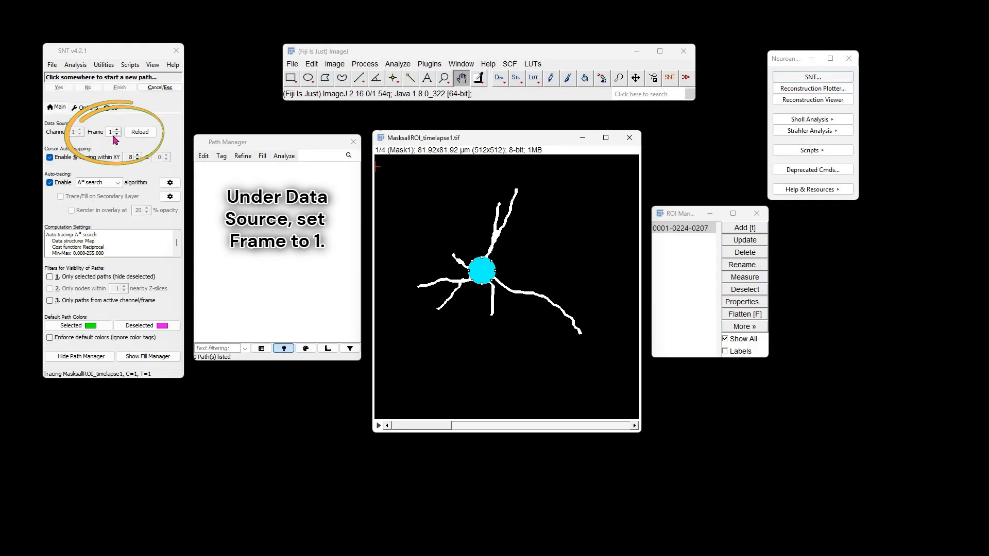
# Extract frame 1's paths from the segmented image with root from ROI, adjacent components connected within distance 5, and distinct path colors.
pyautogui.click(104, 67)
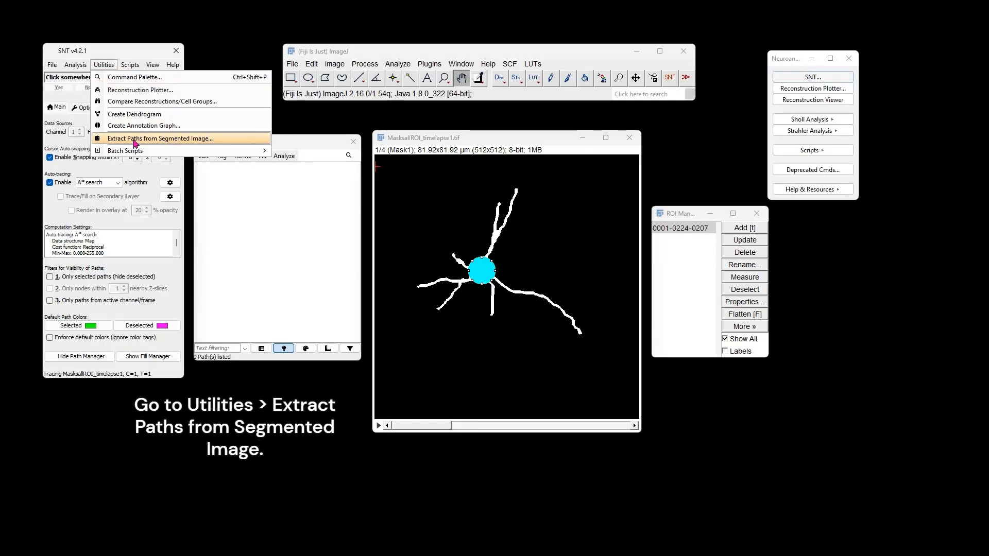
pyautogui.click(136, 140)
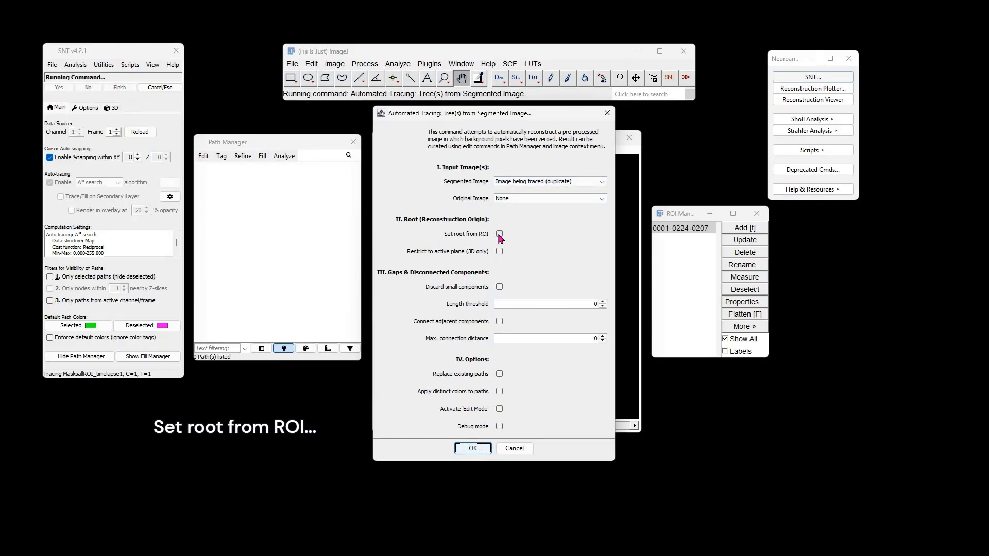
pyautogui.click(499, 234)
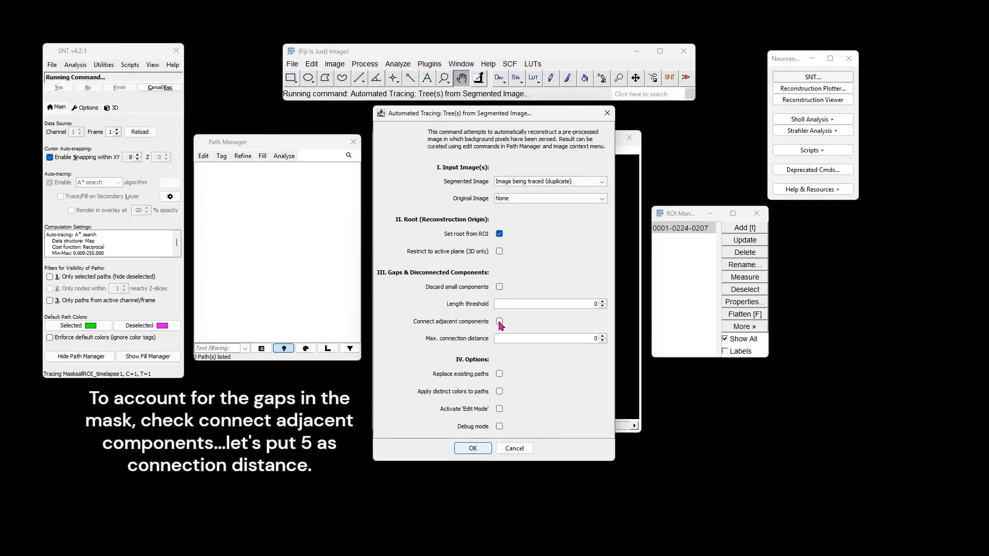
pyautogui.click(500, 322)
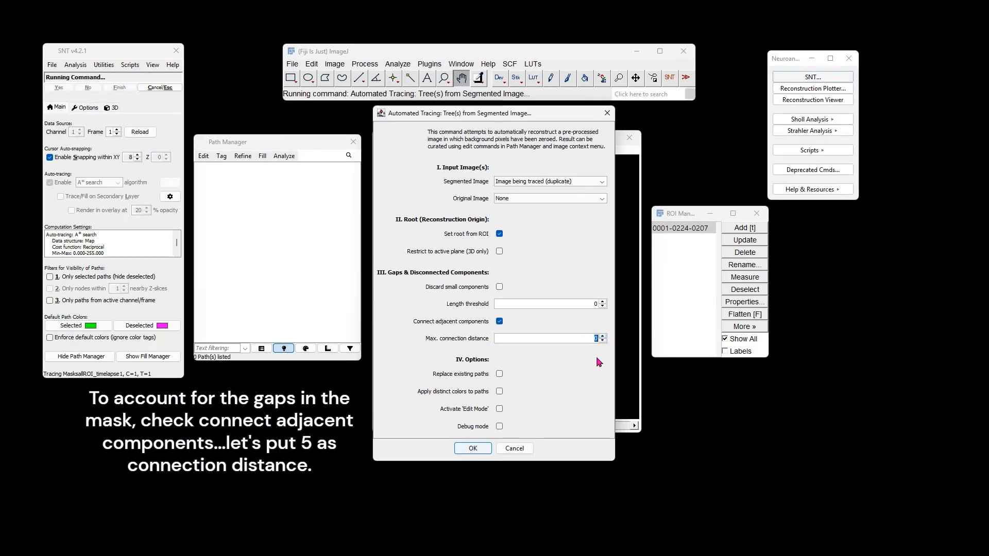
pyautogui.write('5')
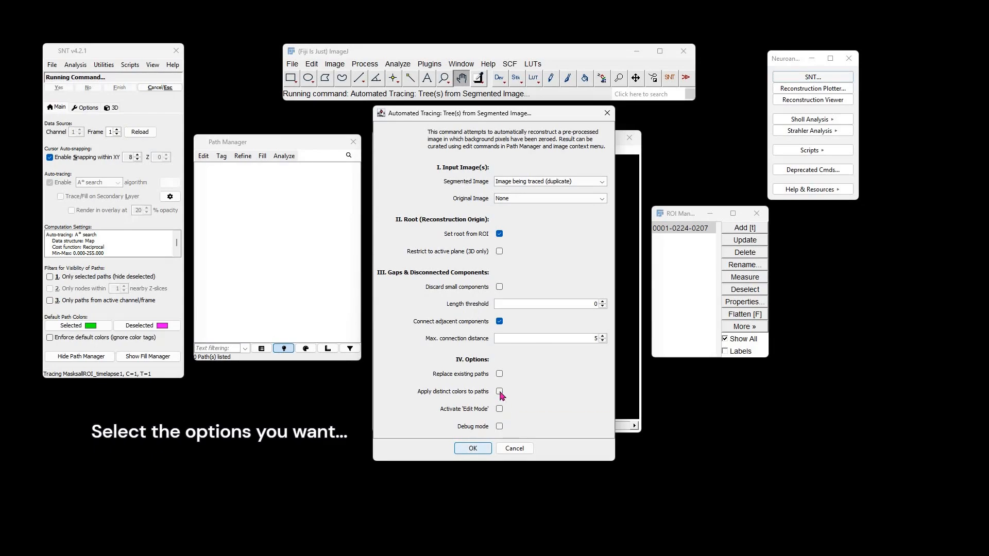
pyautogui.click(472, 449)
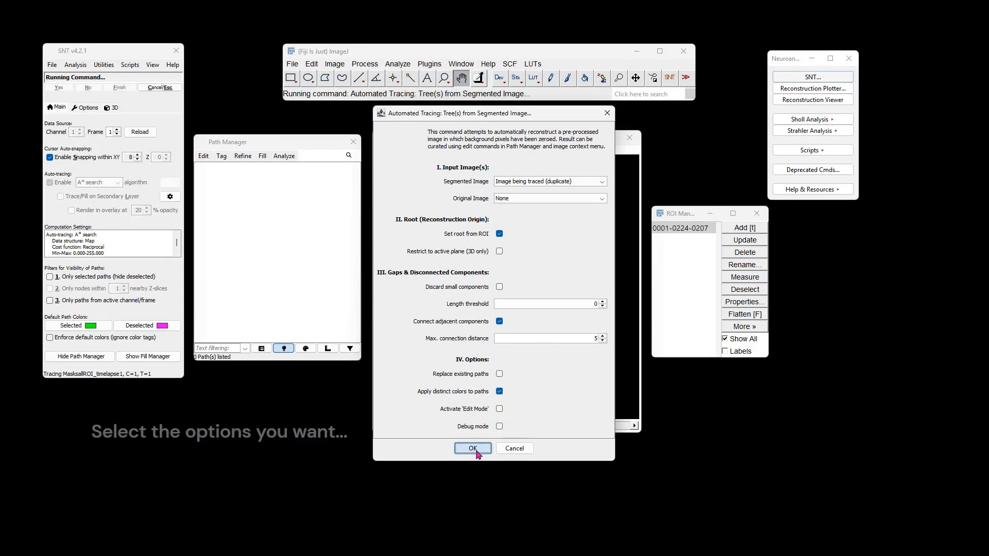
# Inspect the frame 1 autotraced paths one by one with only selected paths shown, and restore the display of all paths.
pyautogui.click(50, 277)
pyautogui.click(239, 167)
pyautogui.click(239, 174)
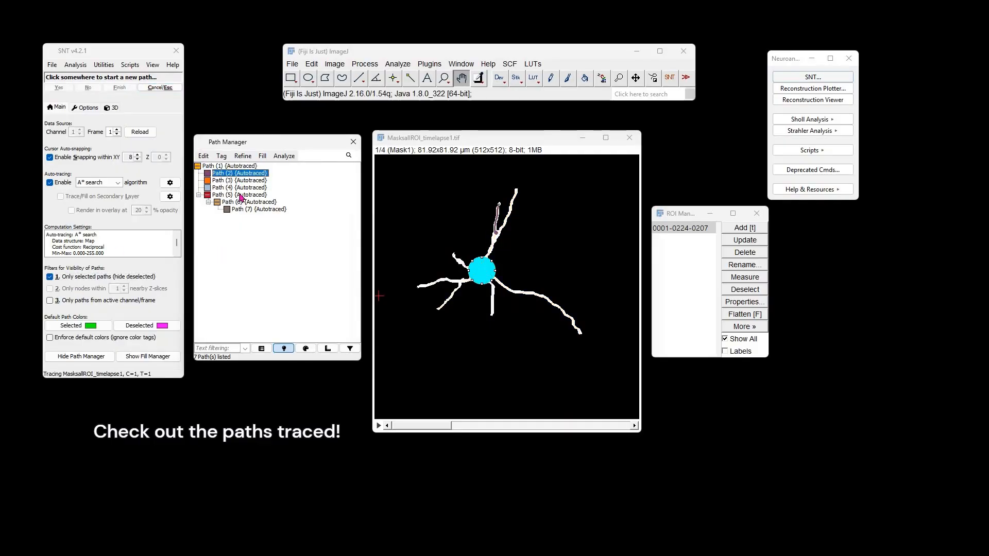
pyautogui.click(239, 187)
pyautogui.click(240, 195)
pyautogui.click(243, 204)
pyautogui.click(250, 211)
pyautogui.click(261, 266)
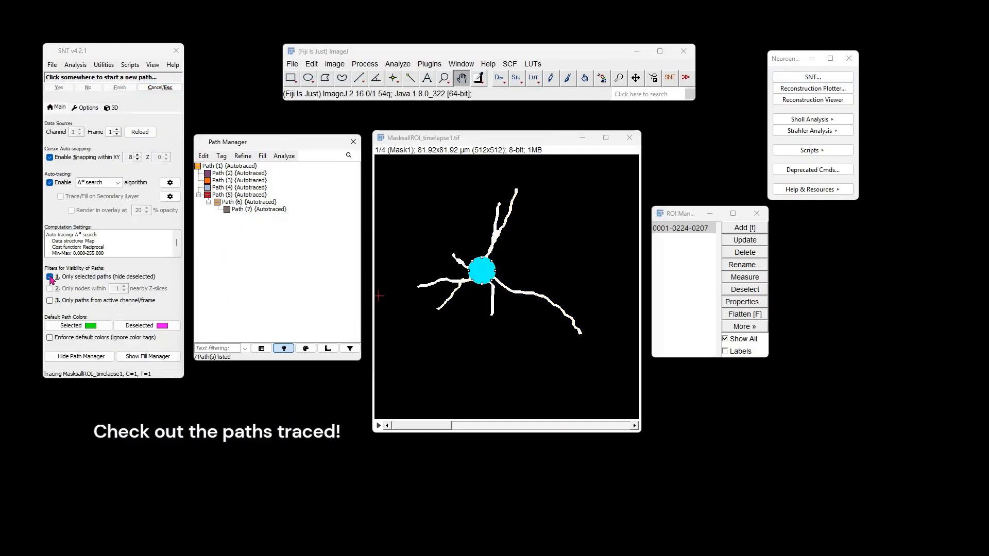
pyautogui.click(50, 277)
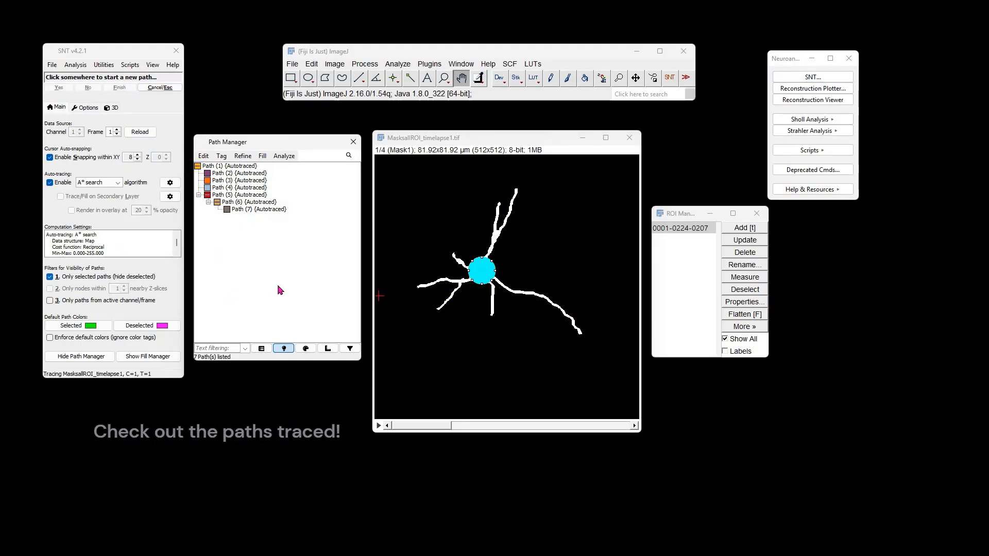
# Browse the time-lapse from frame 1 to frame 4 and back to compare the traced paths with each mask.
pyautogui.click(634, 425)
pyautogui.click(634, 425)
pyautogui.click(635, 425)
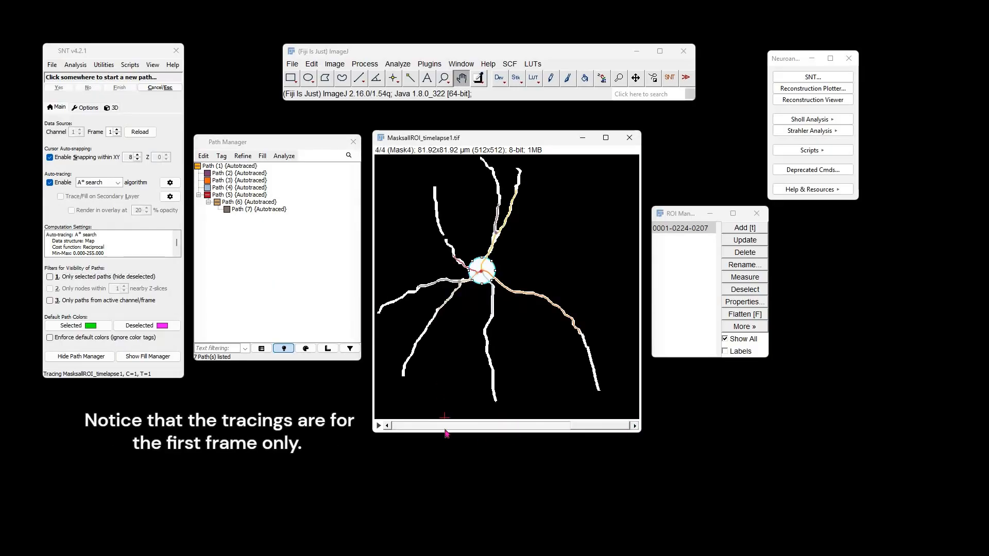
pyautogui.click(387, 426)
pyautogui.click(387, 425)
pyautogui.click(387, 426)
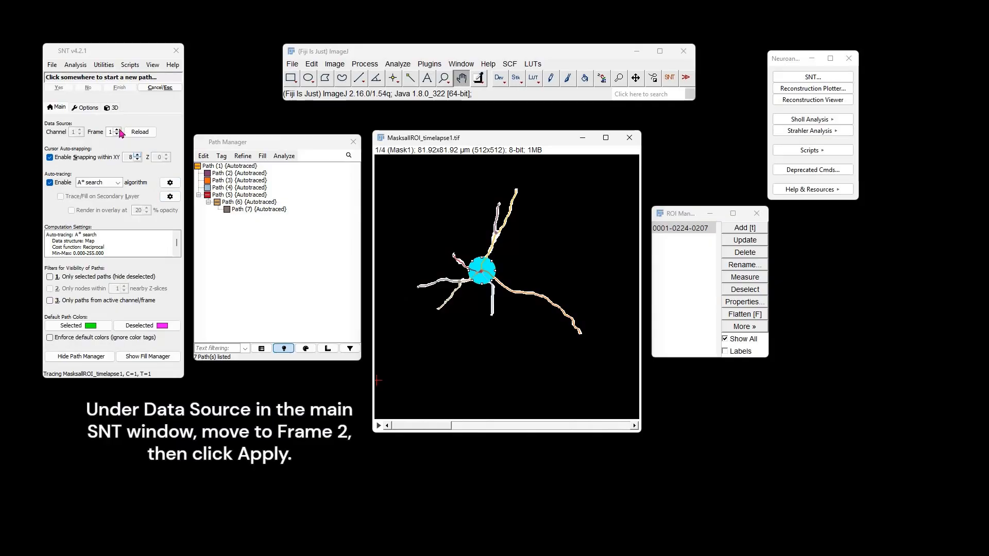
# Switch tracing to frame 2 and extract its paths from the segmented image, reselecting the soma ROI as root.
pyautogui.click(141, 132)
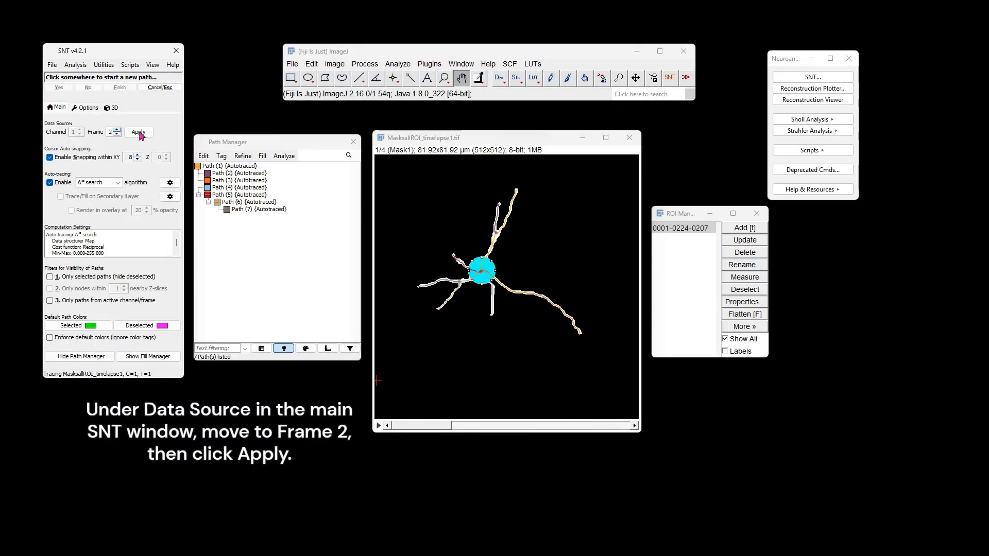
pyautogui.click(139, 133)
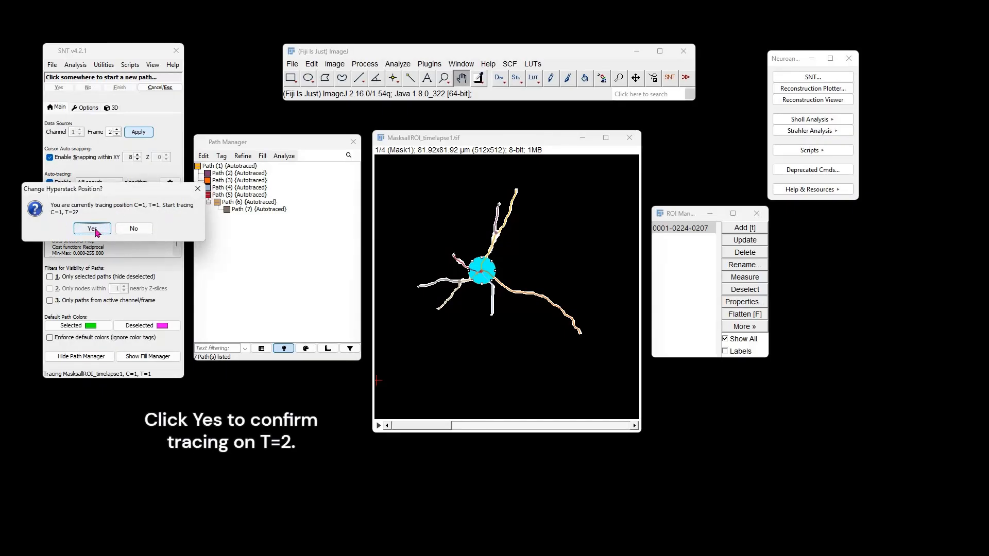
pyautogui.press('Return')
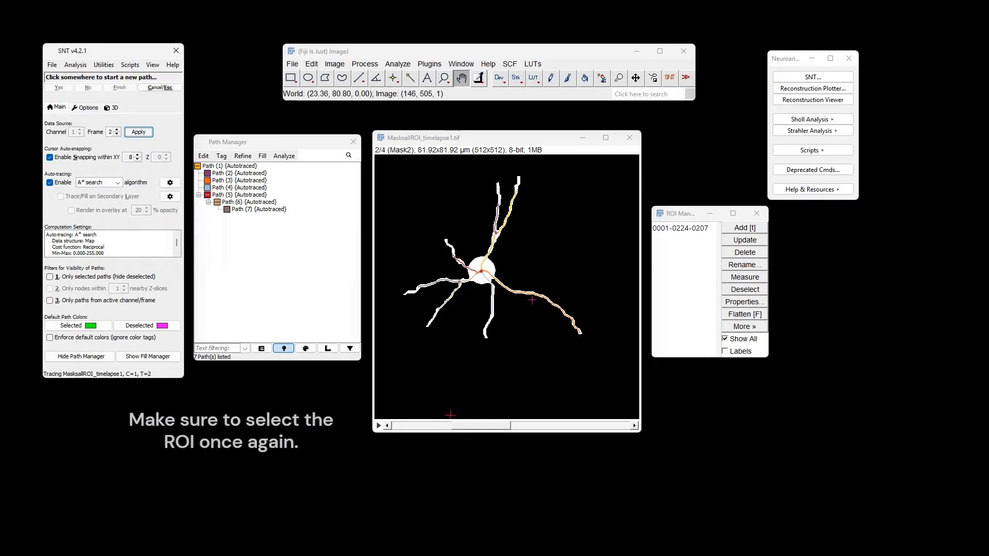
pyautogui.click(684, 229)
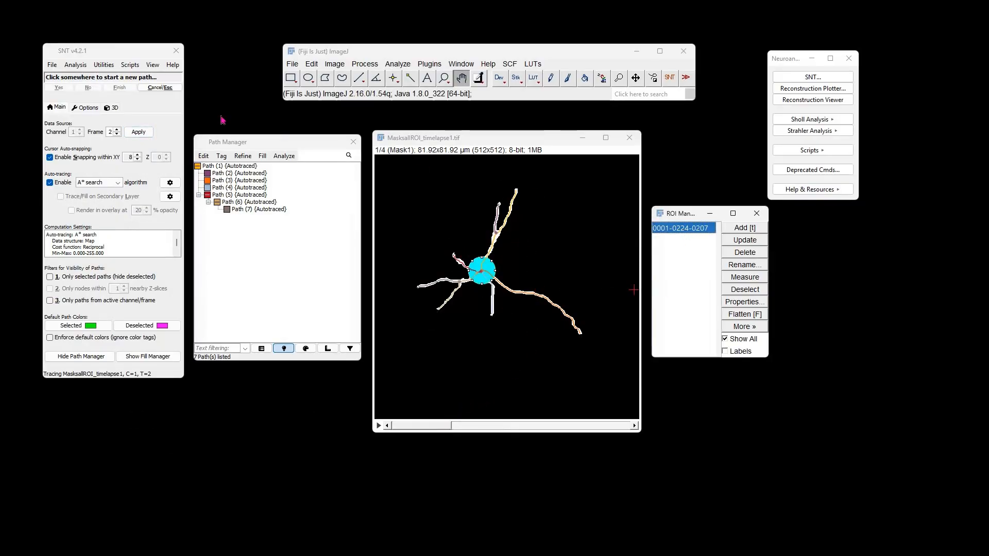
pyautogui.click(105, 68)
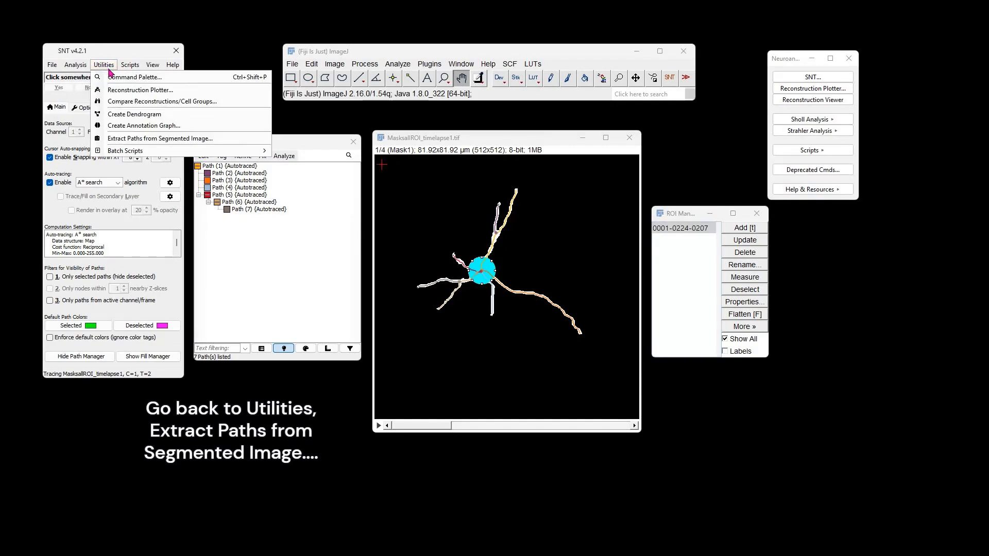
pyautogui.click(126, 139)
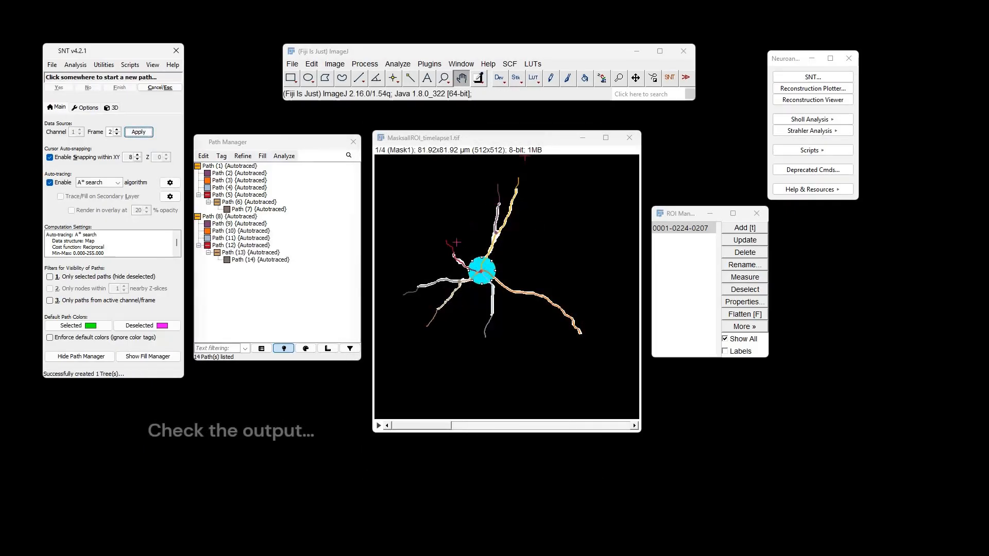
# Switch tracing to frame 3 and extract its paths with the soma ROI as root and the same extraction options.
pyautogui.click(634, 427)
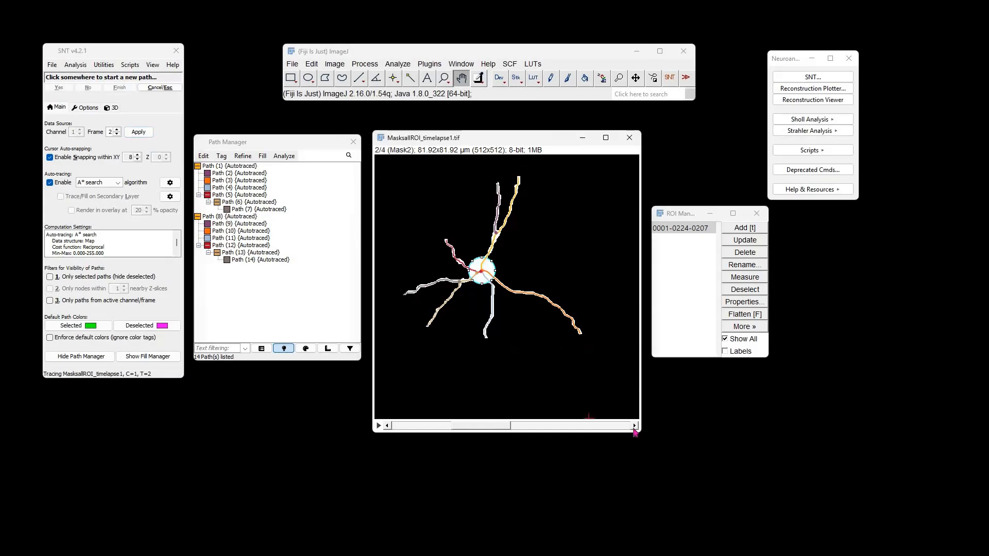
pyautogui.click(634, 427)
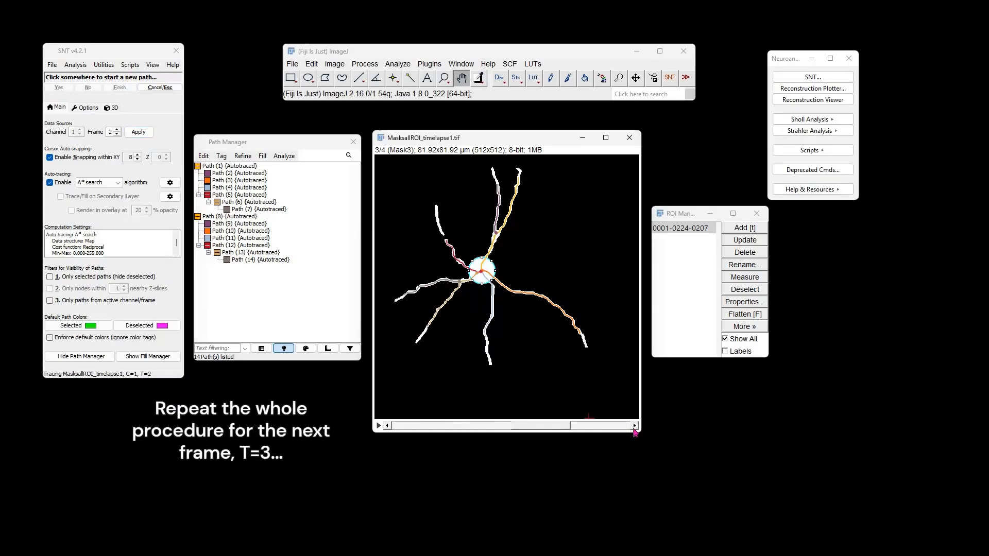
pyautogui.click(117, 130)
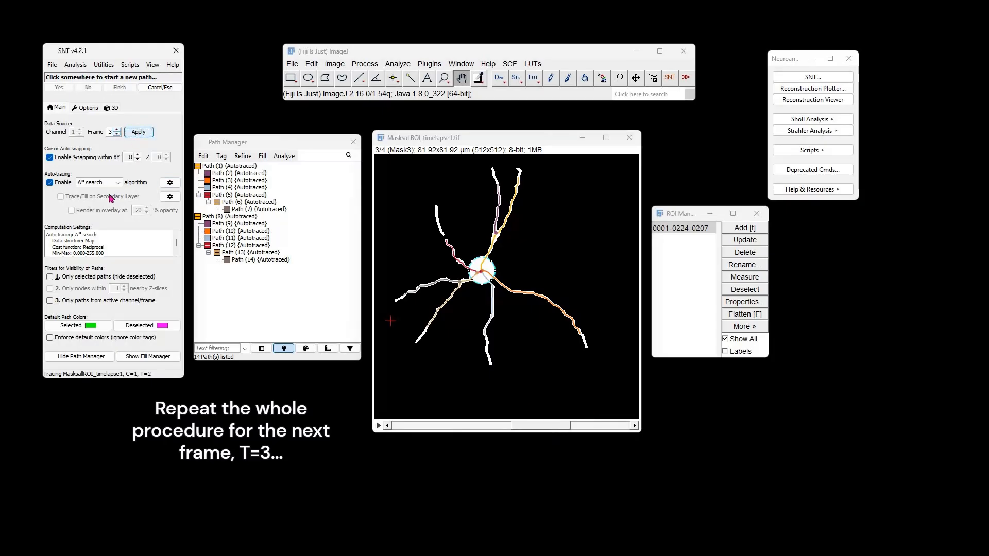
pyautogui.click(138, 131)
pyautogui.press('Return')
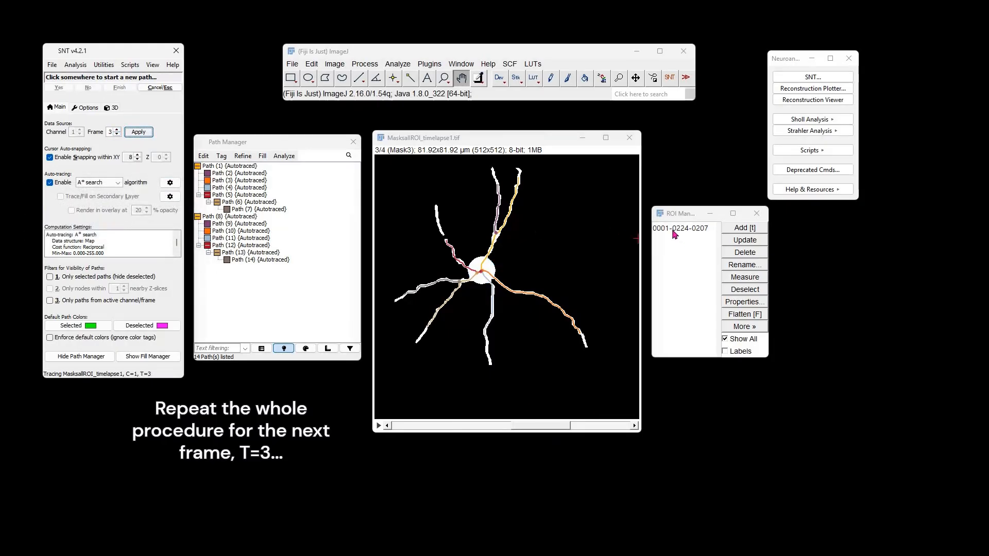
pyautogui.click(103, 65)
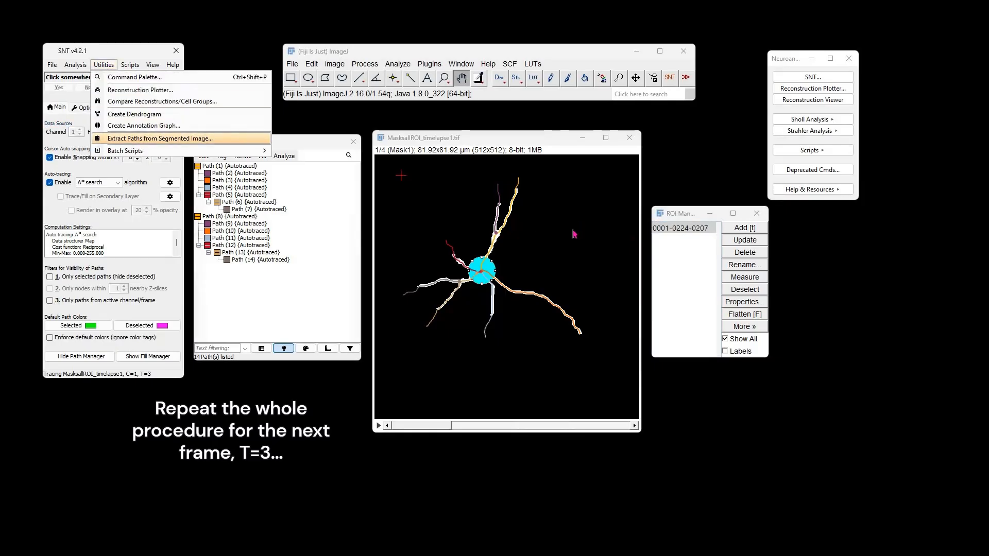
pyautogui.click(144, 137)
pyautogui.click(482, 453)
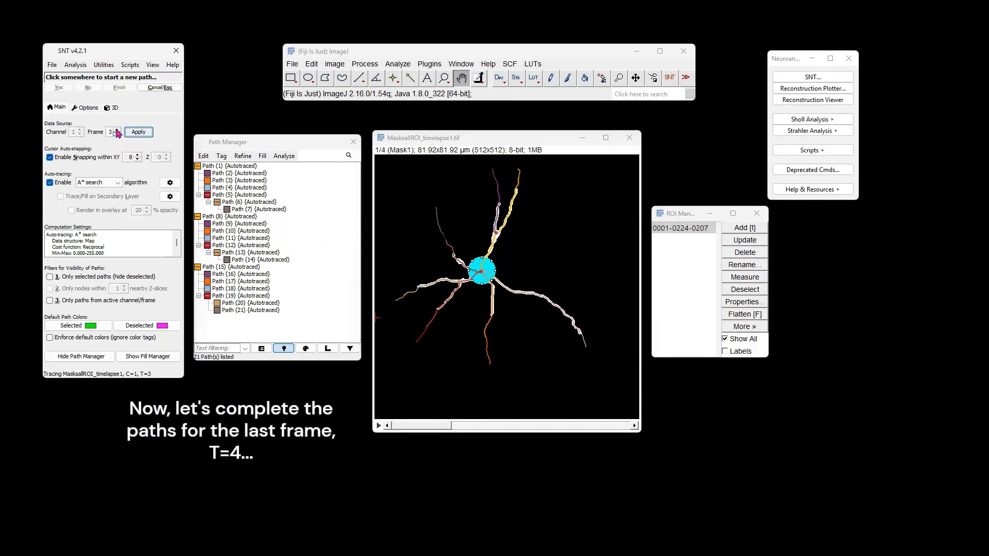
# Switch tracing to frame 4 and extract its paths rooted at the soma ROI, connecting components within distance 5 with distinct colors.
pyautogui.click(138, 133)
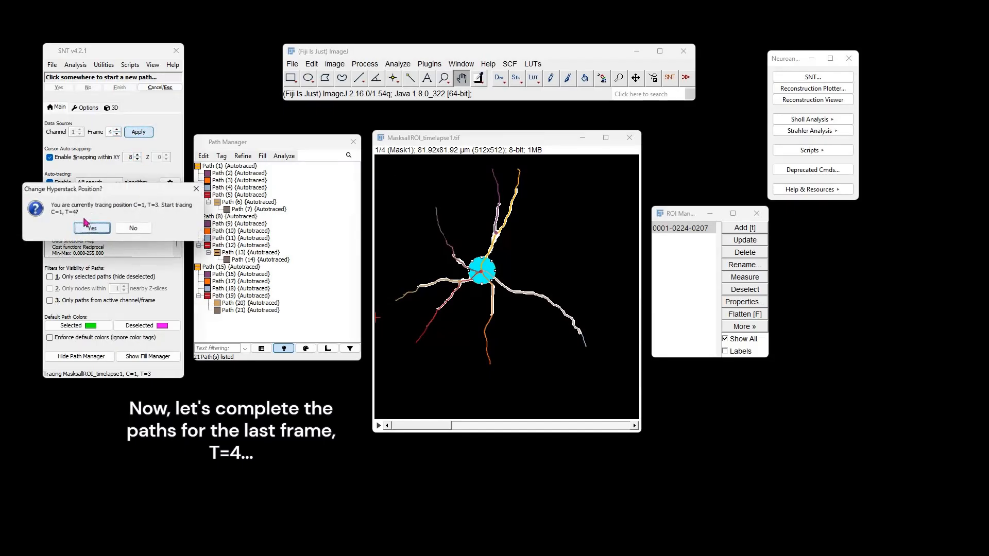
pyautogui.click(92, 228)
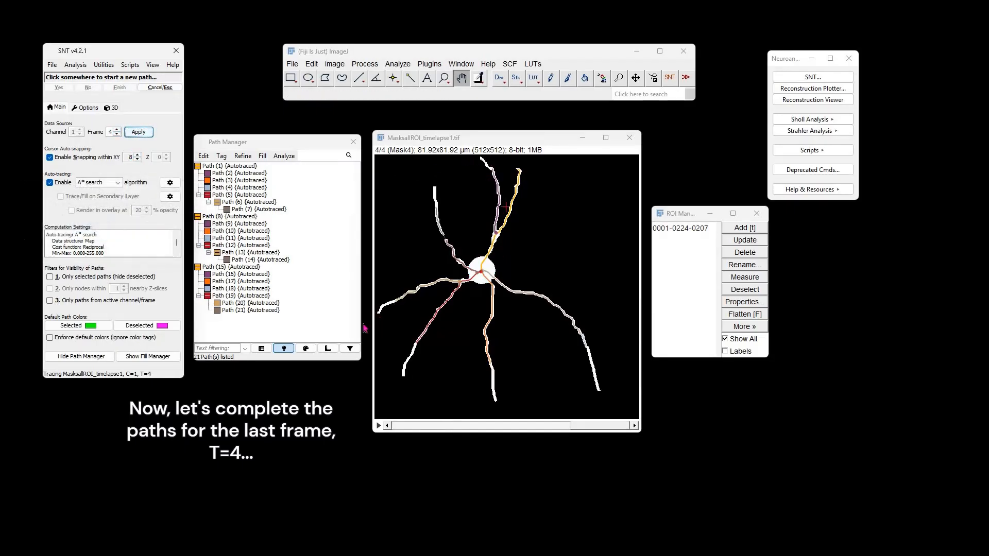
pyautogui.click(680, 229)
pyautogui.click(103, 64)
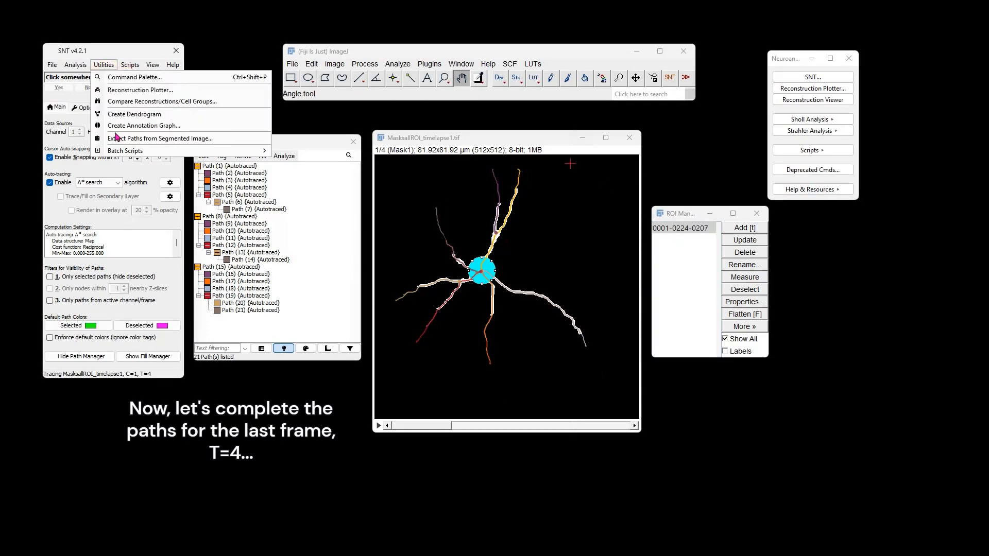
pyautogui.click(122, 139)
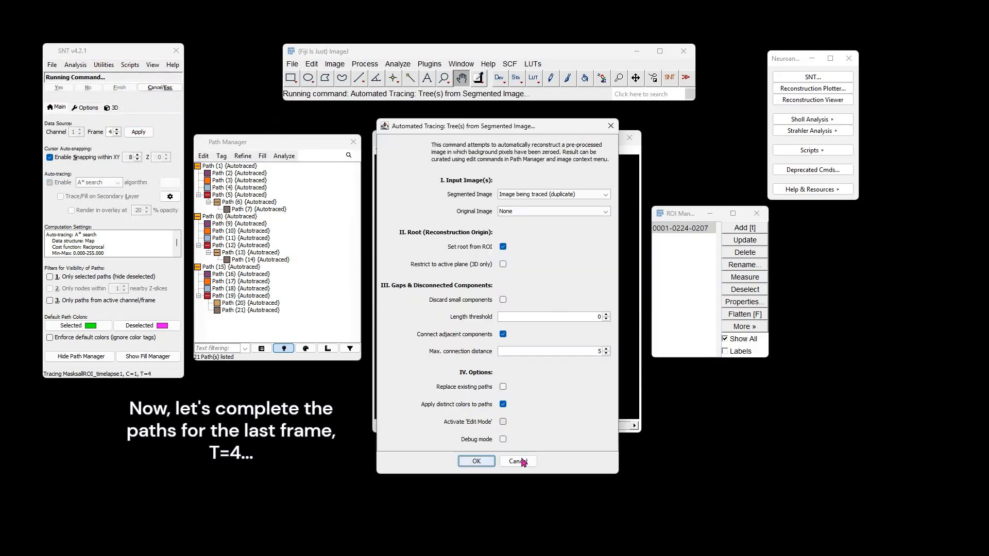
pyautogui.click(476, 462)
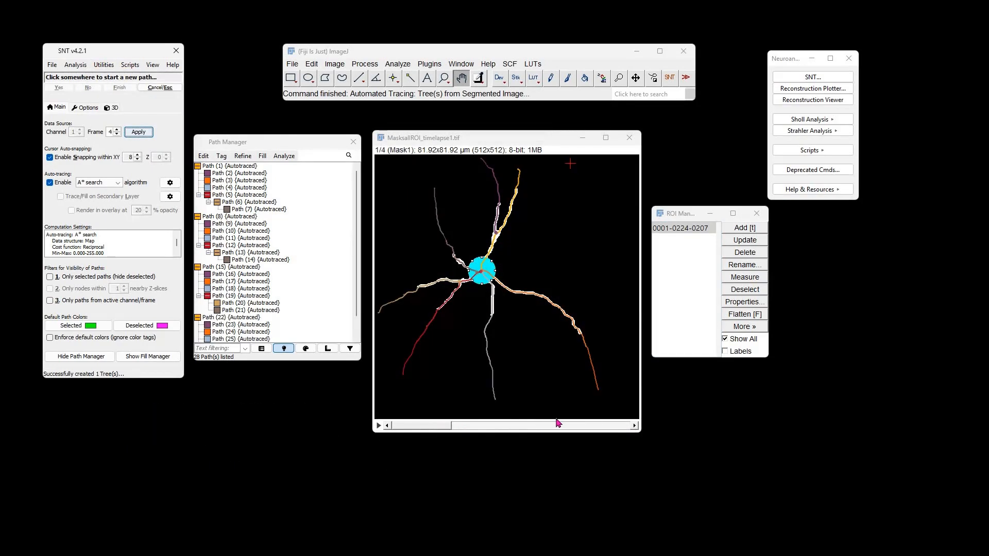
# Browse the time-lapse frames to check the paths traced for all four frames, ending on frame 1.
pyautogui.click(635, 426)
pyautogui.click(635, 425)
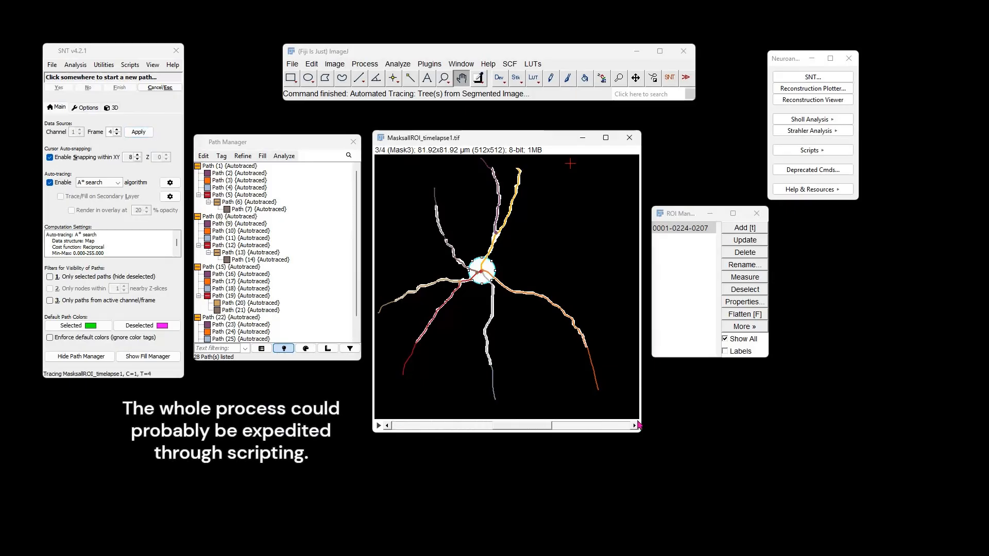
pyautogui.click(386, 426)
pyautogui.click(386, 426)
pyautogui.click(386, 426)
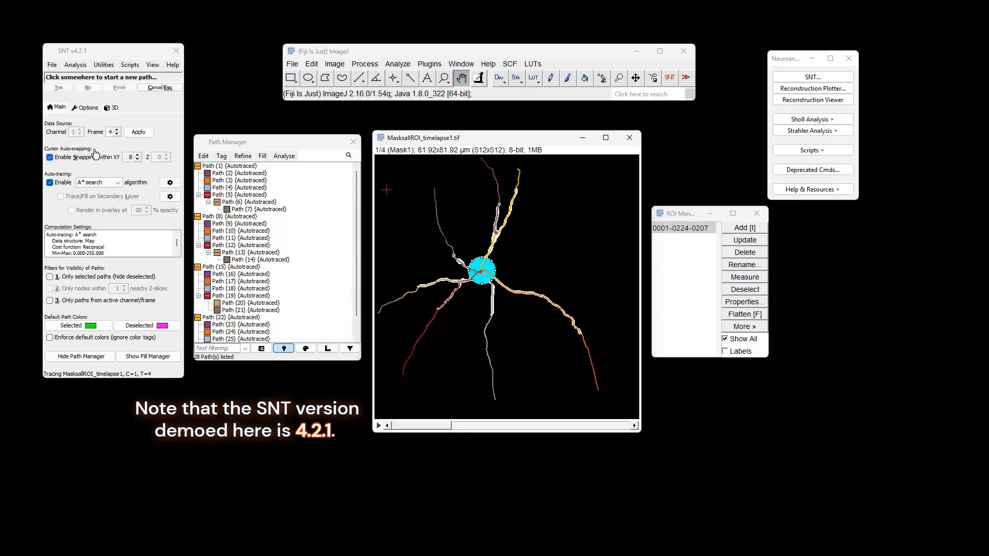
# Show only selected paths and inspect the primary paths 1, 8, 15 and 22 in turn.
pyautogui.click(50, 277)
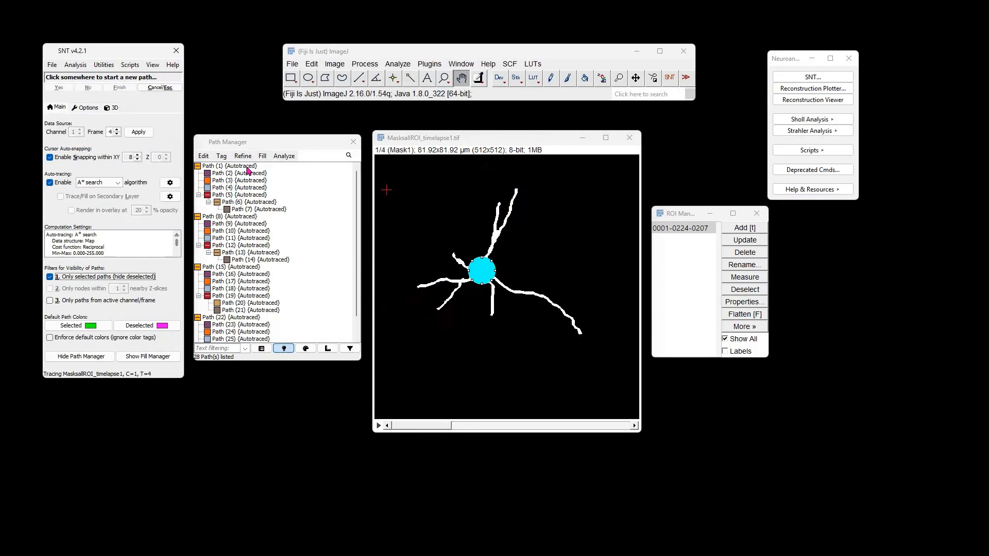
pyautogui.click(246, 167)
pyautogui.click(236, 216)
pyautogui.click(232, 267)
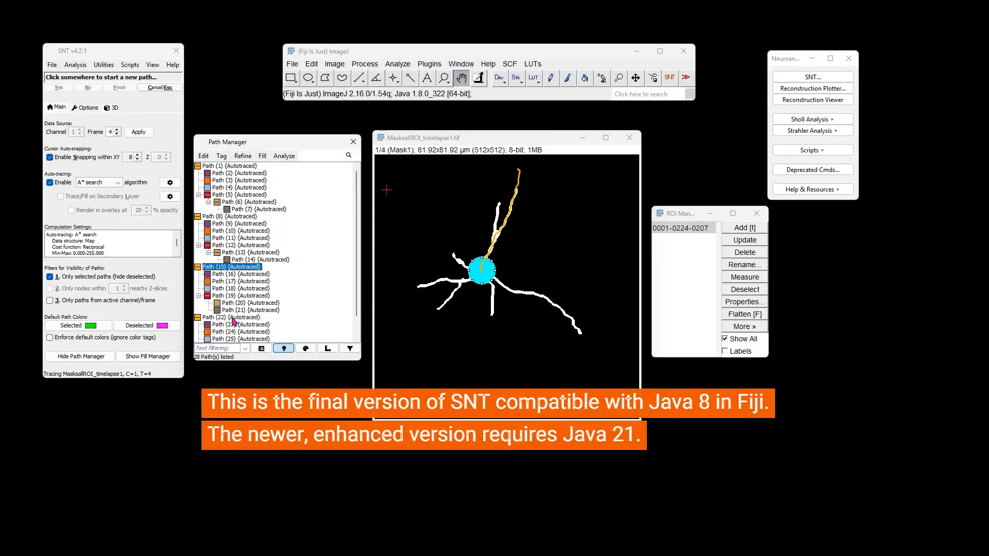
pyautogui.click(234, 321)
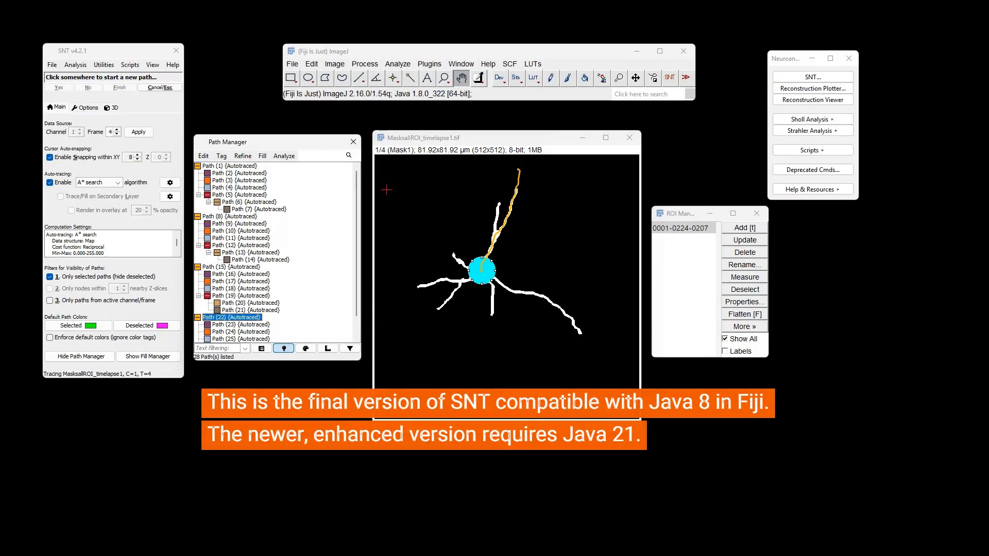
pyautogui.click(322, 286)
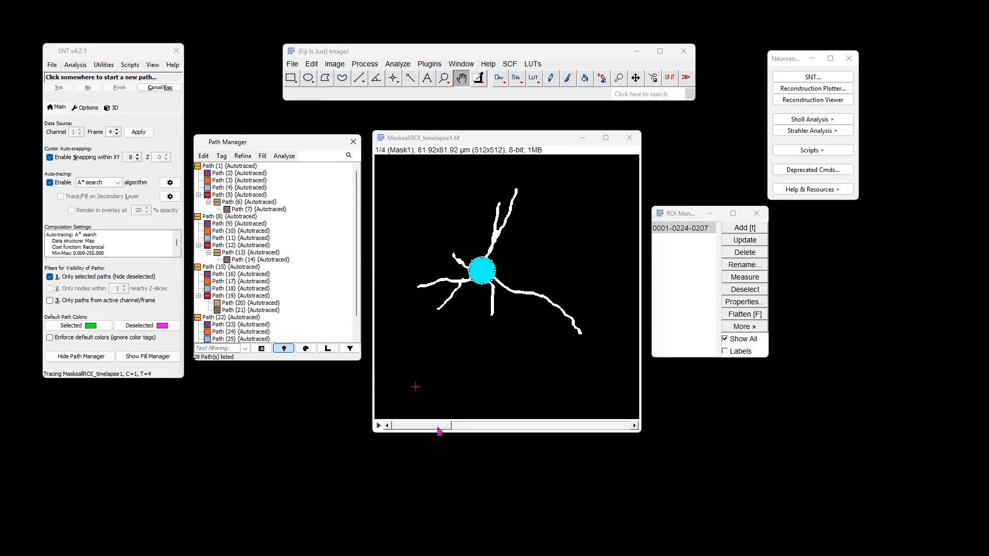
# Examine up close in frame 3 how the trace bridges the mask gap in the dendrite above and left of the soma, and view frame 4.
pyautogui.moveTo(430, 425); pyautogui.dragTo(552, 430)
pyautogui.scroll(1, 445, 235)
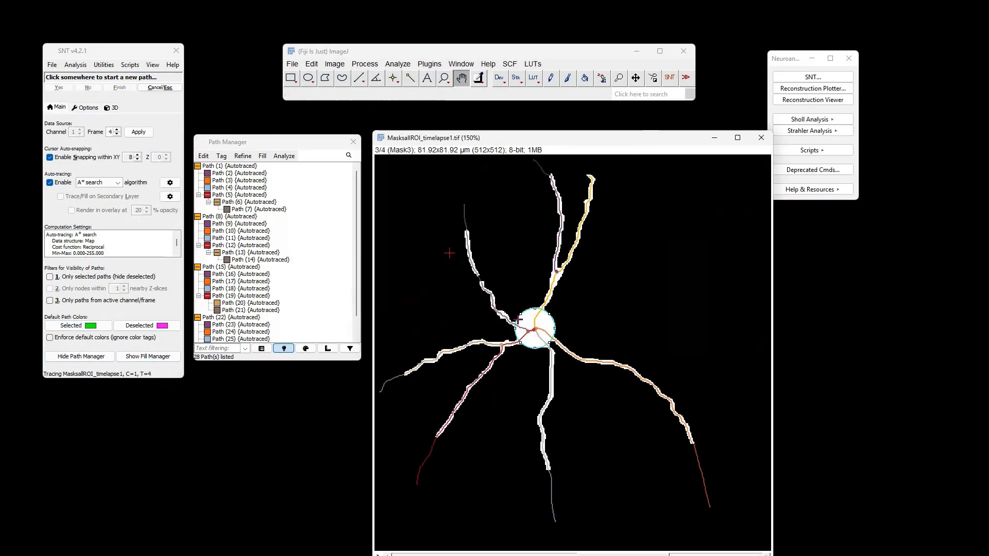
pyautogui.scroll(1, 494, 312)
pyautogui.scroll(5, 587, 366)
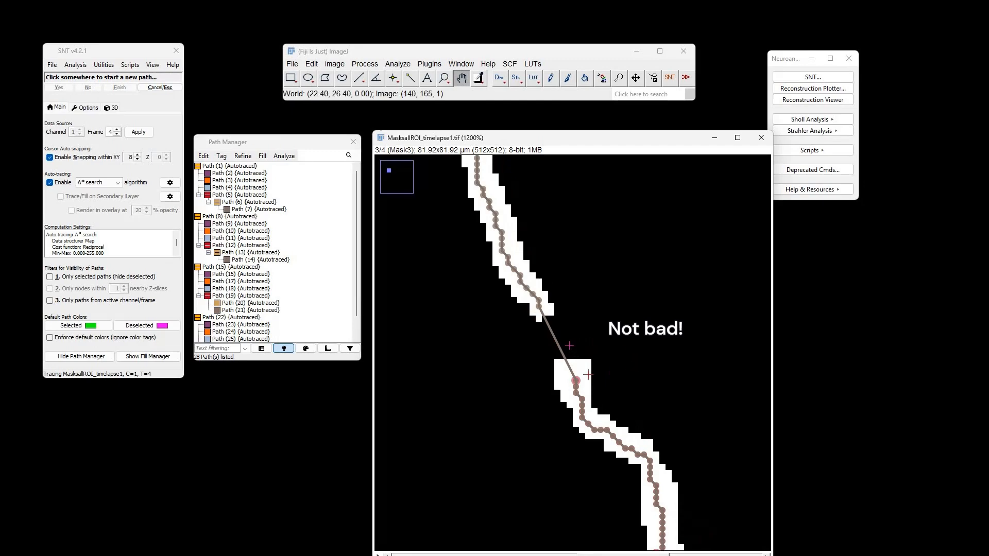
pyautogui.scroll(-1, 569, 345)
pyautogui.scroll(-6, 575, 362)
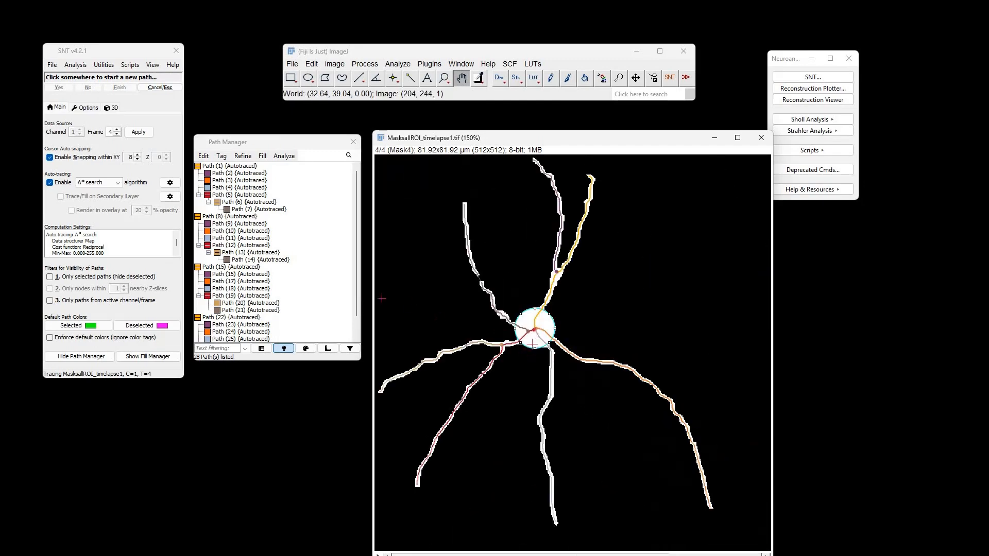
pyautogui.scroll(-1, 532, 344)
# Save the tracings as MasksallROI_timelapse1.traces in the SNT folder.
pyautogui.click(52, 66)
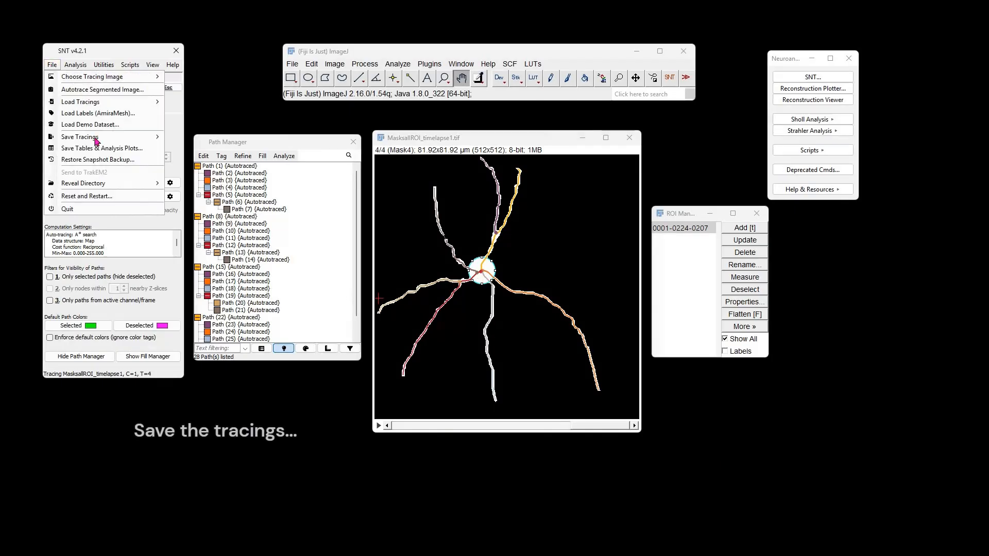
pyautogui.moveTo(103, 137)
pyautogui.click(204, 141)
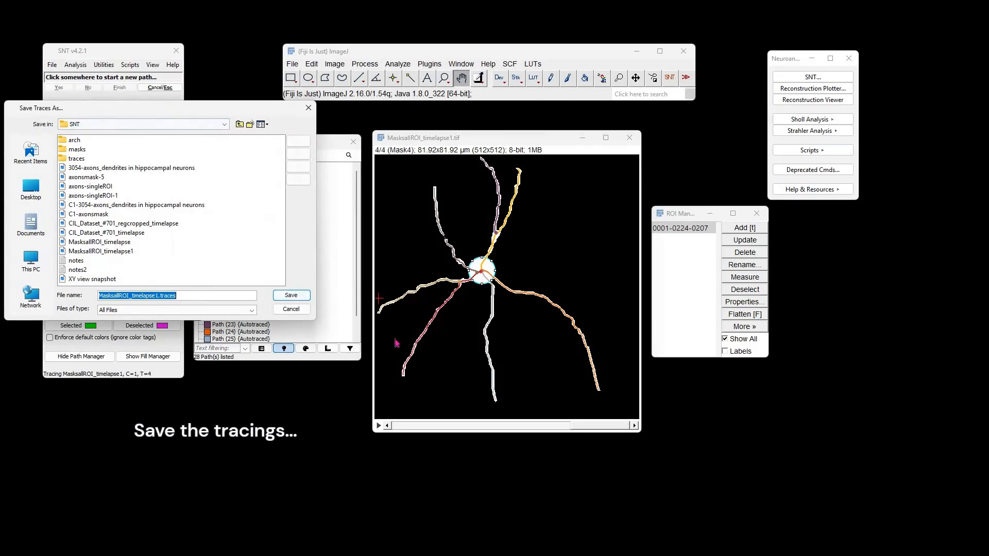
pyautogui.moveTo(158, 114); pyautogui.dragTo(428, 146)
pyautogui.click(561, 328)
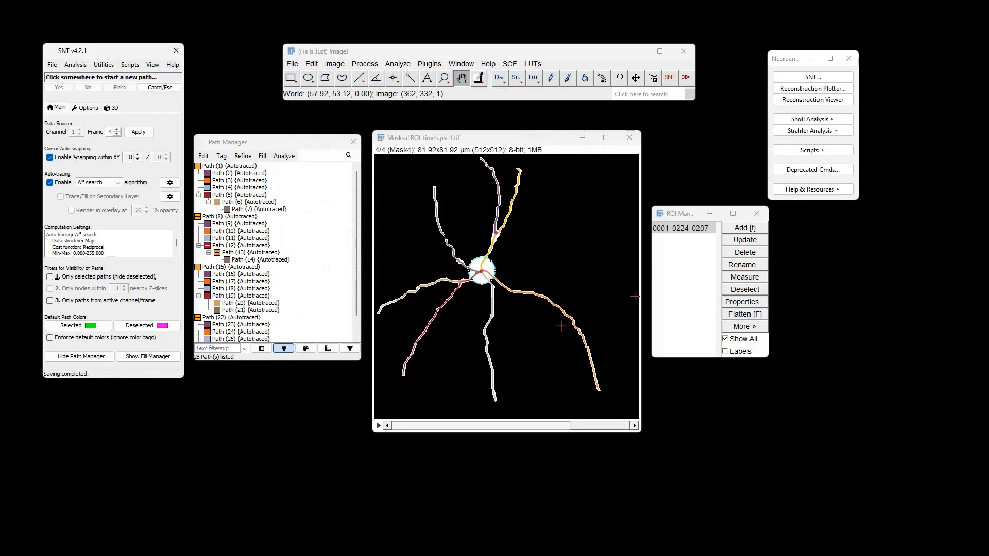